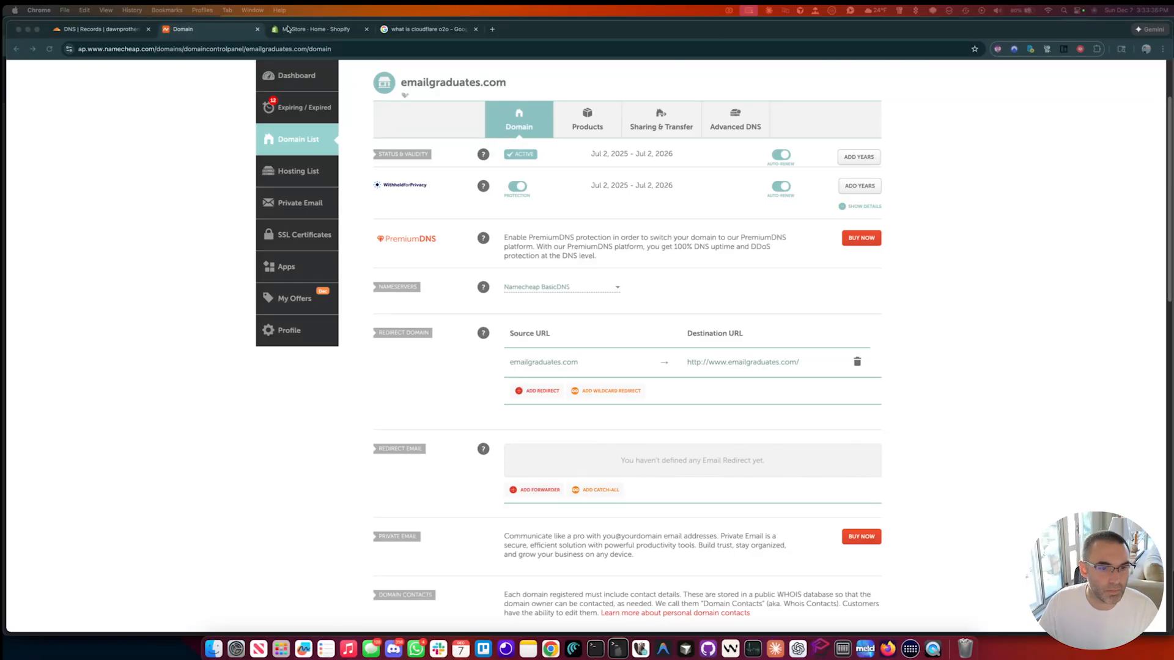
Step: Look over the Shopify admin home, the Namecheap domain page and Cloudflare's page for adding a site
click(273, 27)
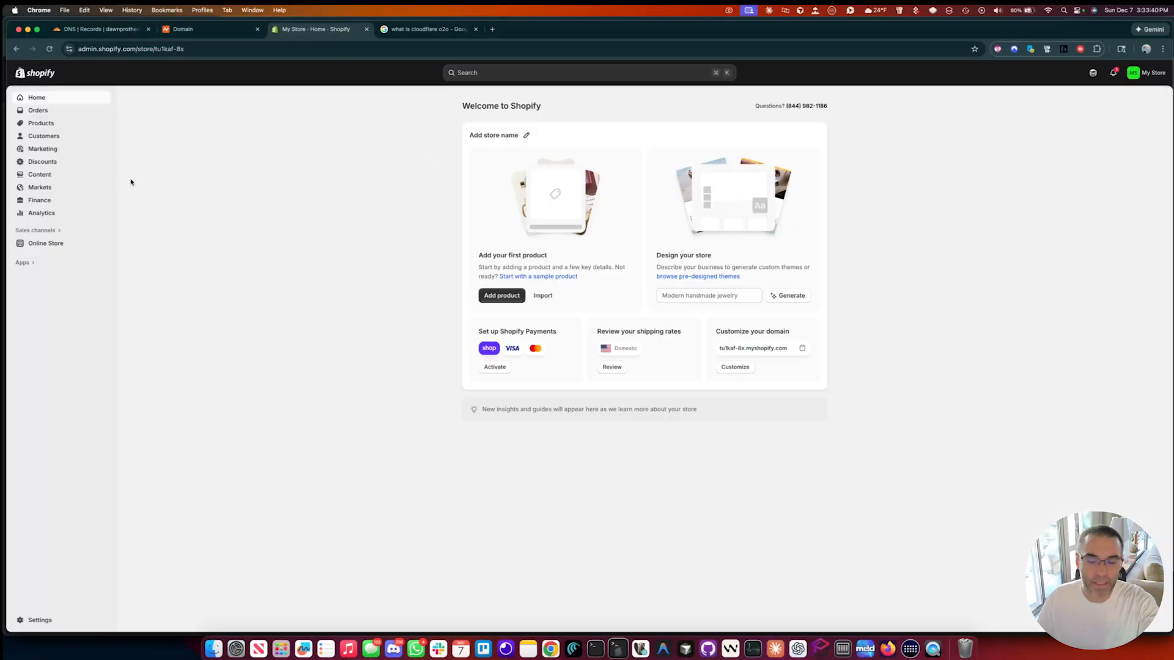
click(183, 29)
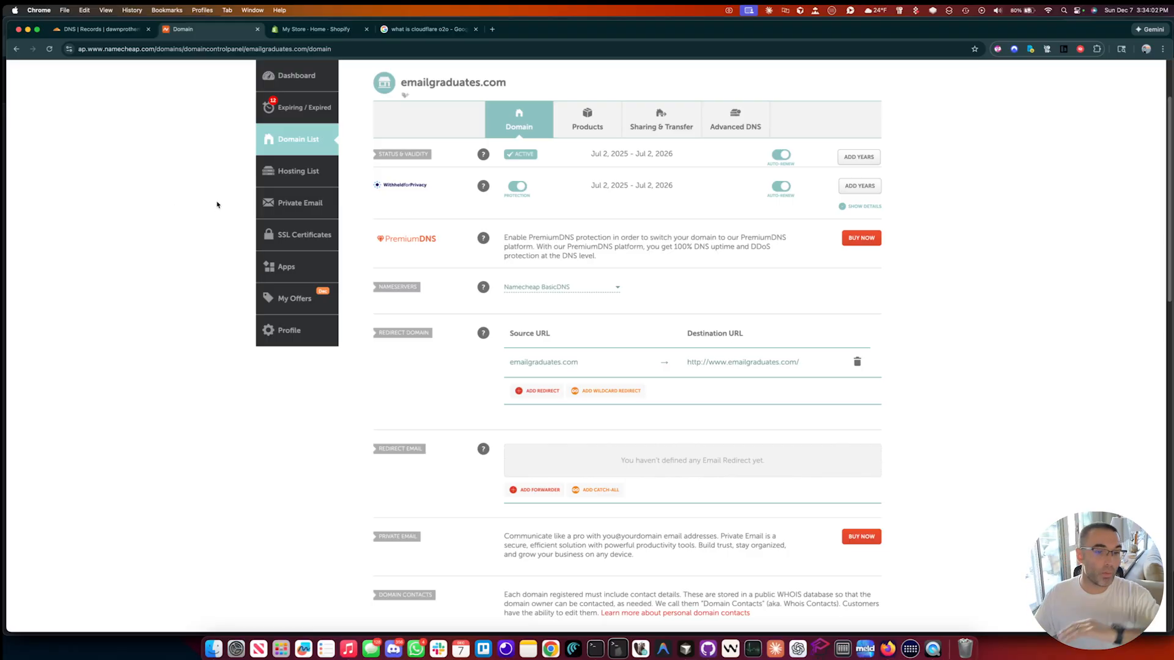
click(124, 31)
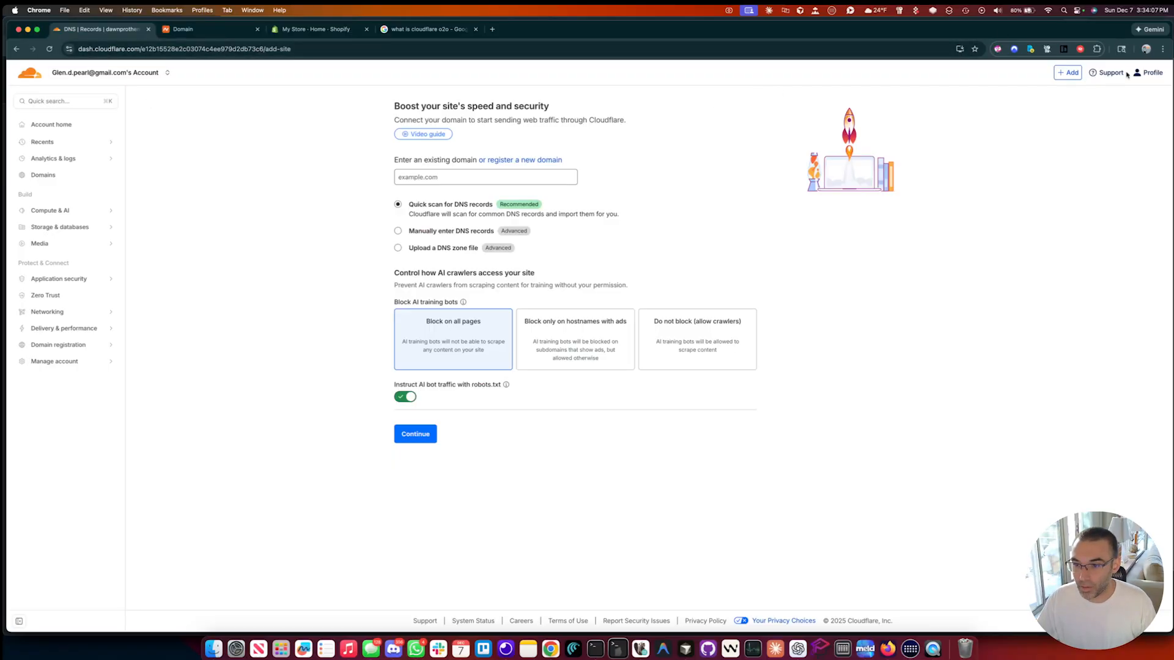
click(1161, 49)
click(1078, 97)
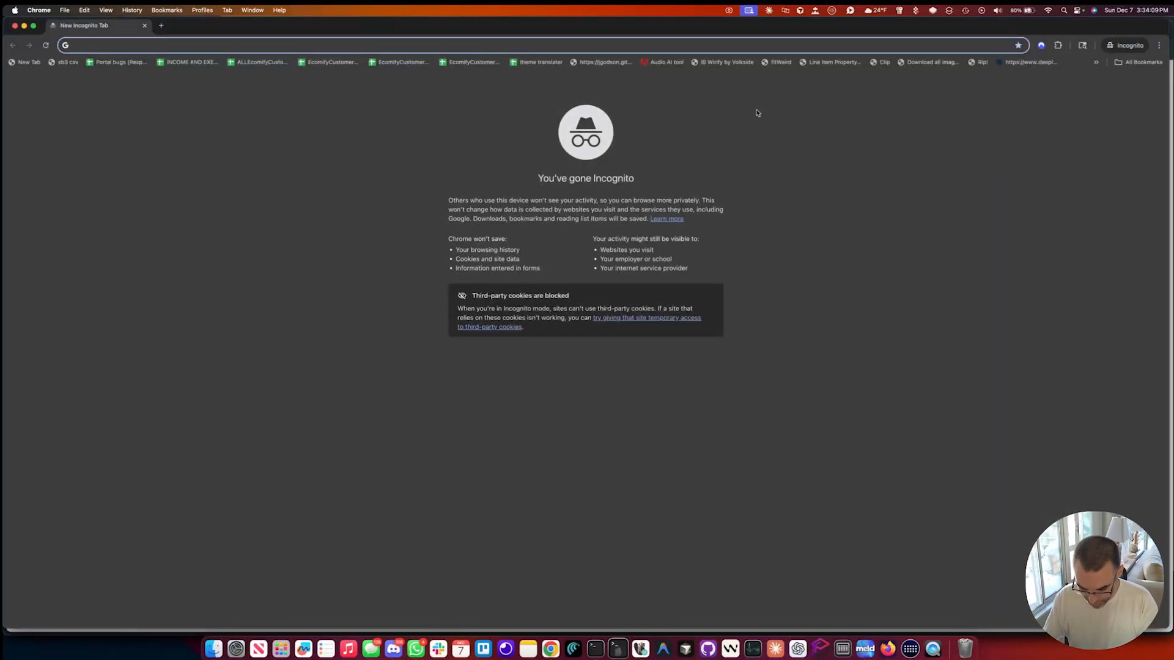
text(cloud)
key(Return)
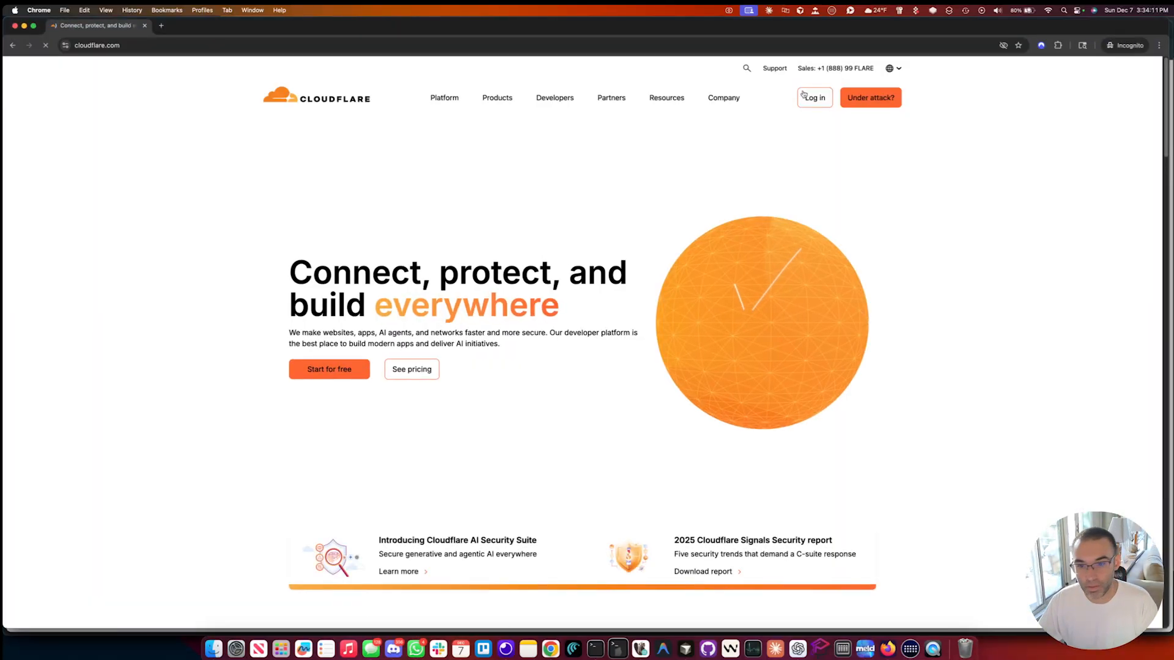
click(815, 98)
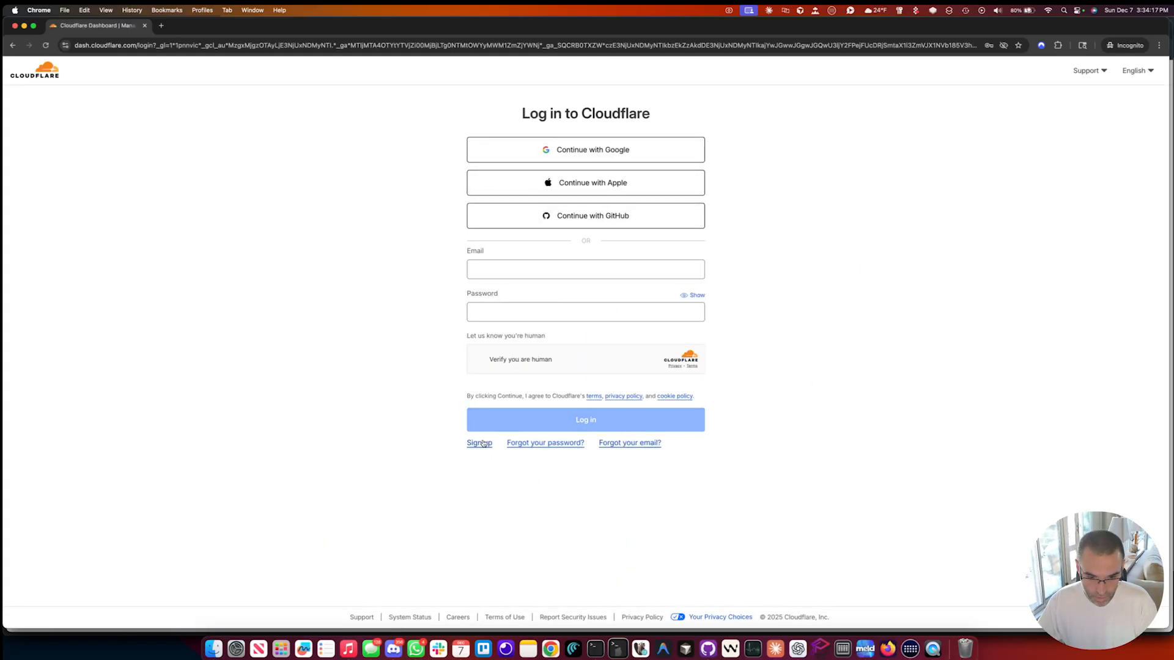
click(480, 442)
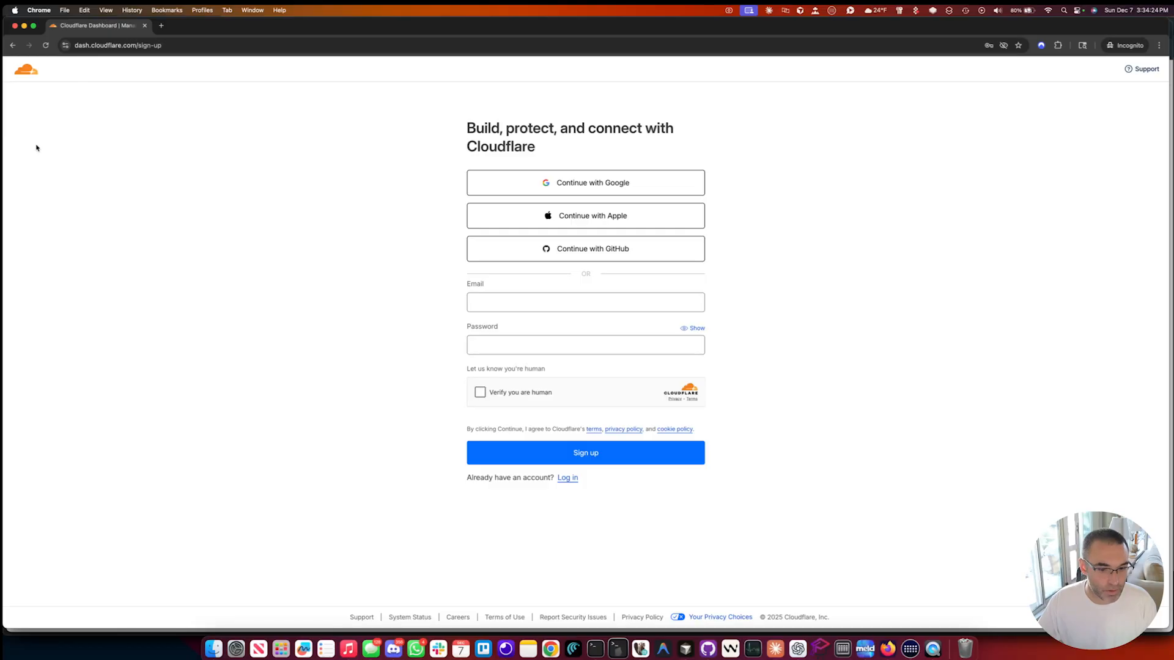
click(15, 26)
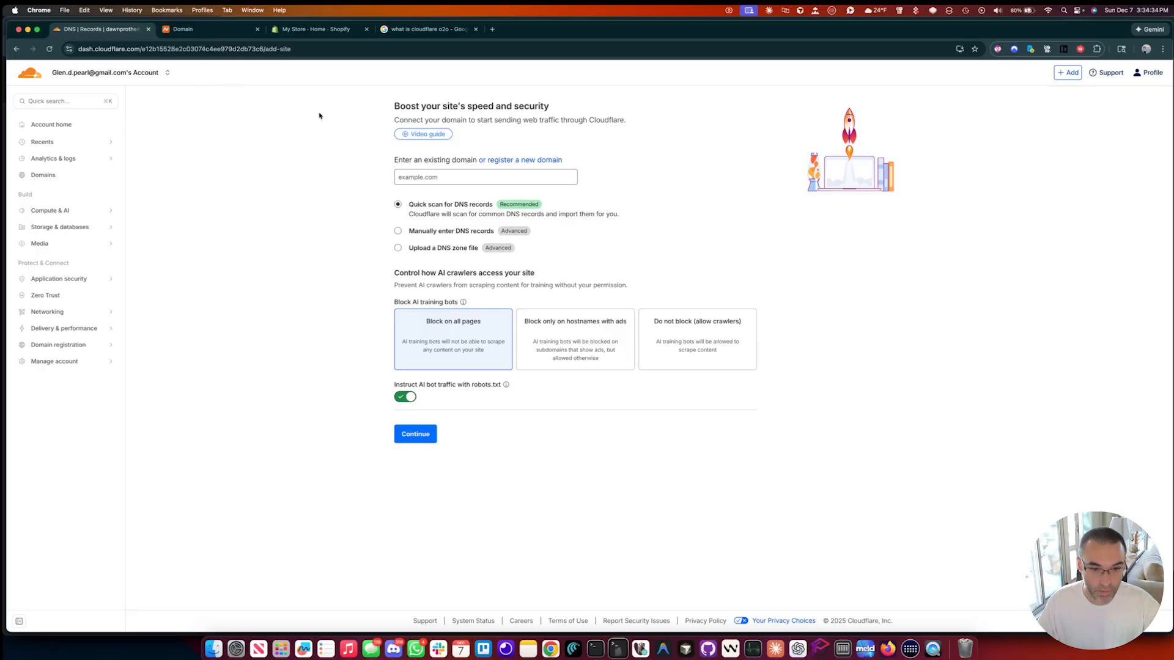
Step: Copy emailgraduates.com from the Namecheap domain page and enter it as the existing domain in Cloudflare
click(426, 173)
key(ctrl+Tab)
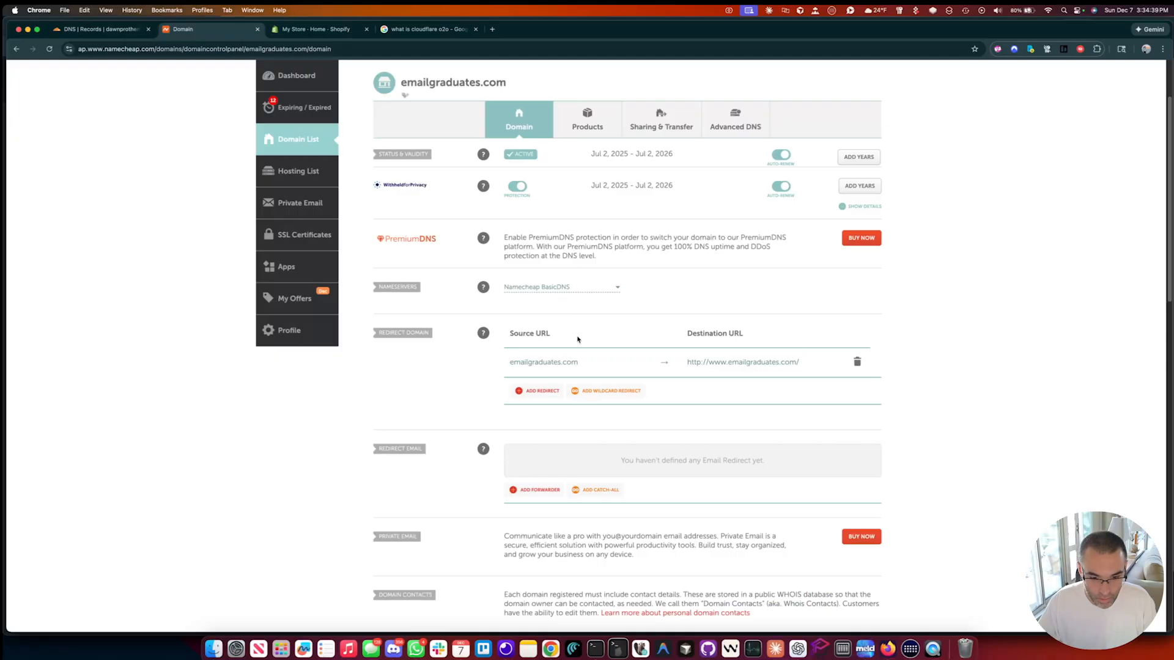
drag(577, 363, 511, 368)
key(super+c)
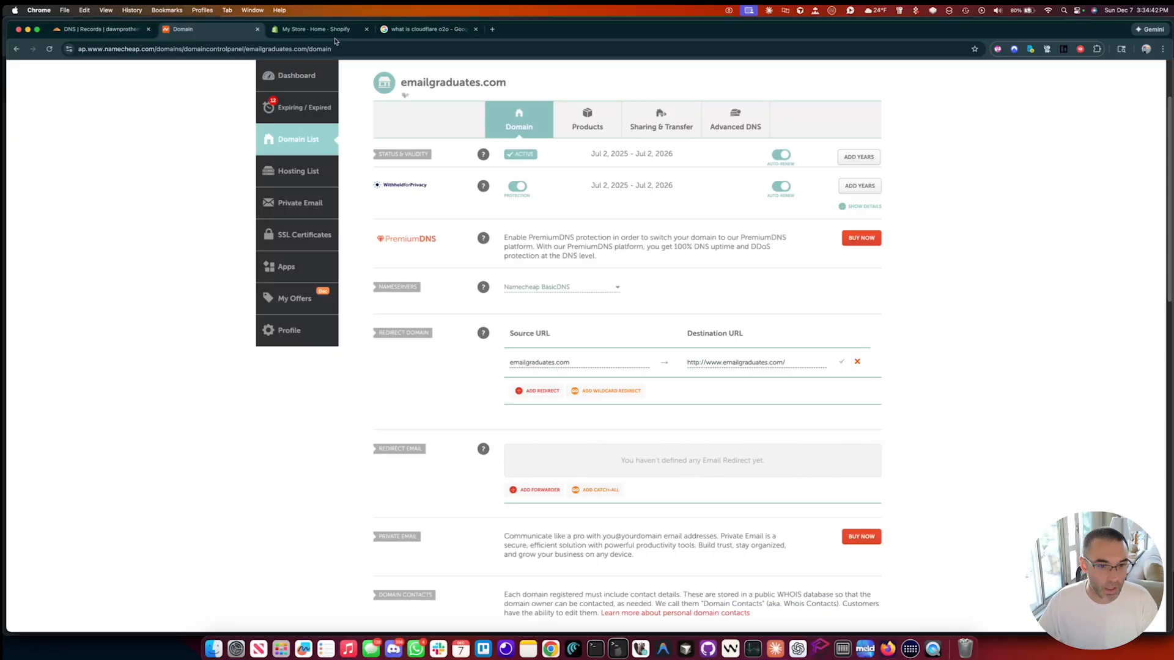
key(ctrl+Tab)
click(211, 32)
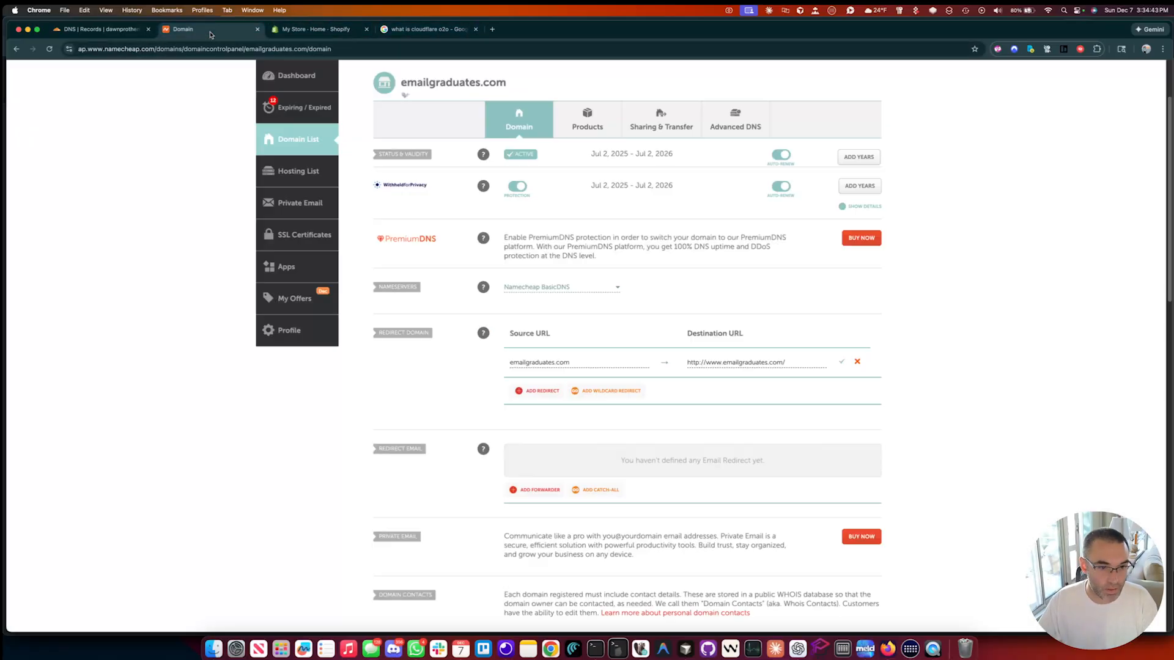
click(55, 31)
key(super+v)
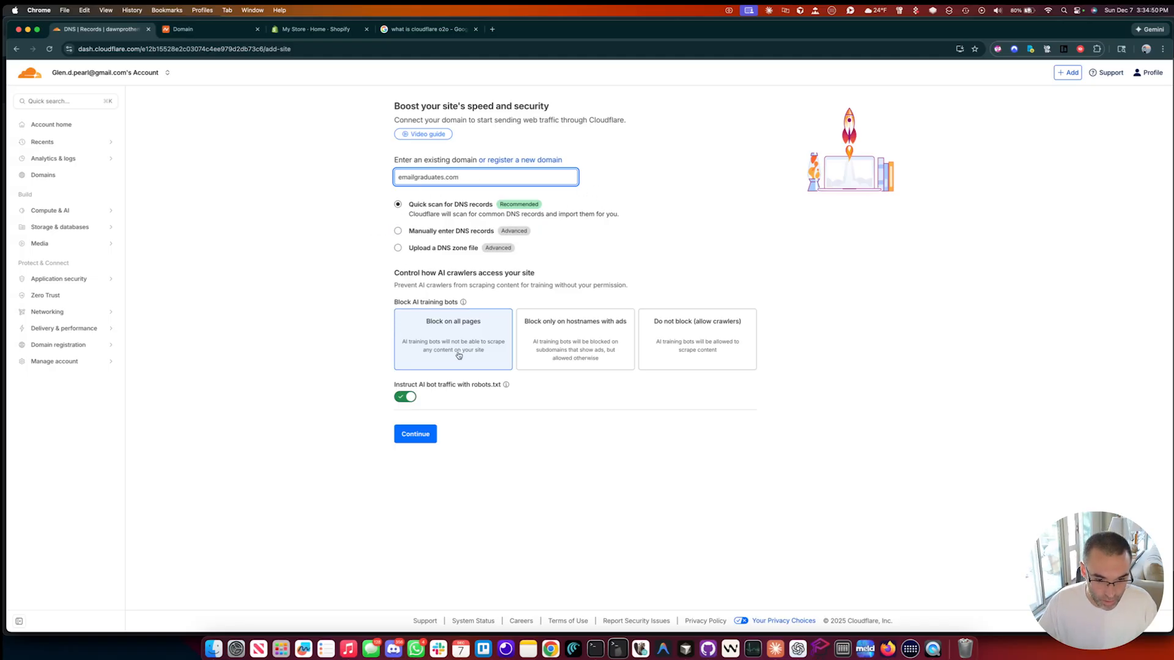
Step: Submit the domain with AI training bots set to "Do not block (allow crawlers)" and select the Free plan
click(681, 333)
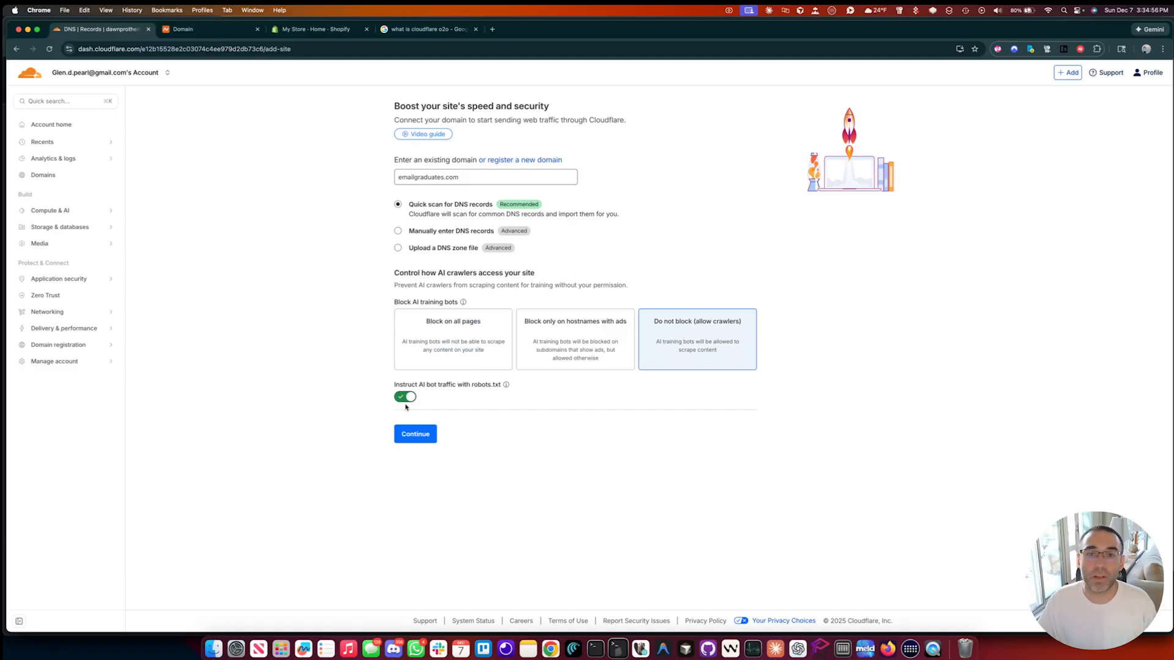
click(428, 434)
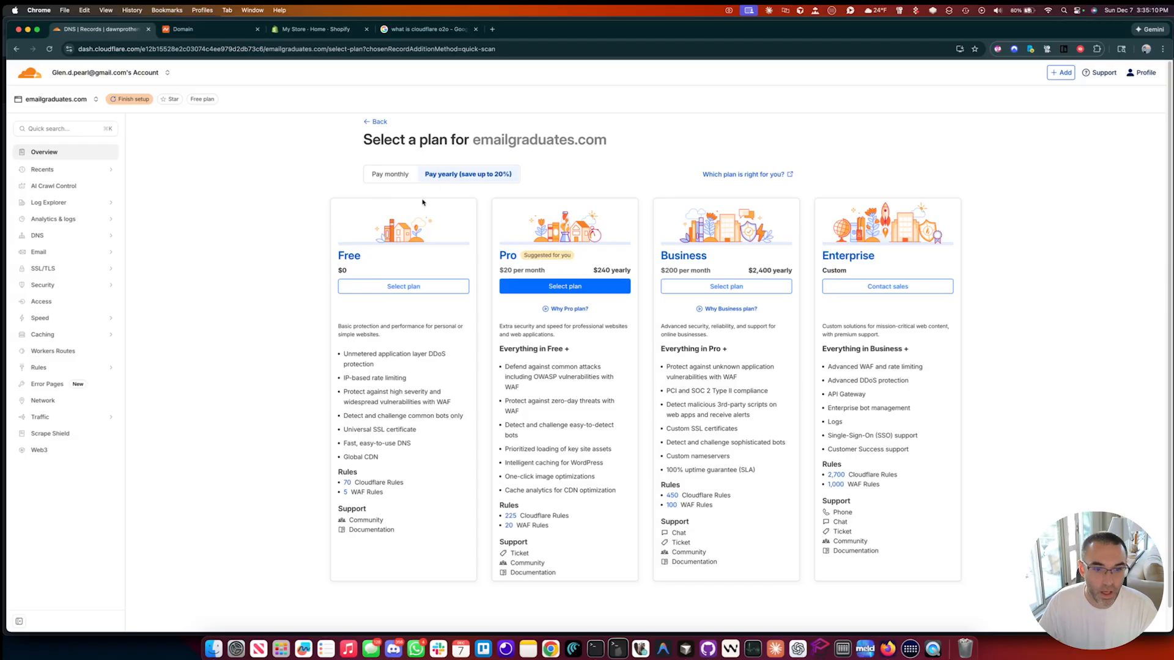
click(409, 288)
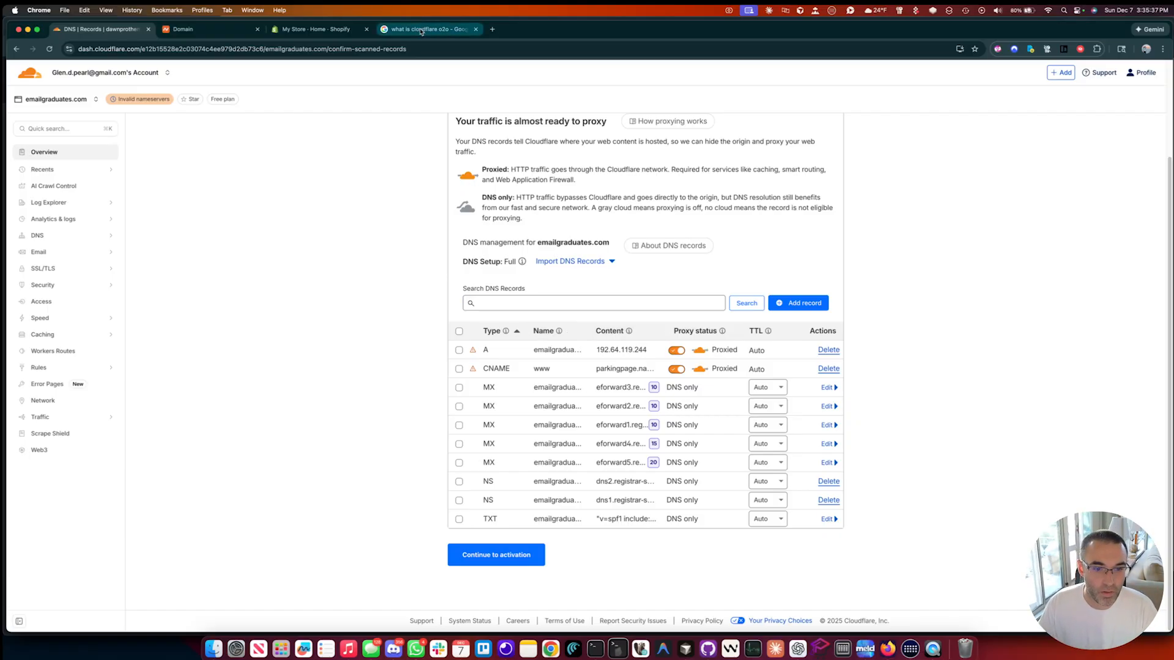
Step: Switch to Shopify and connect emailgraduates.com as an existing domain in the store's domain settings
click(308, 29)
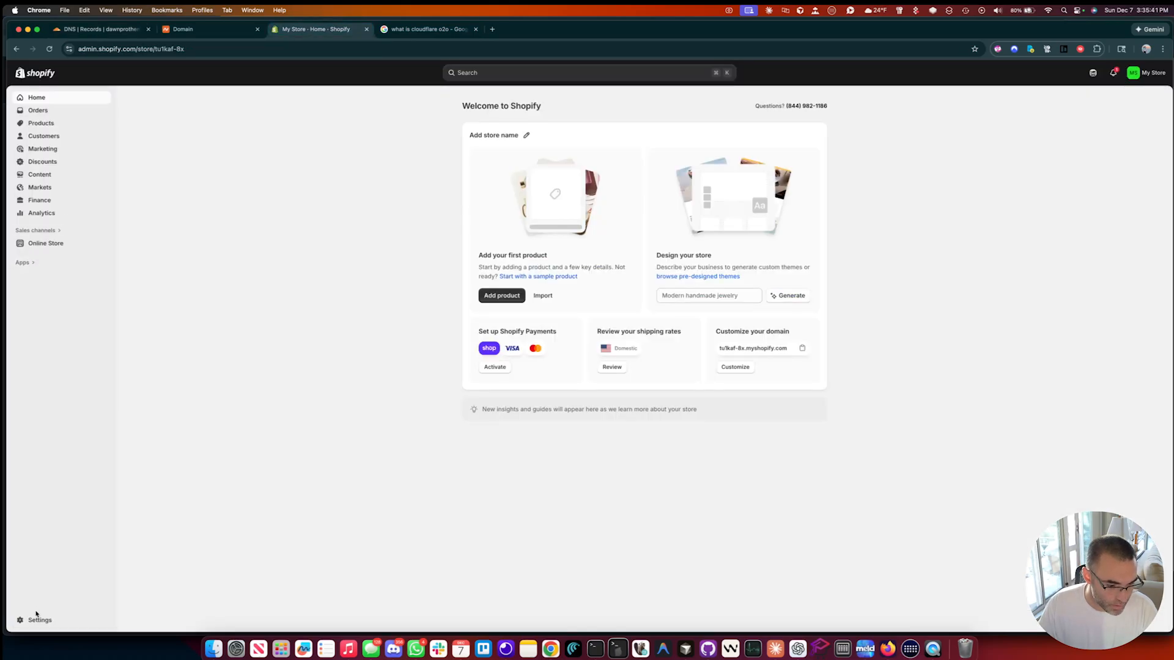
click(66, 620)
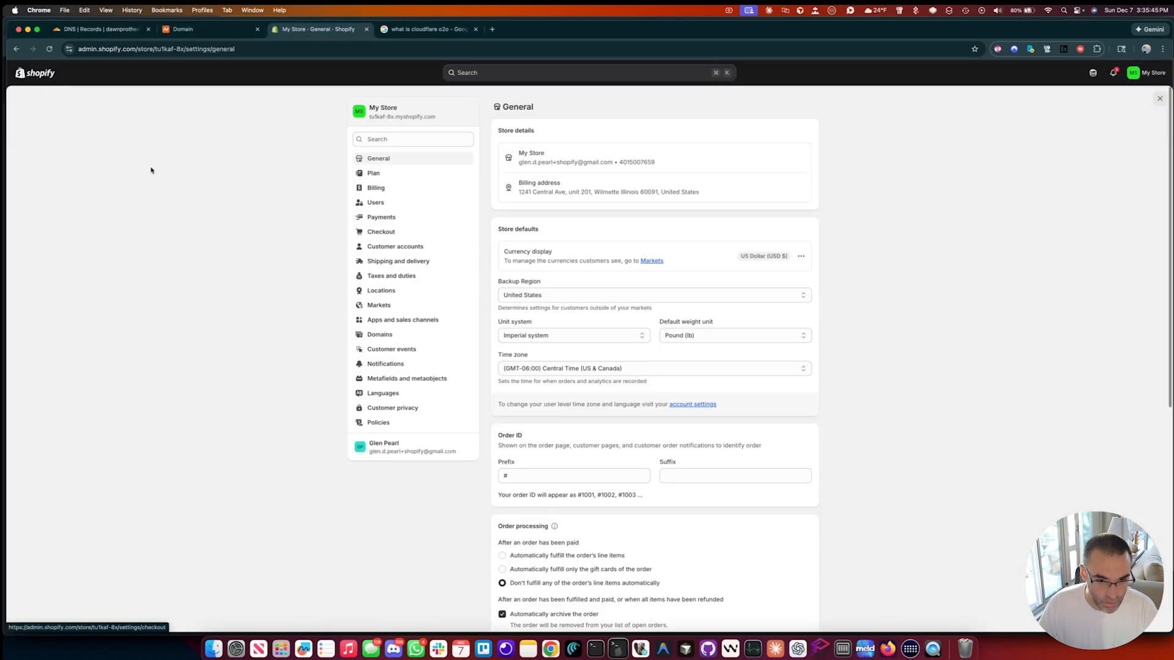
click(377, 334)
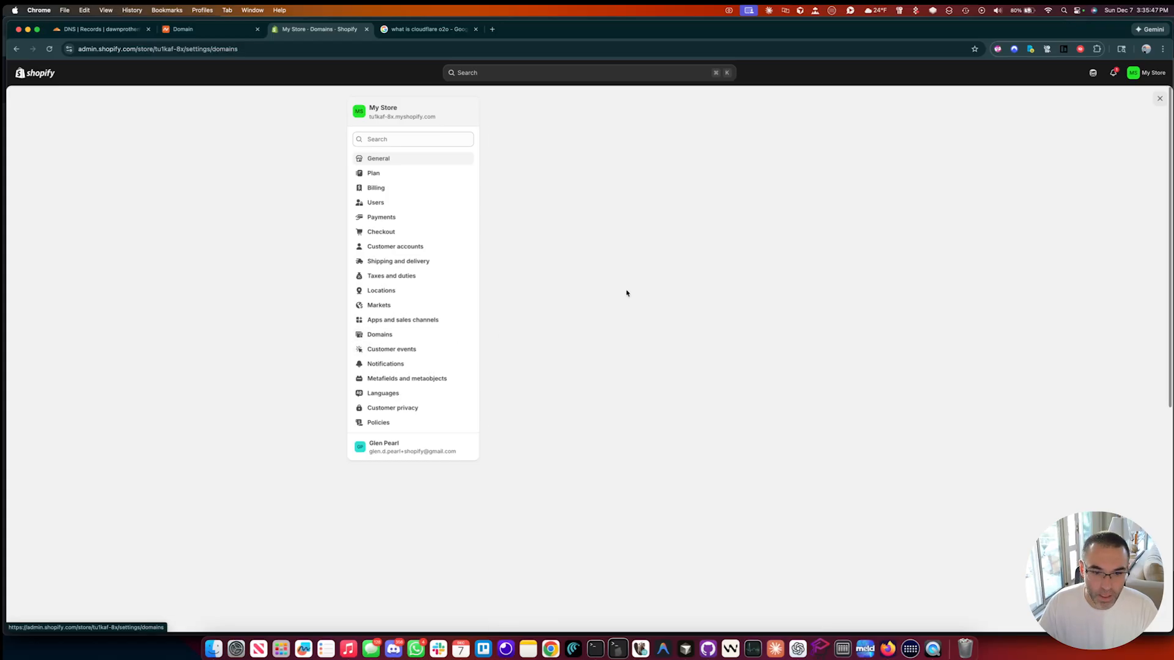
click(720, 110)
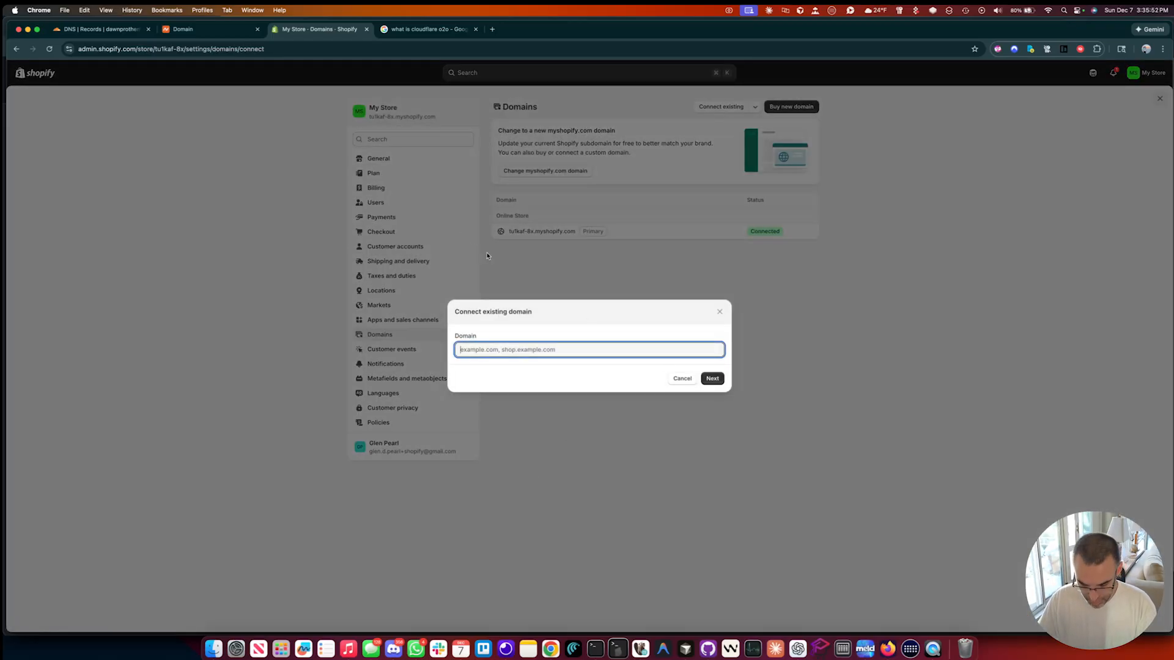
key(super+v)
click(709, 378)
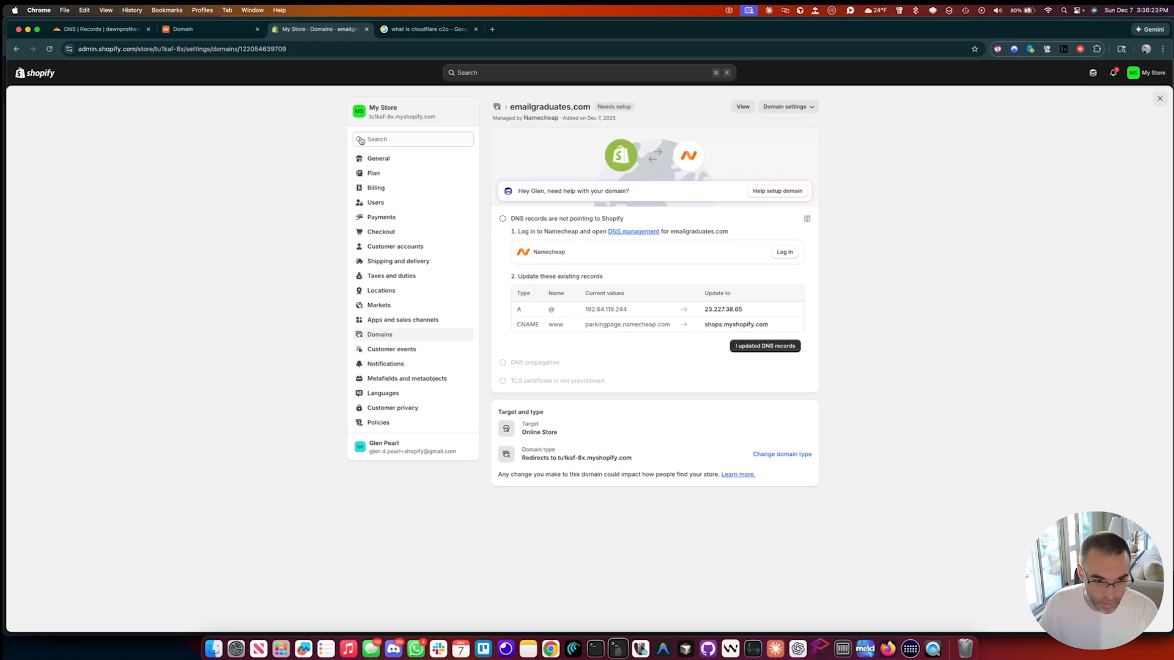
Step: Continue to activation in Cloudflare, and in Namecheap set the nameservers to Custom DNS with edna.ns.cloudflare.com as the first nameserver
click(148, 28)
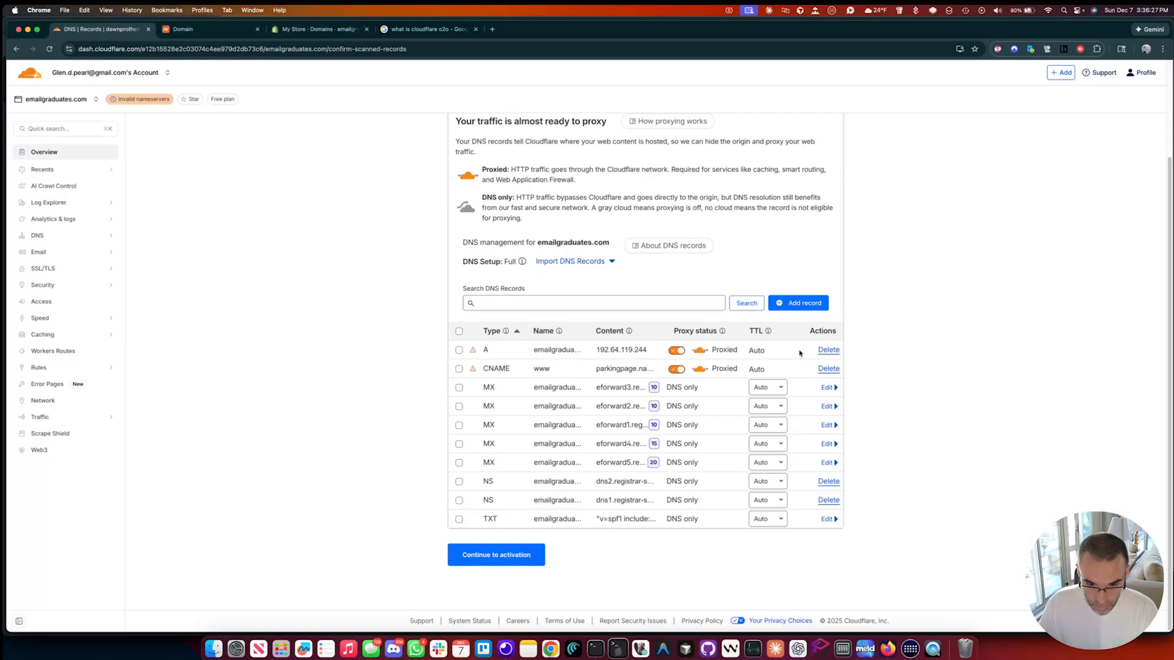
click(511, 556)
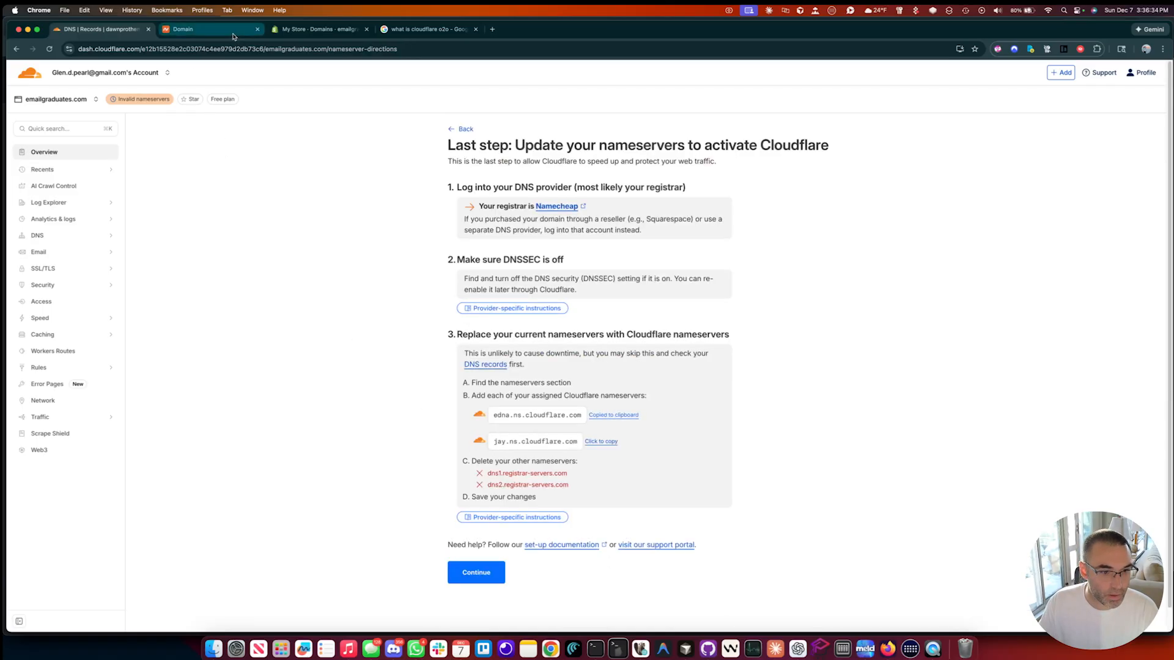
click(241, 34)
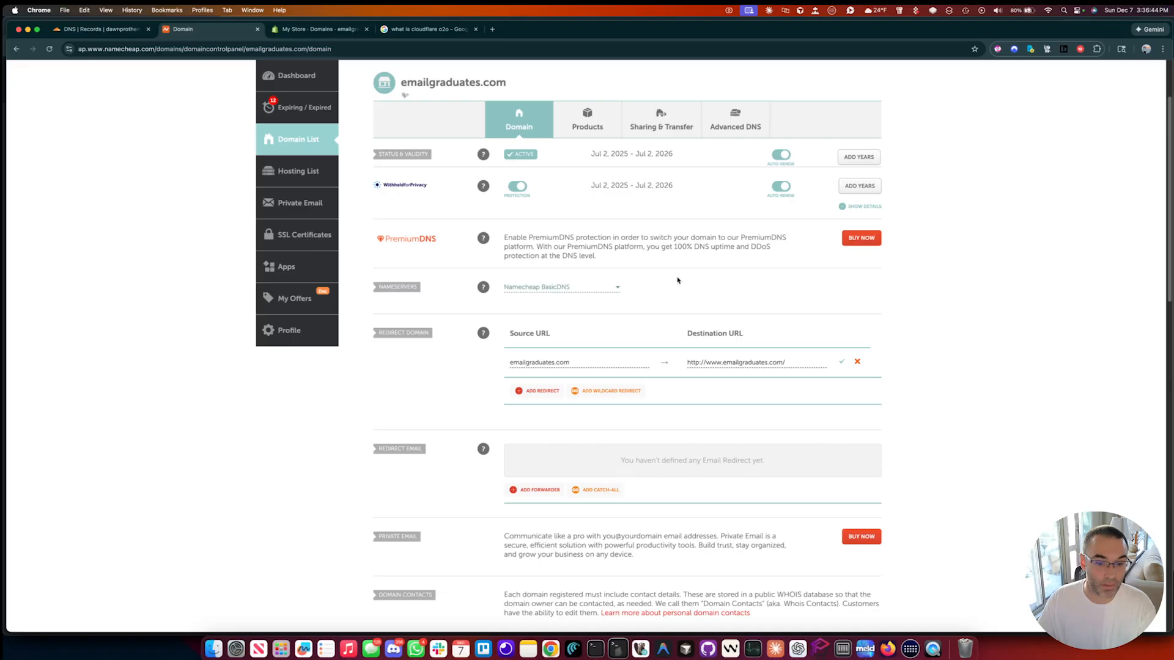
click(582, 285)
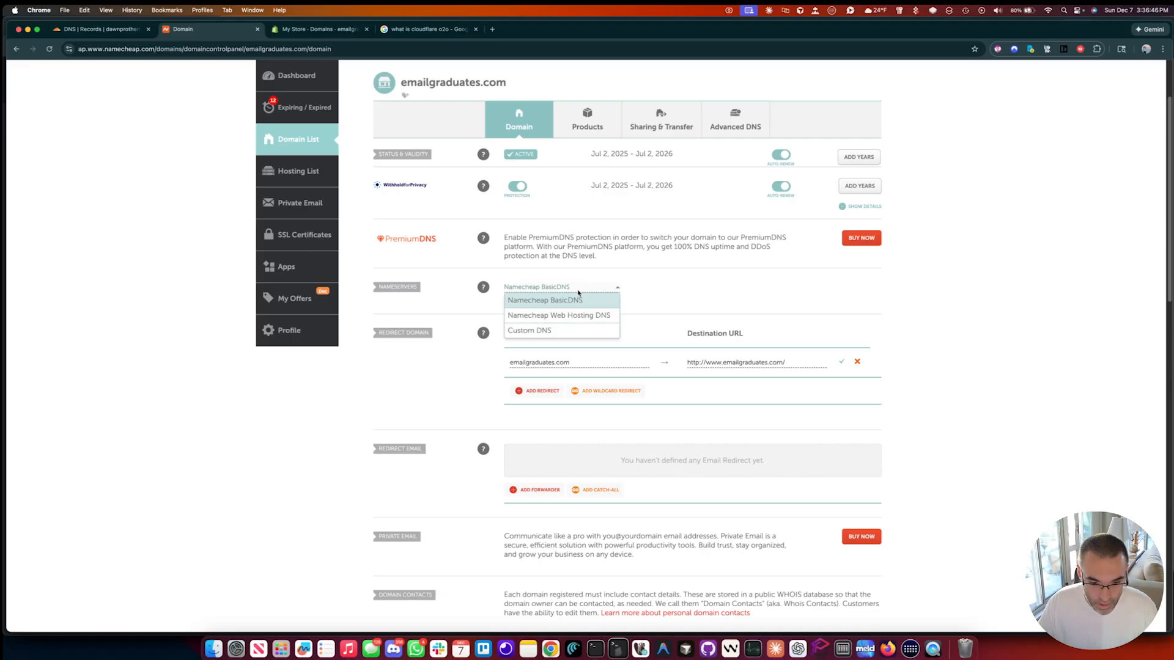
click(550, 326)
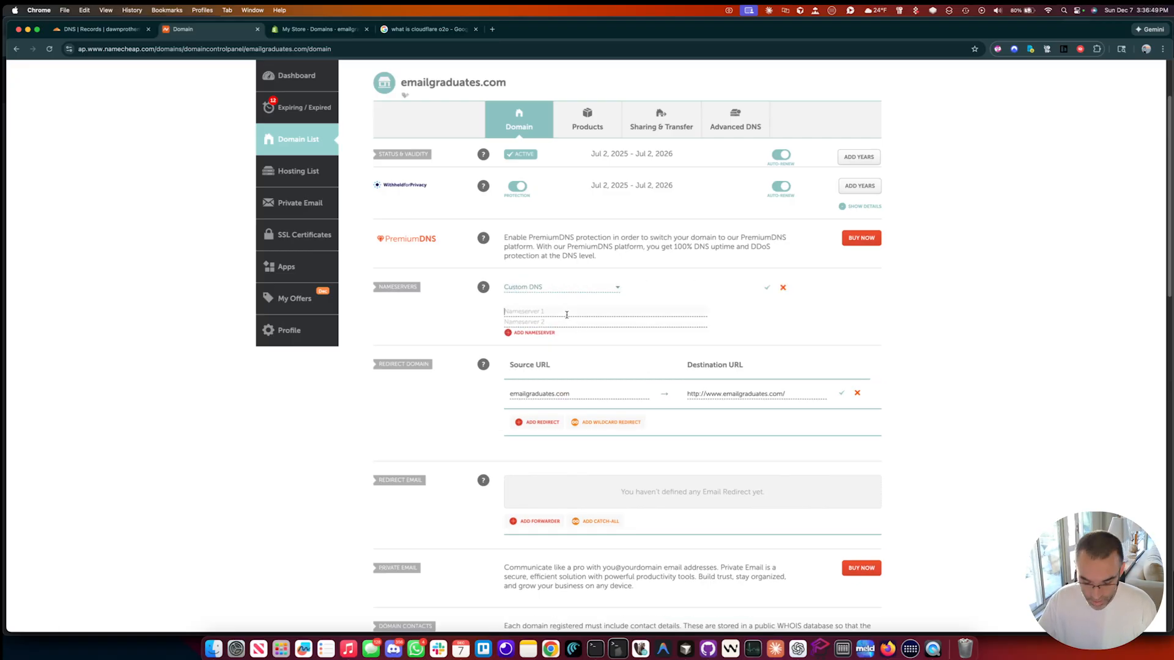
click(567, 314)
text(edna.ns.cloudflare.com)
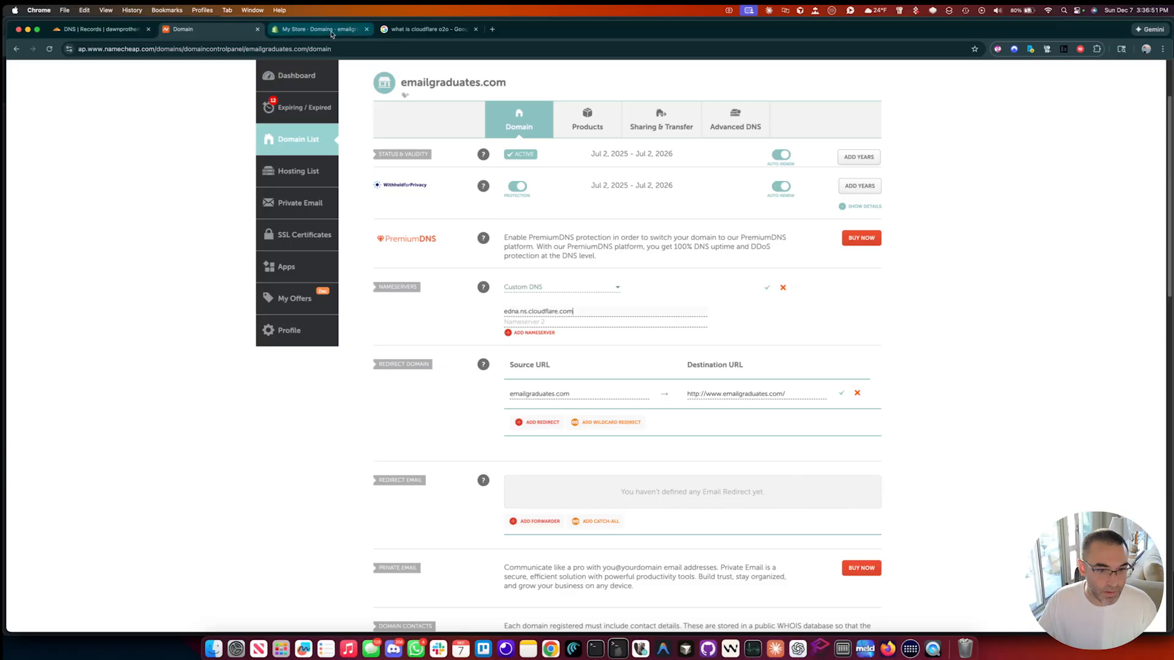
Step: Copy jay.ns.cloudflare.com from Cloudflare into Namecheap as the second nameserver and save the nameserver change
click(125, 30)
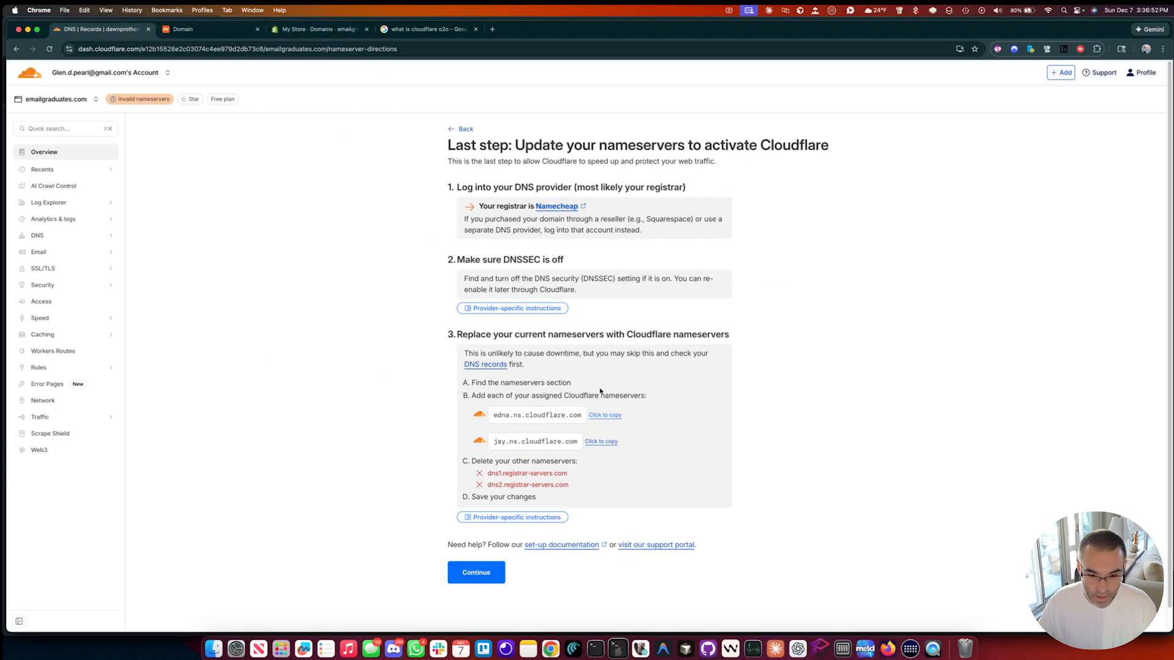
click(602, 441)
key(ctrl+Tab)
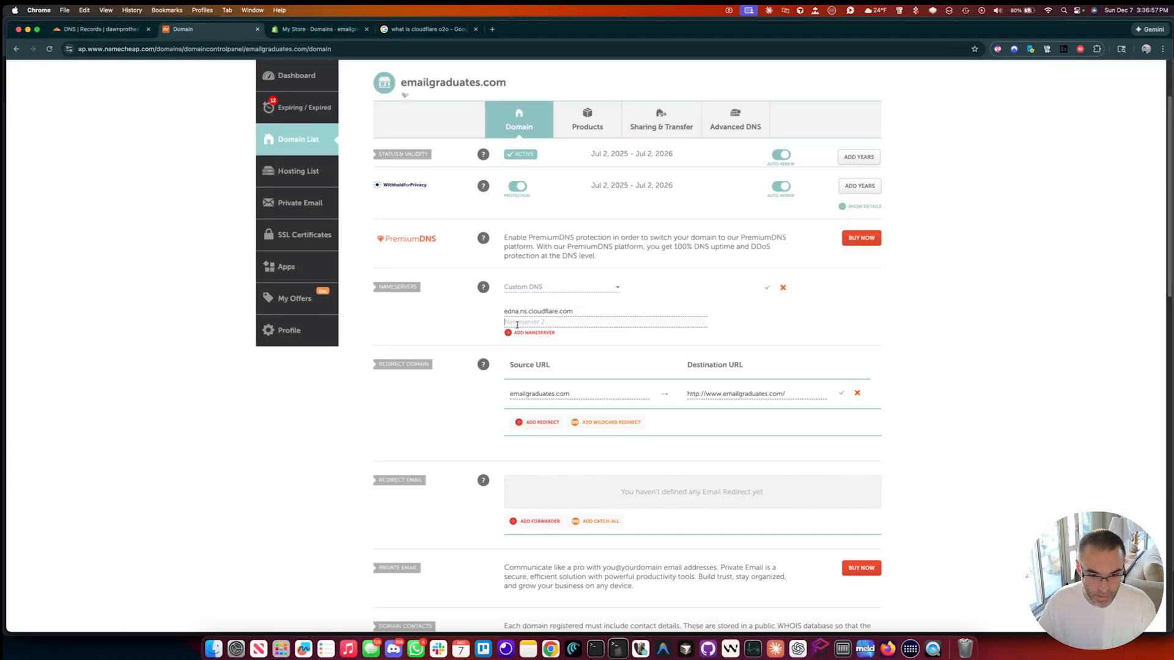
text(jay.ns.cloudflare.com)
click(766, 288)
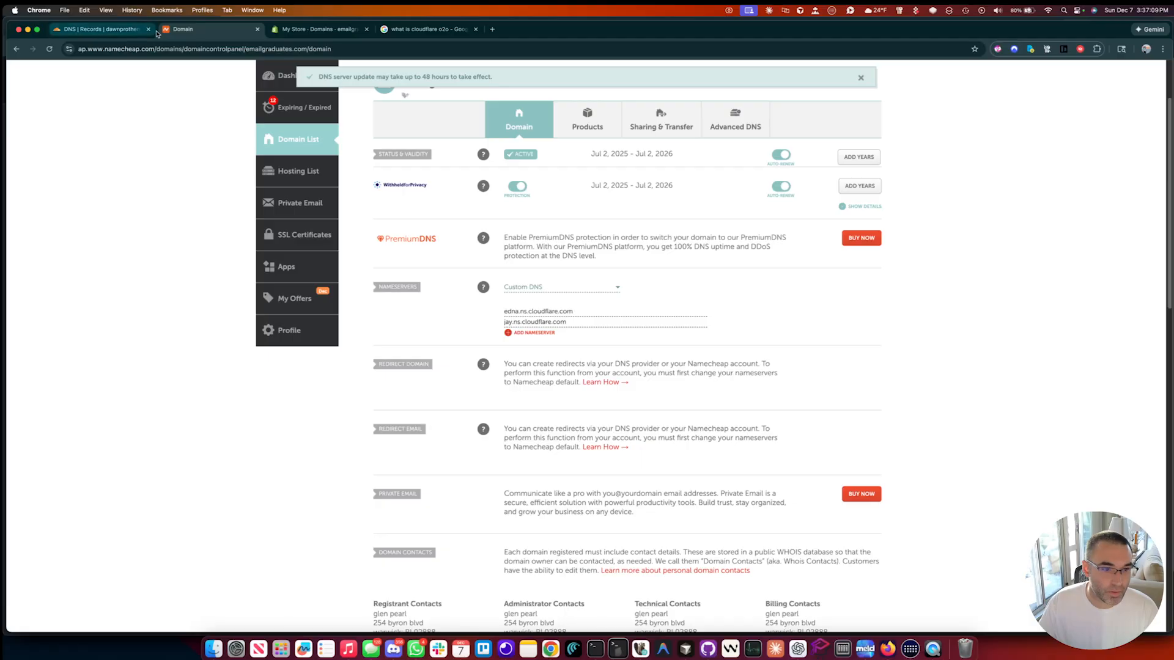
Step: Return to Cloudflare, continue past the nameserver instructions and open the DNS records for emailgraduates.com
click(120, 30)
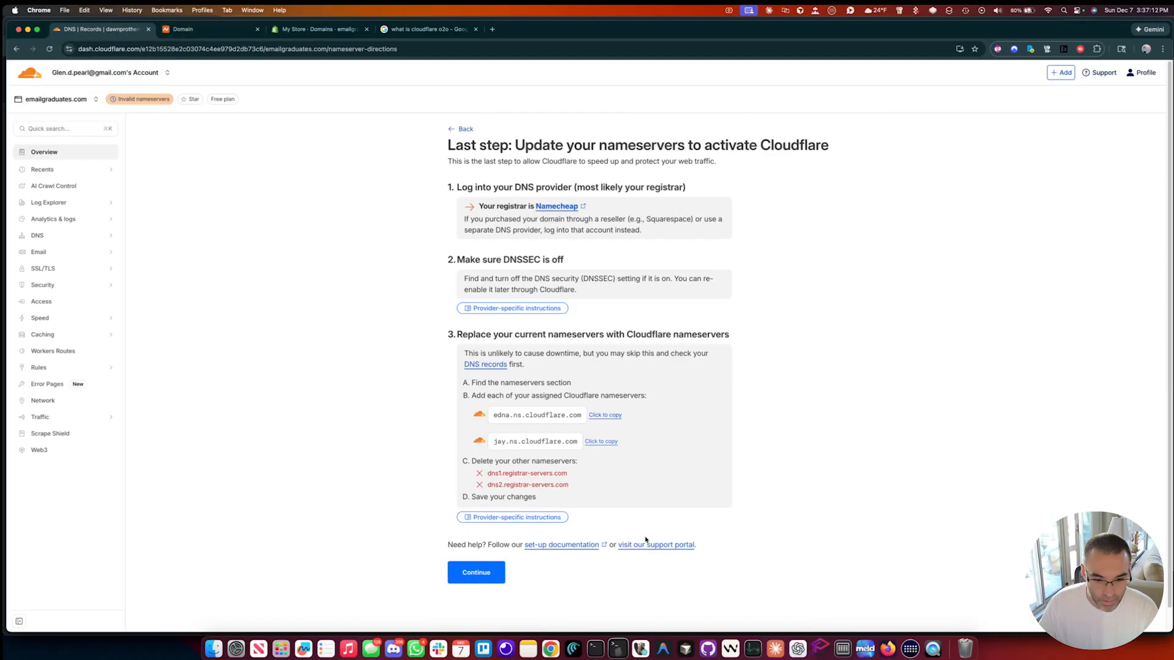
click(472, 574)
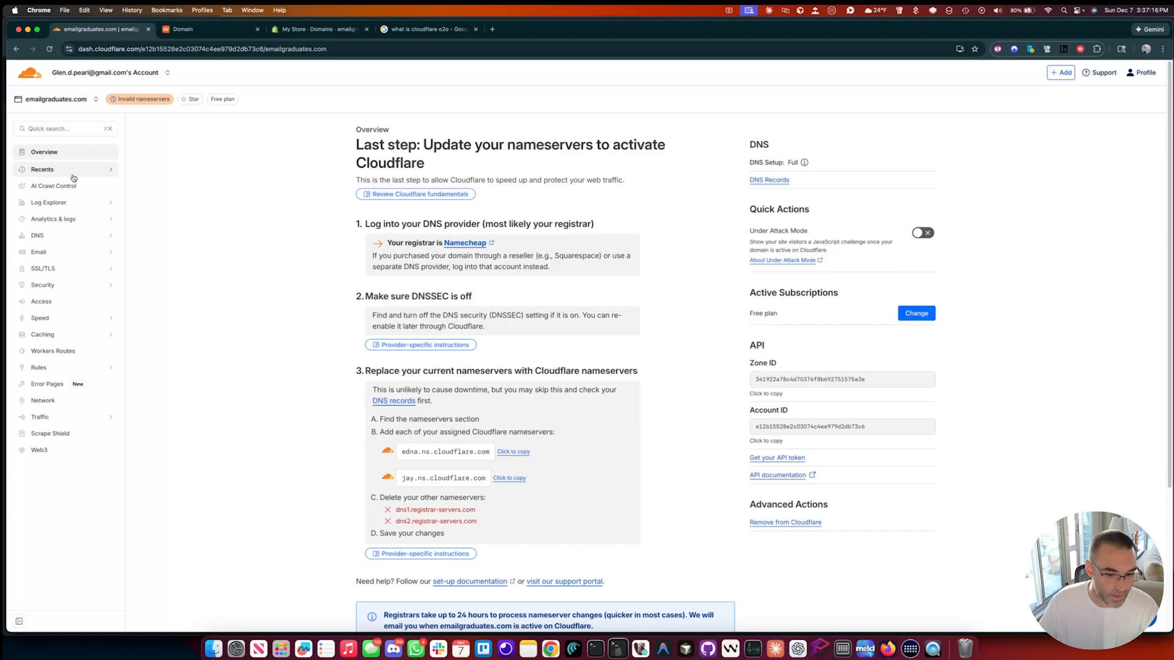
click(39, 236)
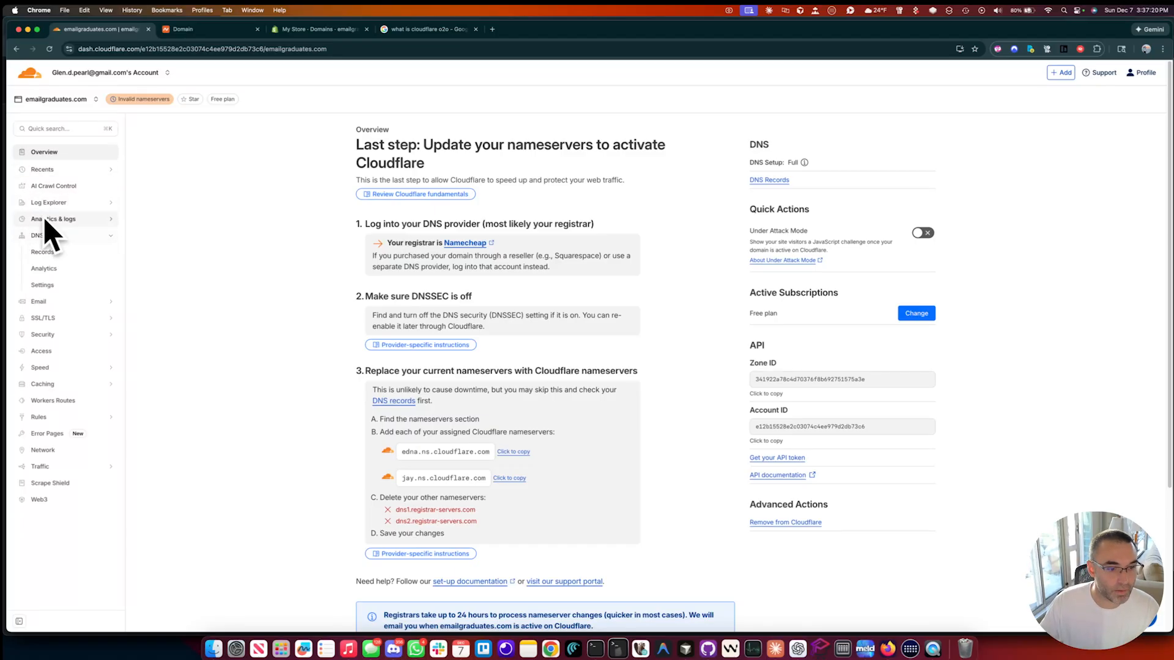
scroll(474, 215, down, 3)
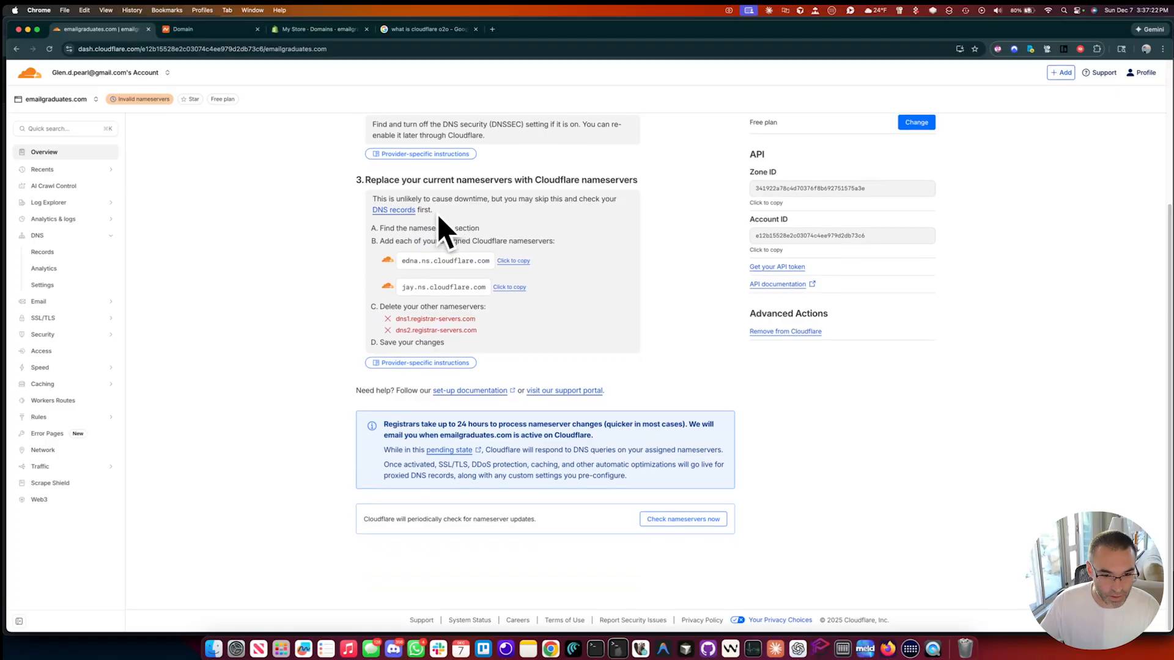
scroll(342, 202, up, 3)
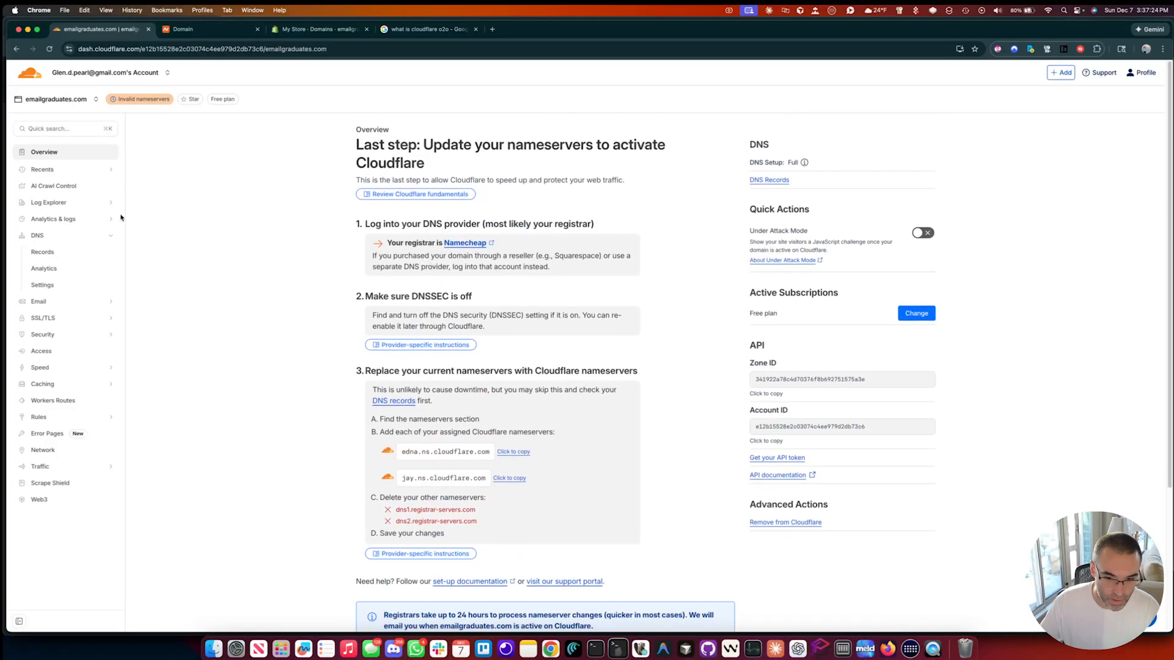
click(47, 252)
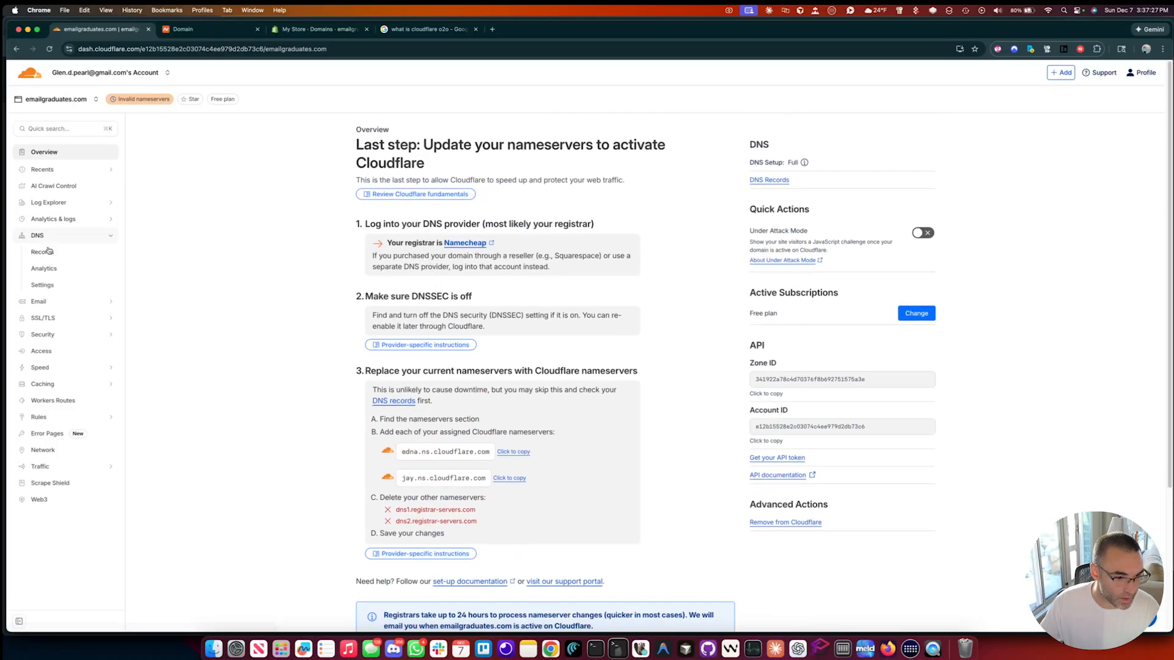
Step: Open the emailgraduates.com A record for editing in Cloudflare, and copy its required address 23.227.38.65 from Shopify's domain setup
click(918, 393)
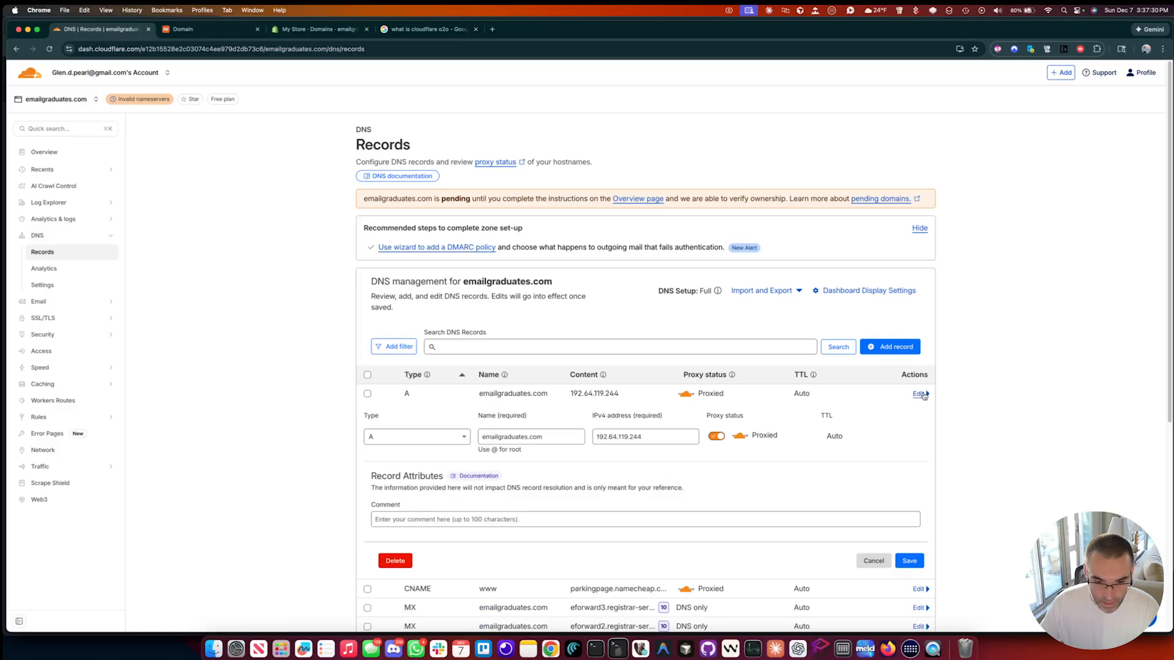
click(202, 29)
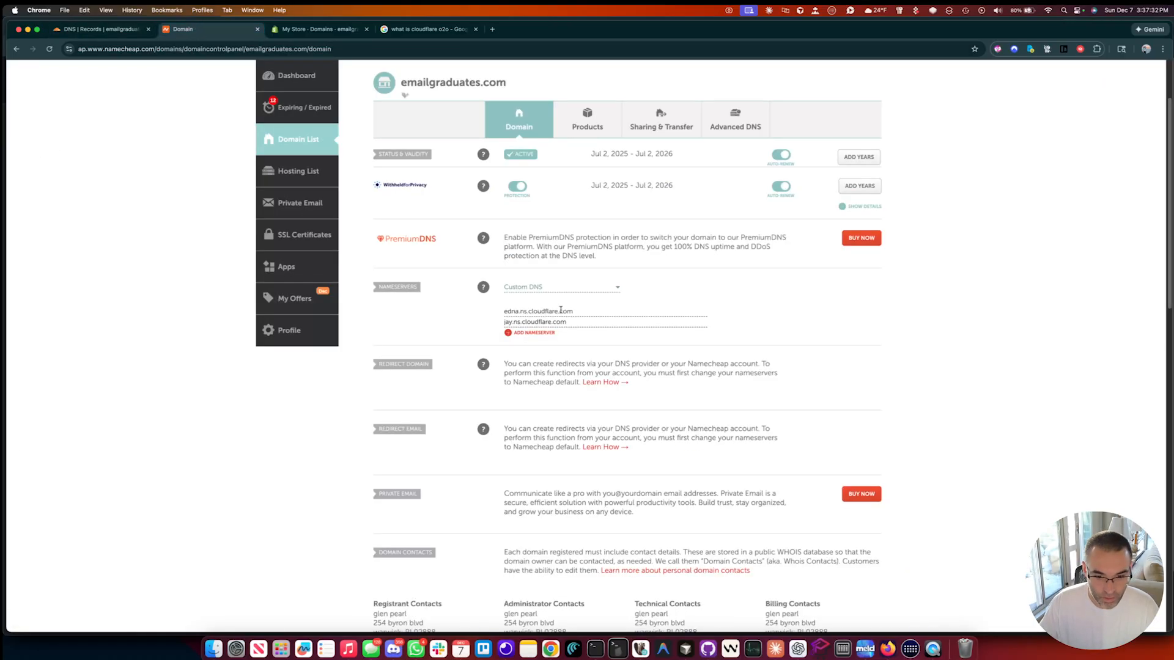
key(ctrl+Tab)
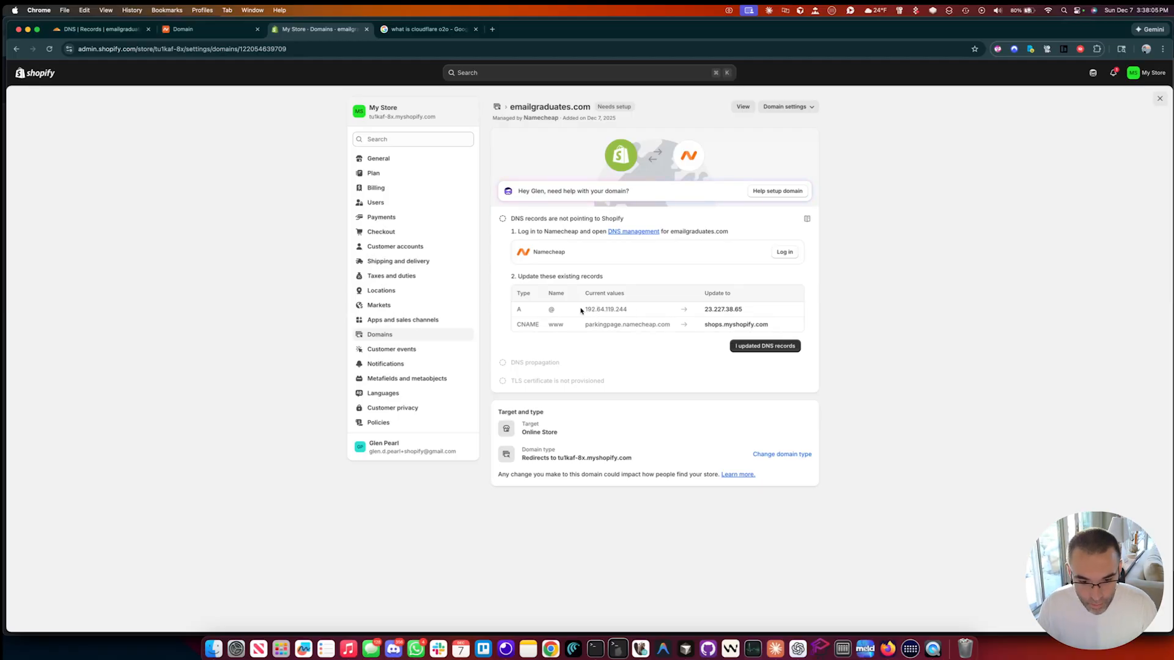
drag(703, 310, 747, 310)
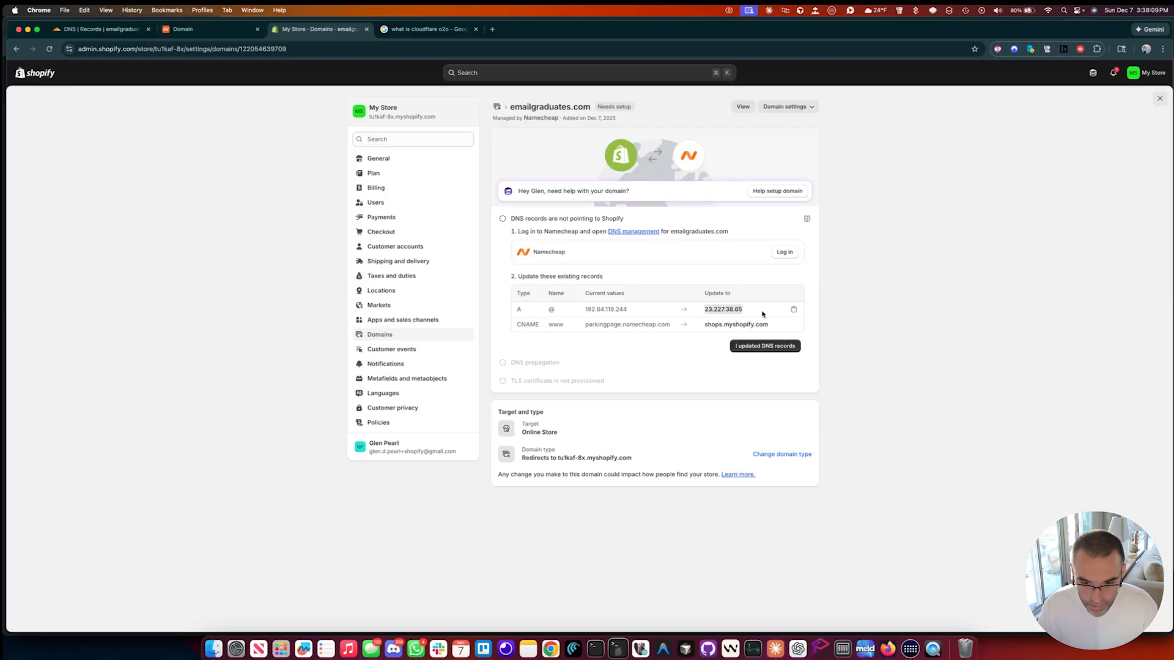
click(792, 310)
Step: In Cloudflare, set the A record's IPv4 address to 23.227.38.65 and save the record
key(super+1)
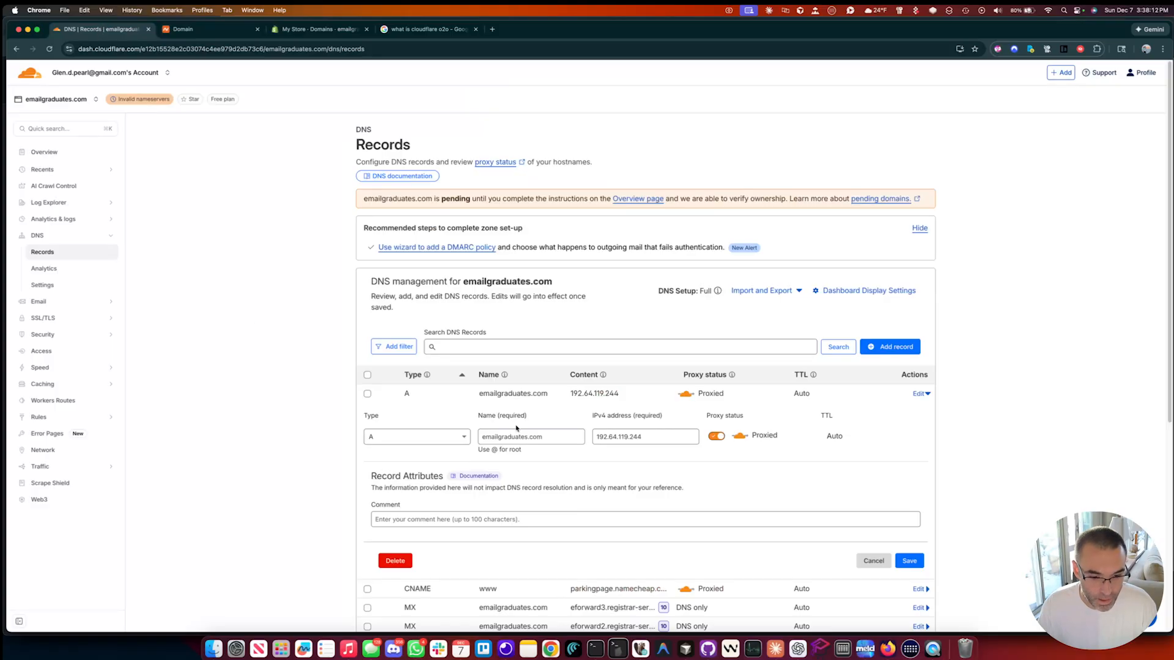
click(636, 439)
key(super+a)
key(super+v)
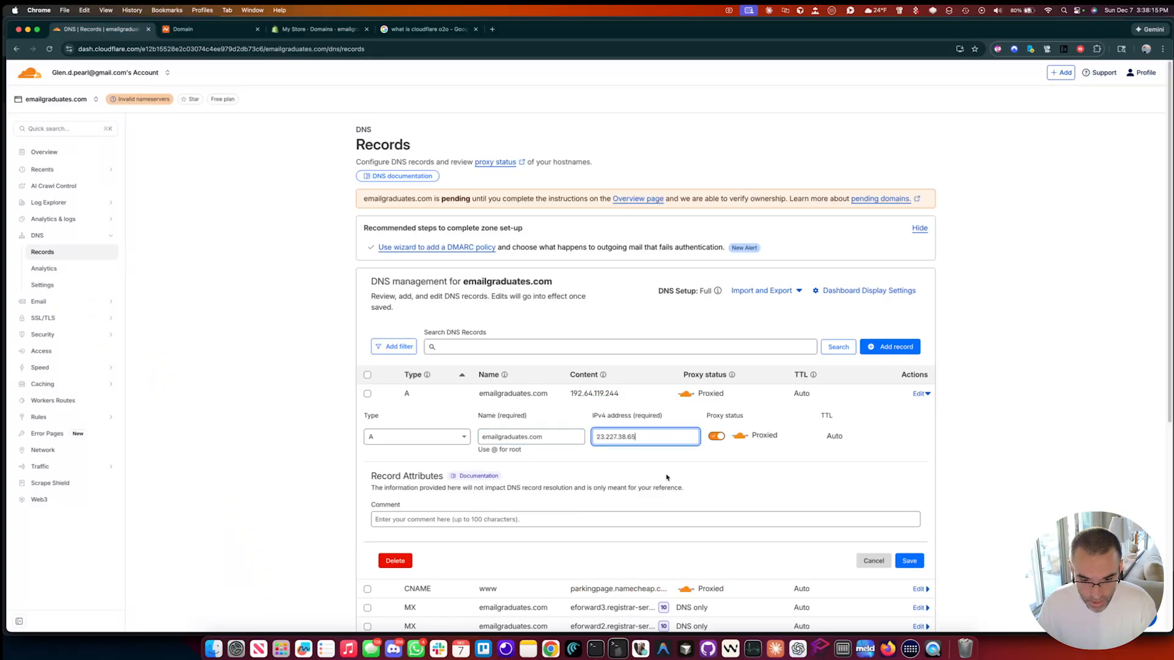
scroll(651, 485, down, 5)
click(909, 235)
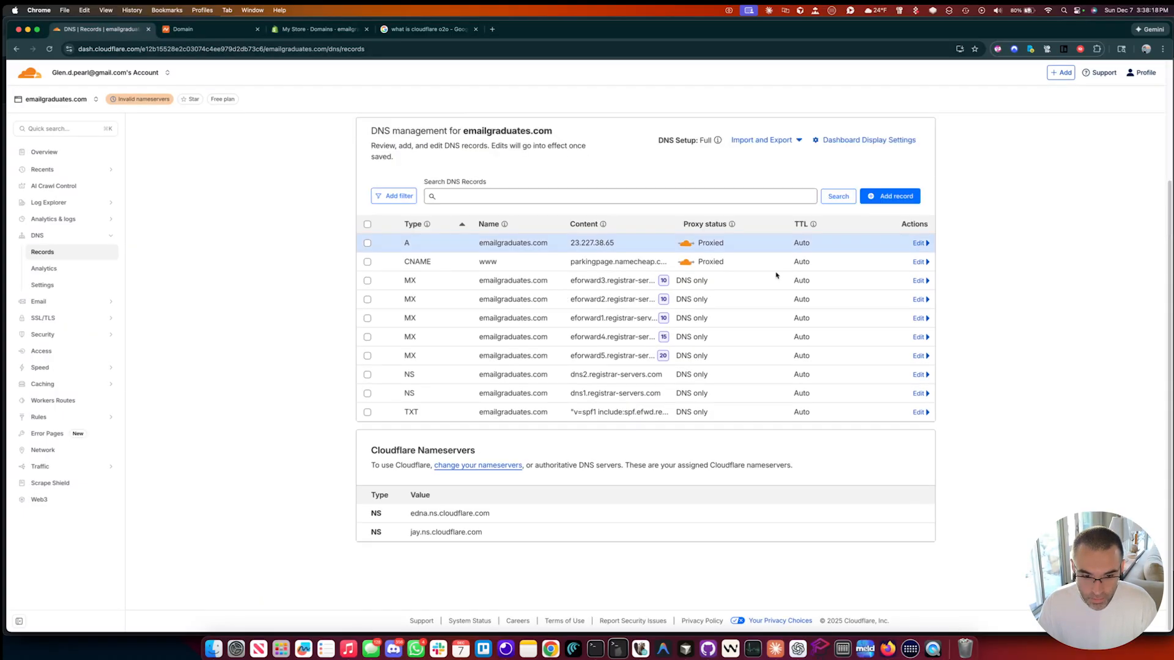
Step: Open the www CNAME record for editing in Cloudflare, and copy its required target shops.myshopify.com from Shopify
click(919, 262)
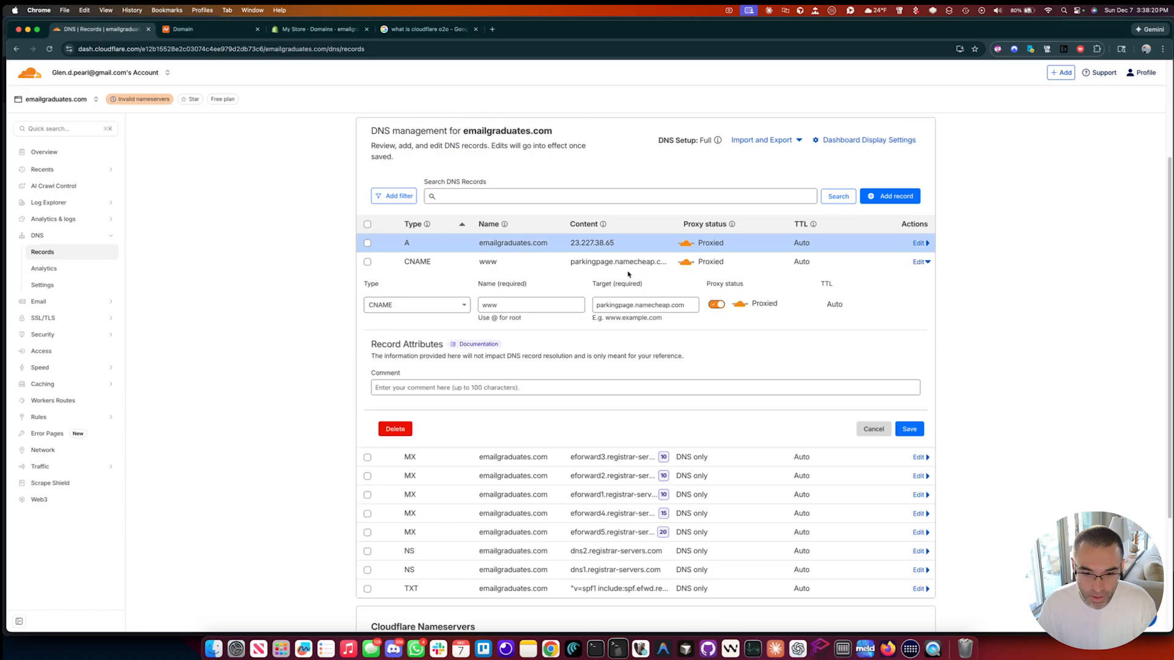
click(235, 31)
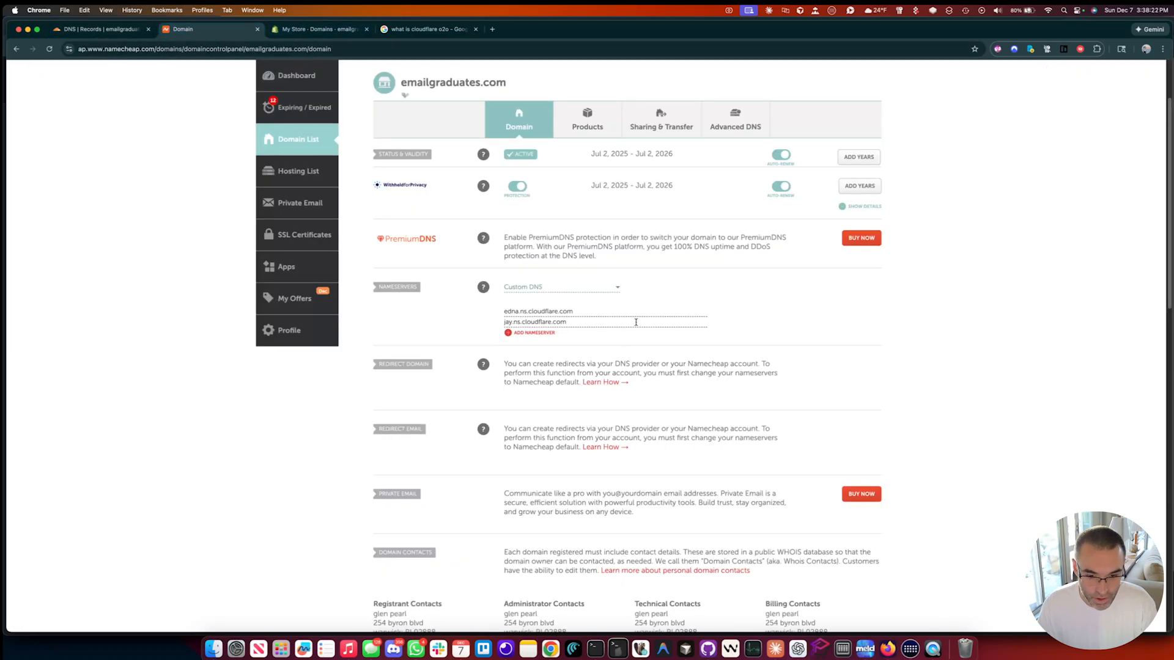
click(319, 29)
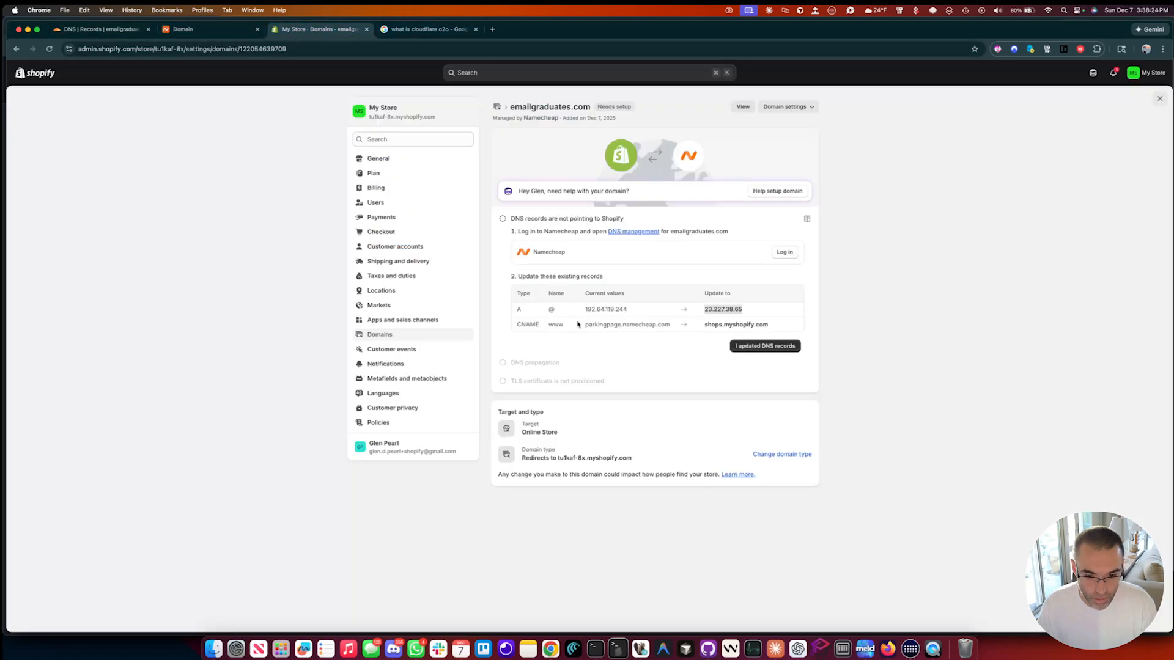
click(793, 323)
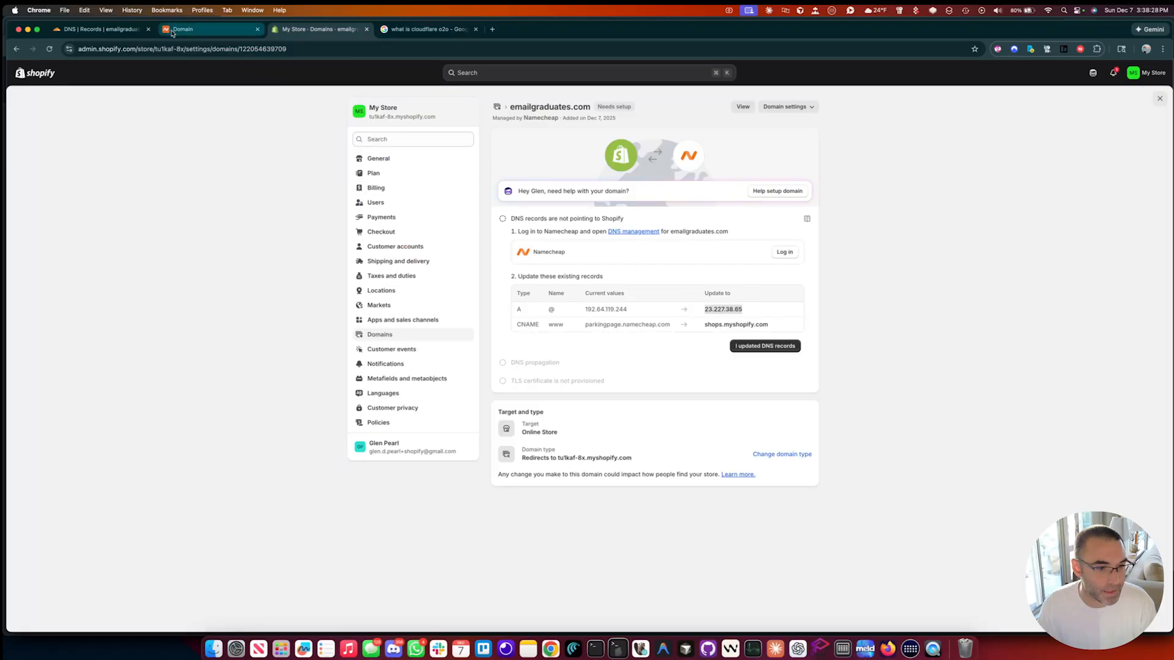
Step: Return to Cloudflare, paste shops.myshopify.com into the www CNAME record's target and save the record
click(101, 28)
drag(671, 304, 596, 304)
key(super+q)
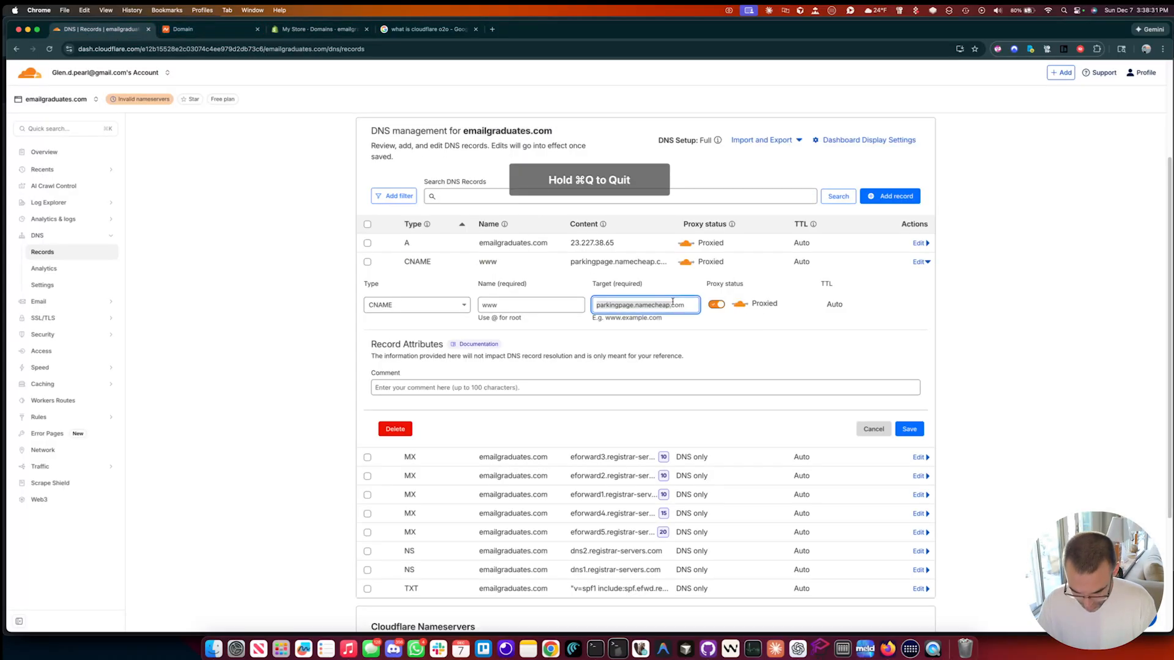
key(super+v)
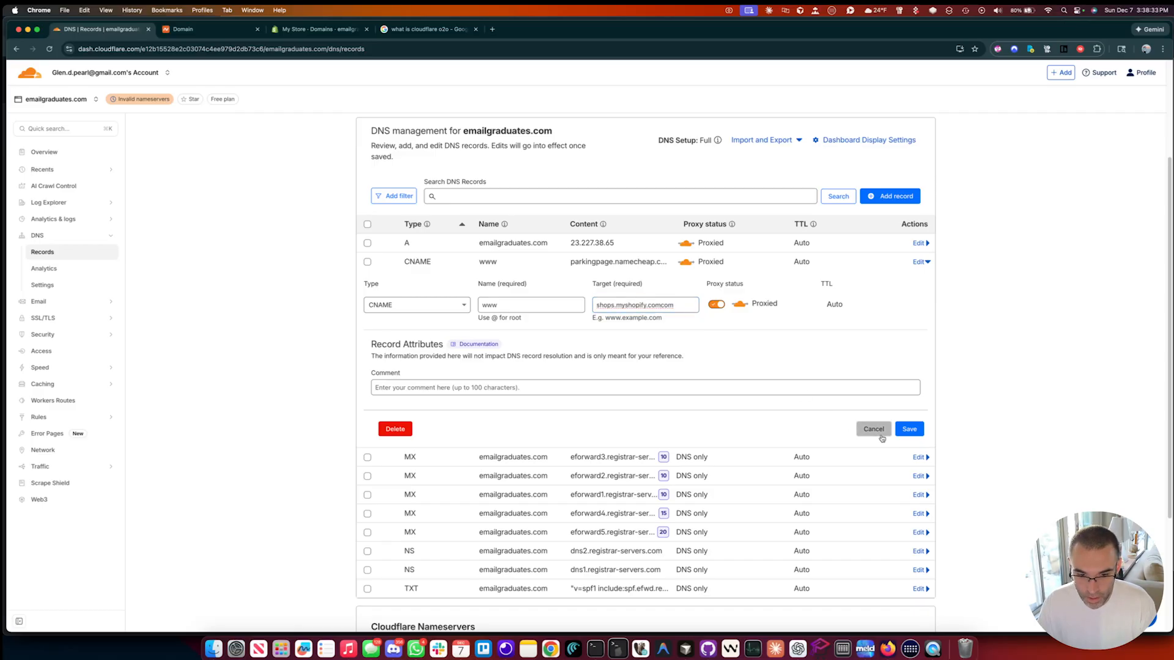
click(909, 429)
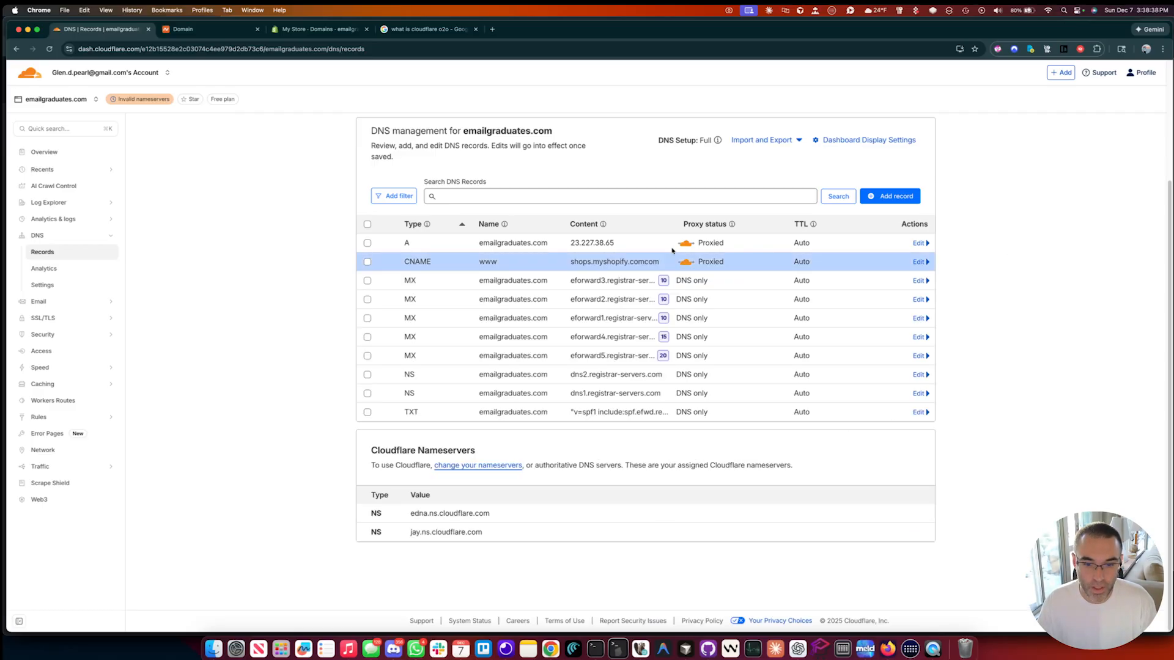
Step: Review the saved A record and the domain's activation status on the Cloudflare overview, and return to the DNS records
click(918, 243)
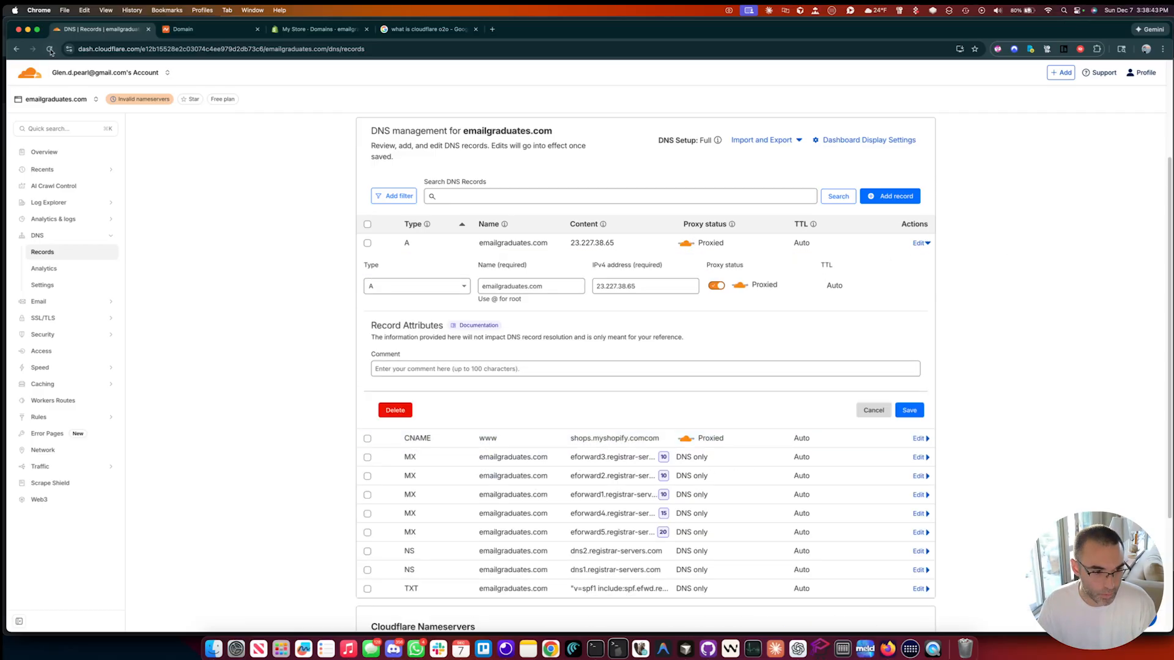
click(918, 367)
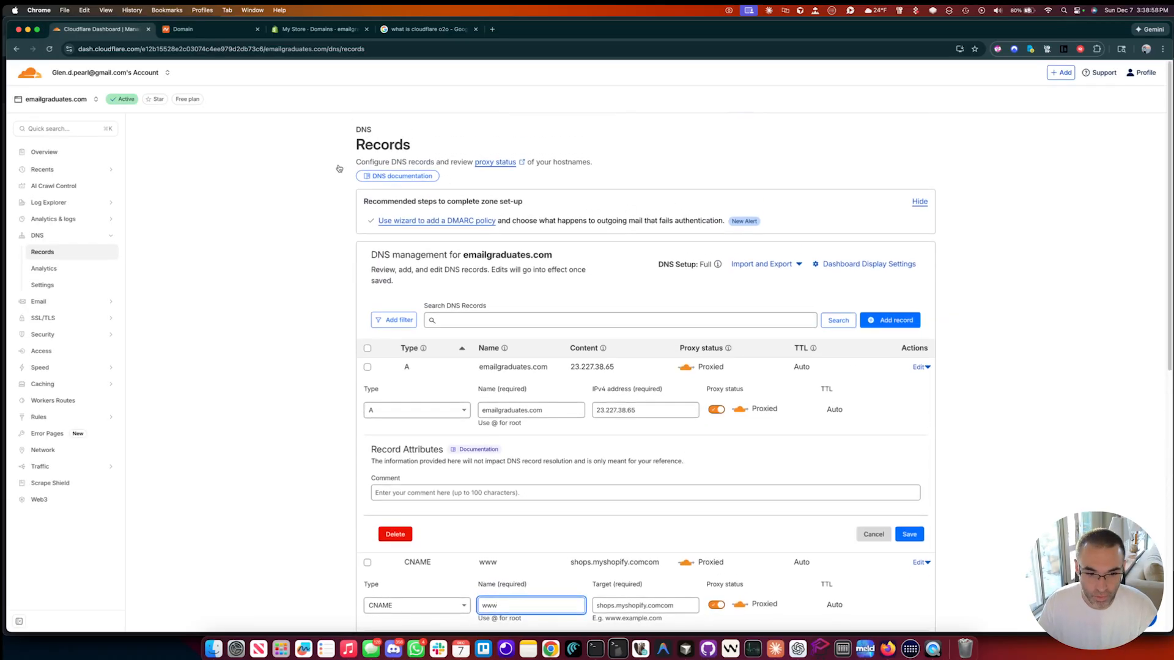
click(66, 157)
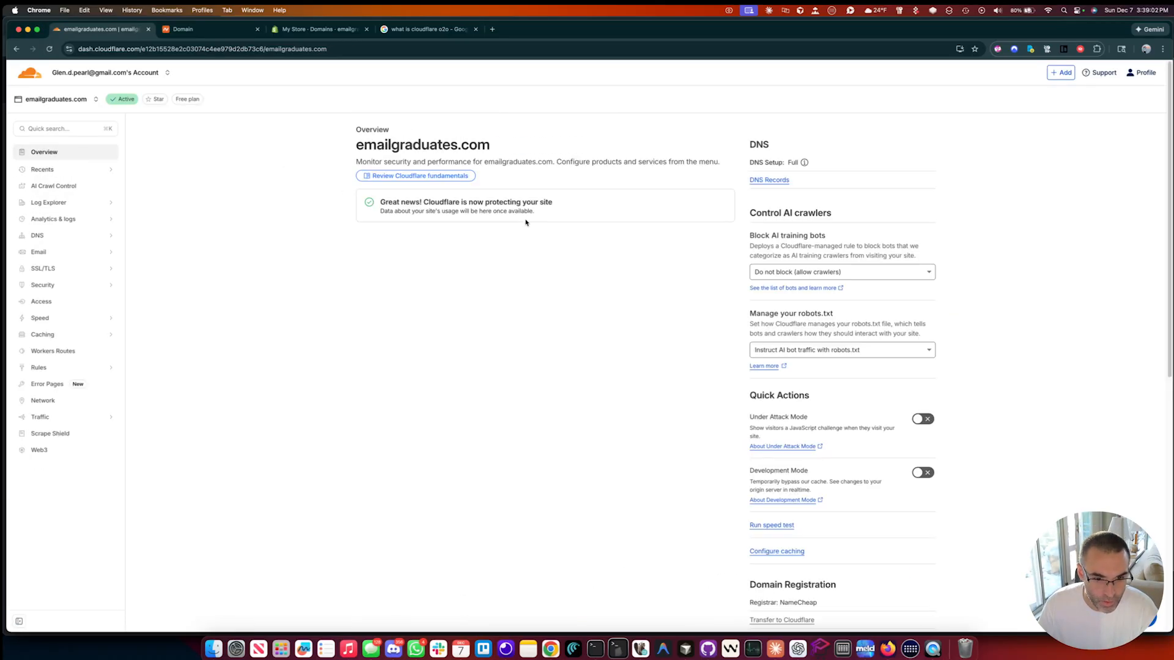
scroll(521, 243, down, 5)
scroll(520, 244, down, 2)
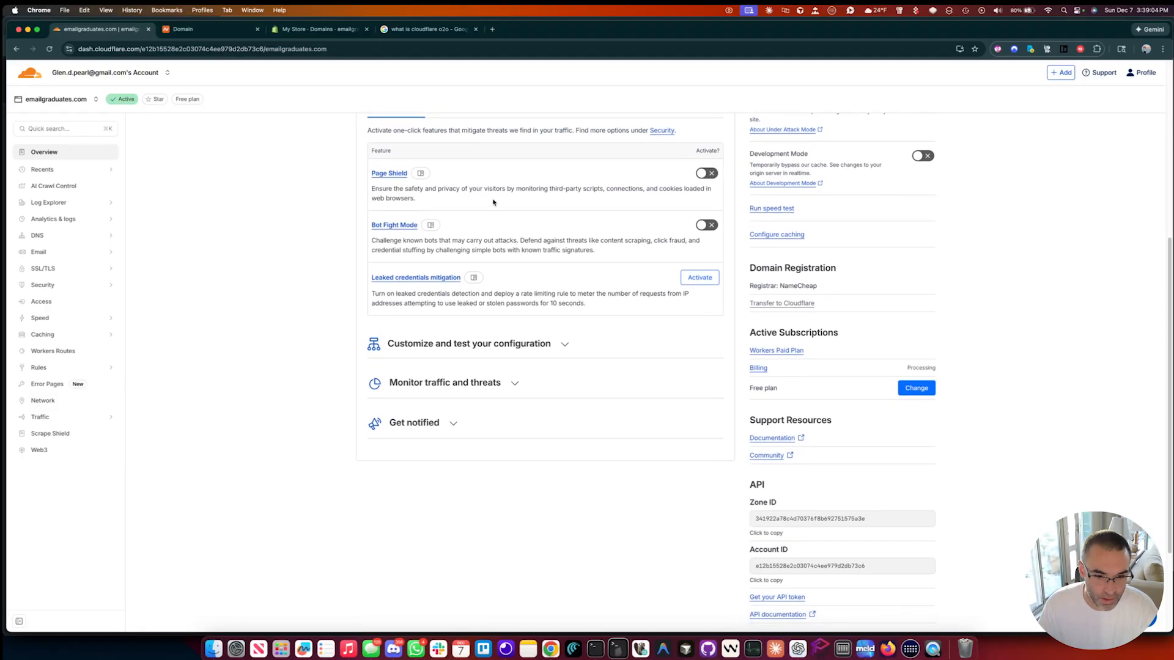
scroll(520, 243, up, 5)
click(40, 240)
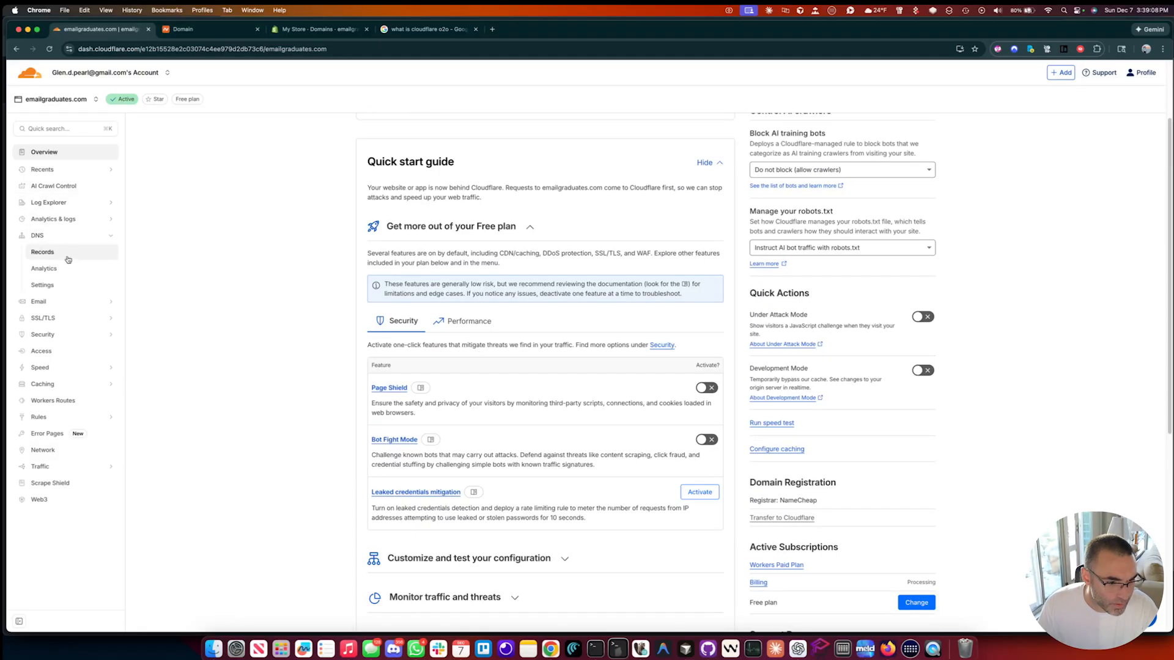
click(67, 255)
Step: Switch to Shopify and report that the DNS records for emailgraduates.com were updated so it checks them
click(233, 31)
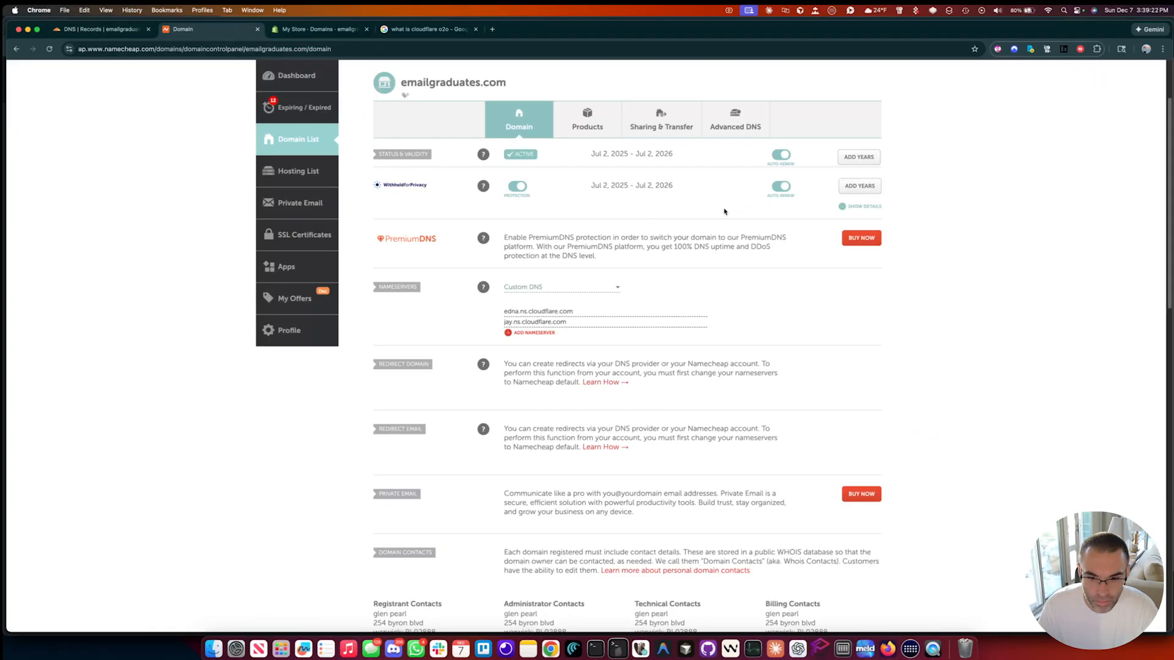
scroll(724, 212, up, 3)
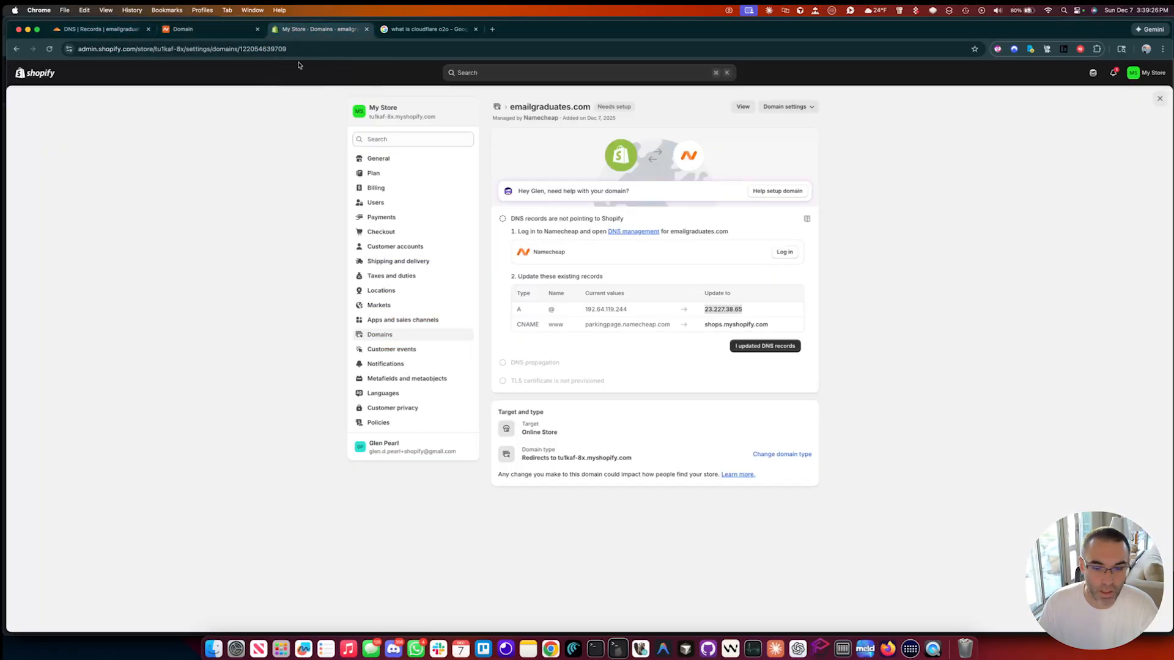
click(317, 30)
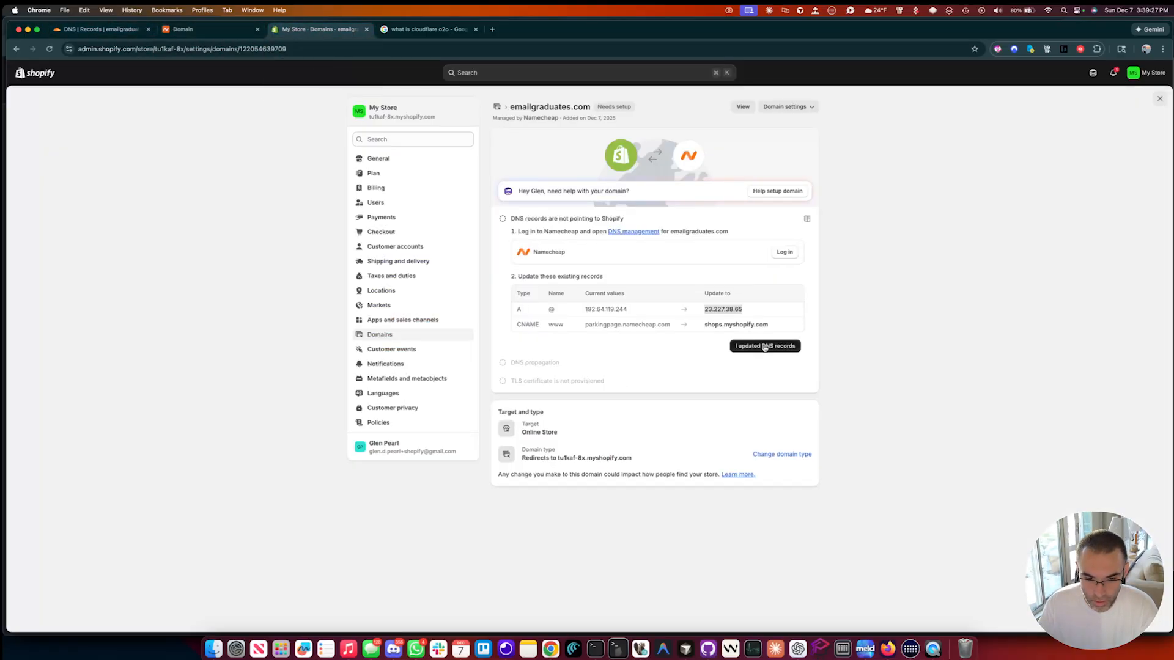
click(764, 347)
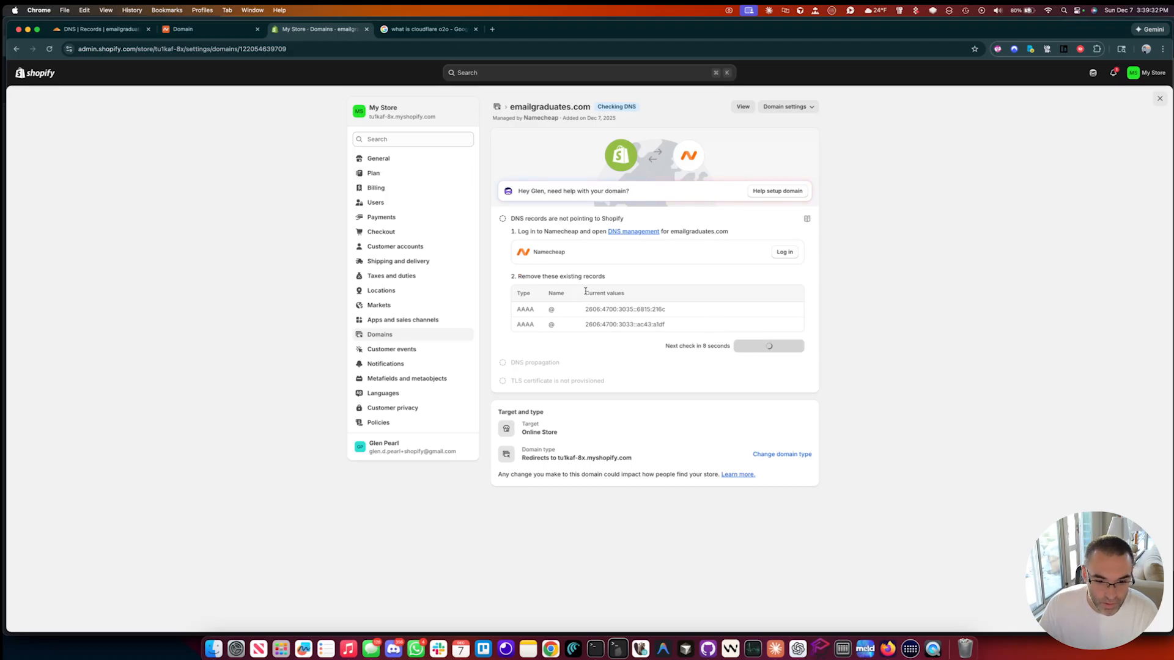
Step: Compare the DNS records listed in Cloudflare with the AAAA records that Shopify asks to remove
click(98, 29)
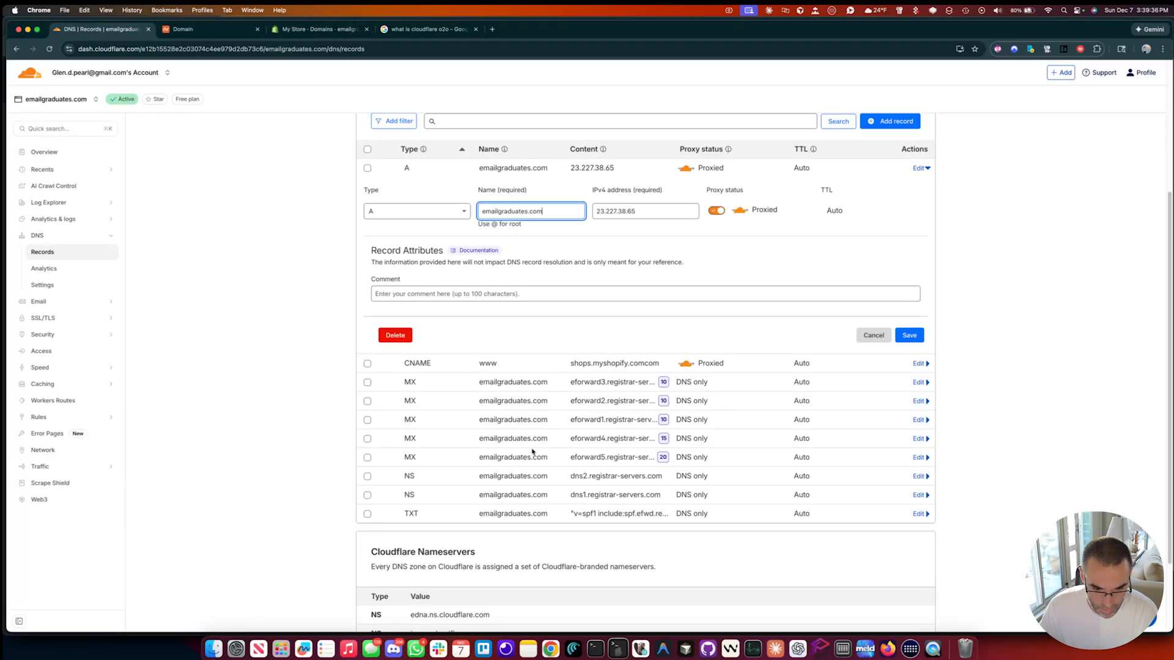
scroll(536, 445, up, 1)
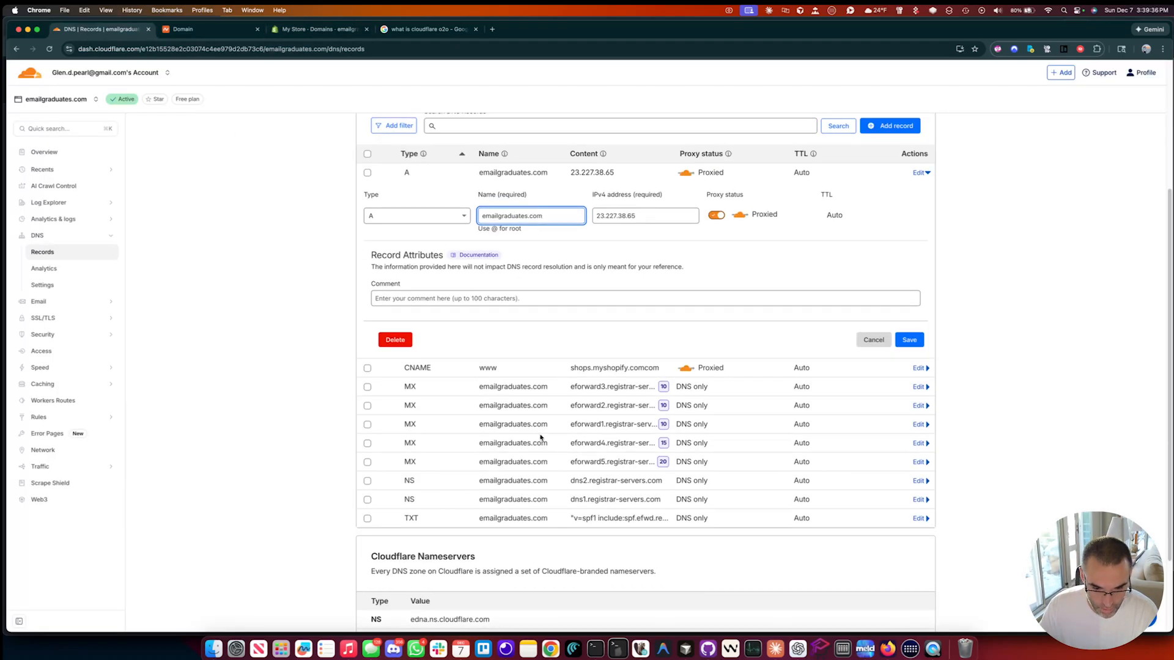
click(206, 30)
click(313, 31)
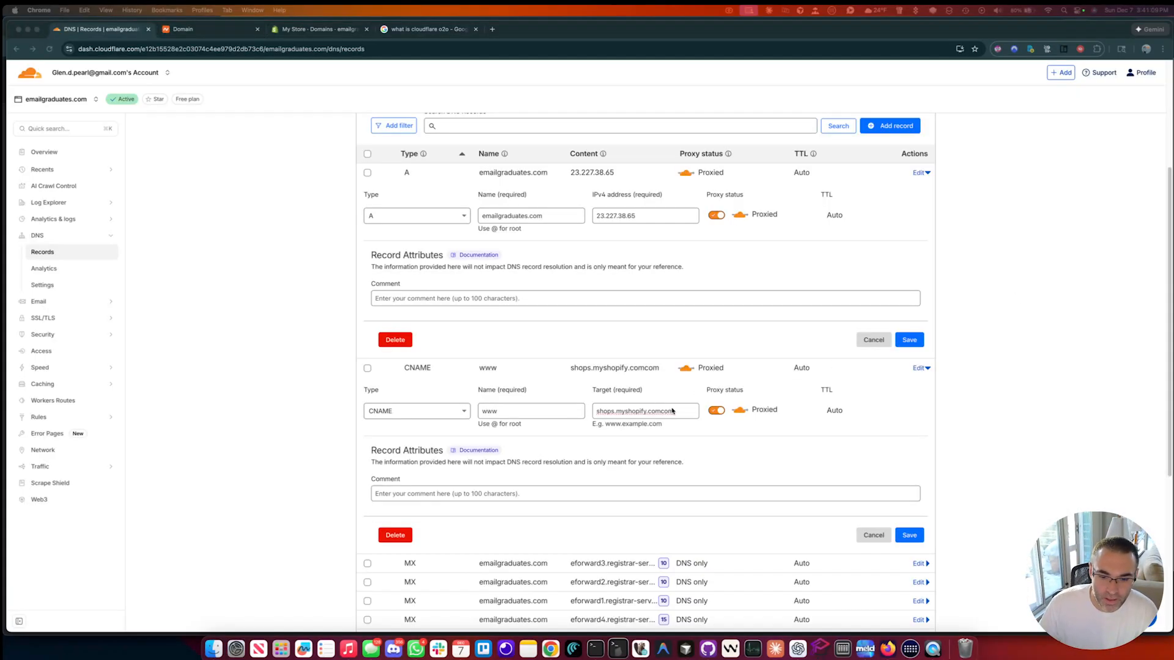
Step: Correct the www CNAME record's target to shops.myshopify.com in Cloudflare and save the record
click(672, 411)
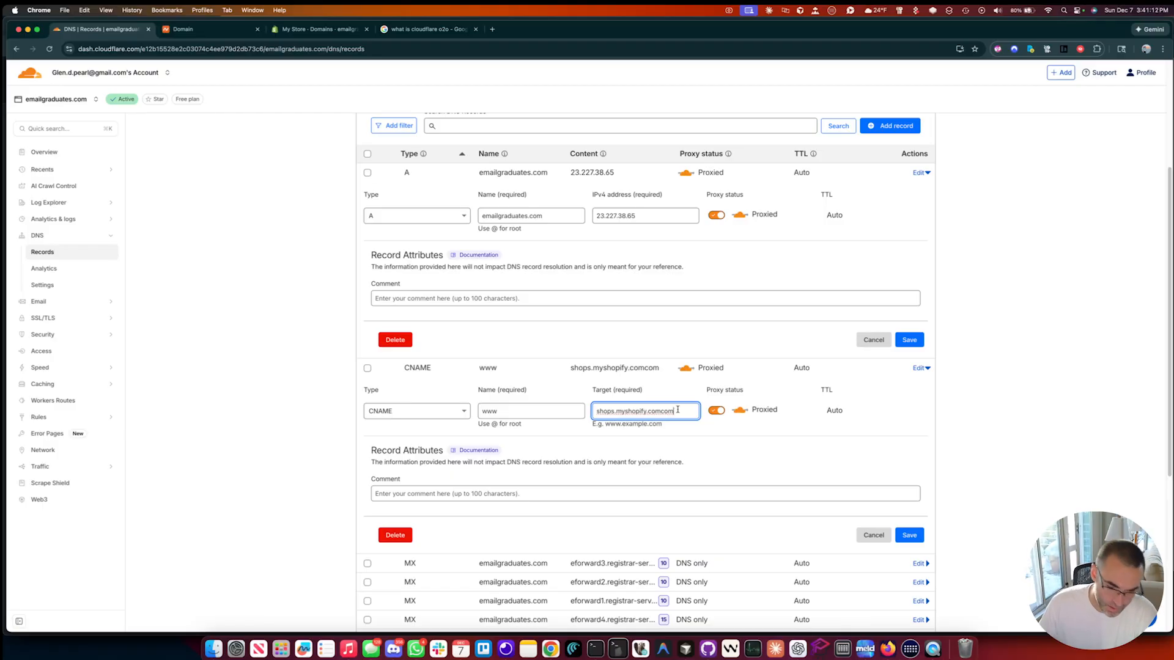
key(BackSpace)
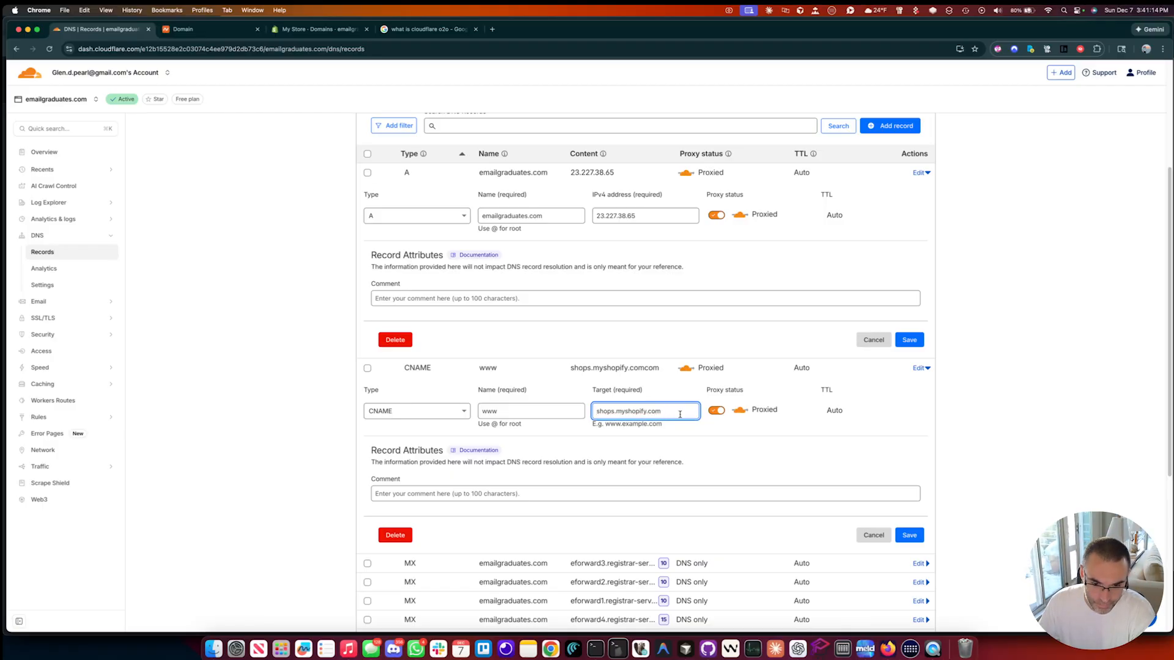
click(795, 437)
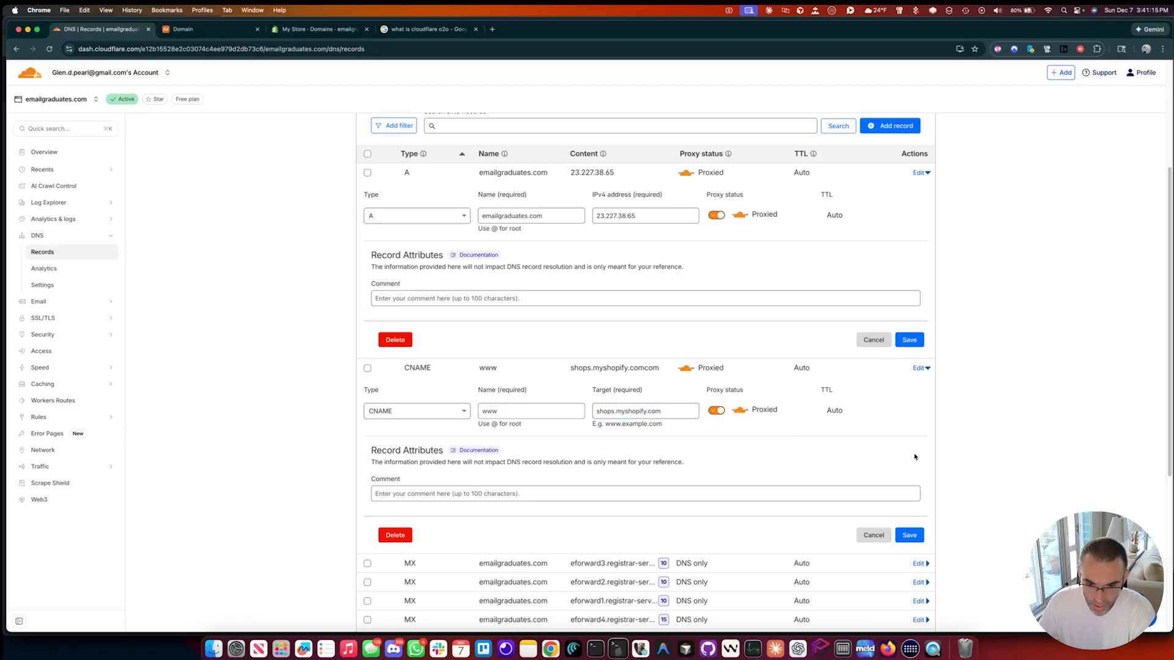
click(909, 534)
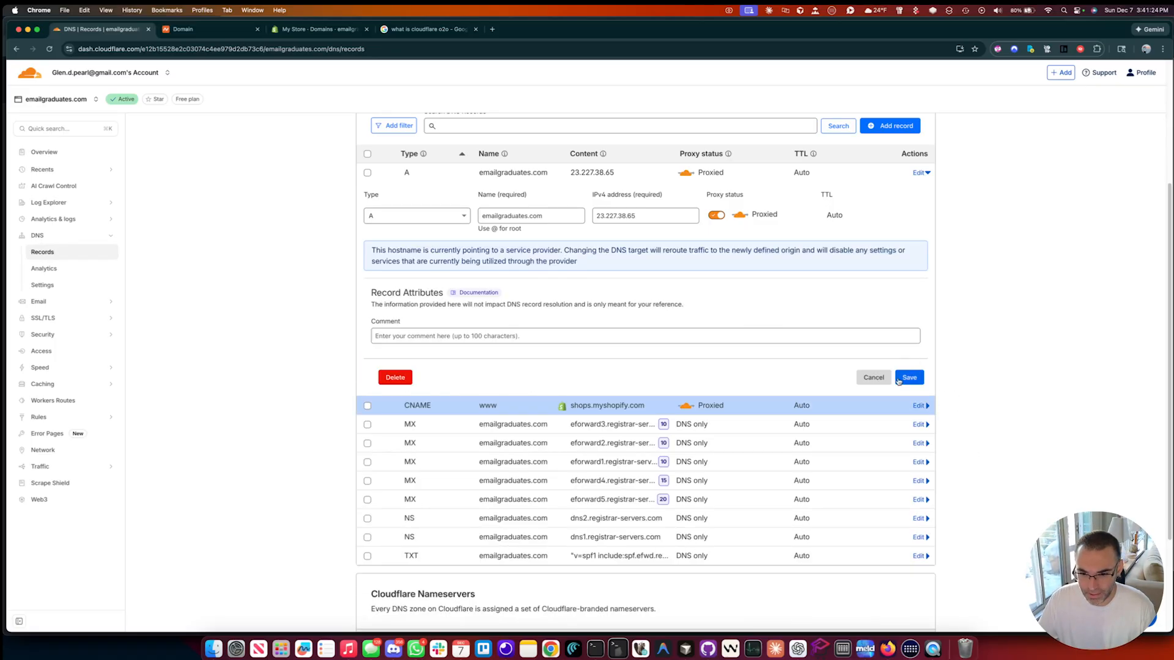
Step: Save the A record for emailgraduates.com, confirm the DNS target change, and reopen the record for editing
click(908, 376)
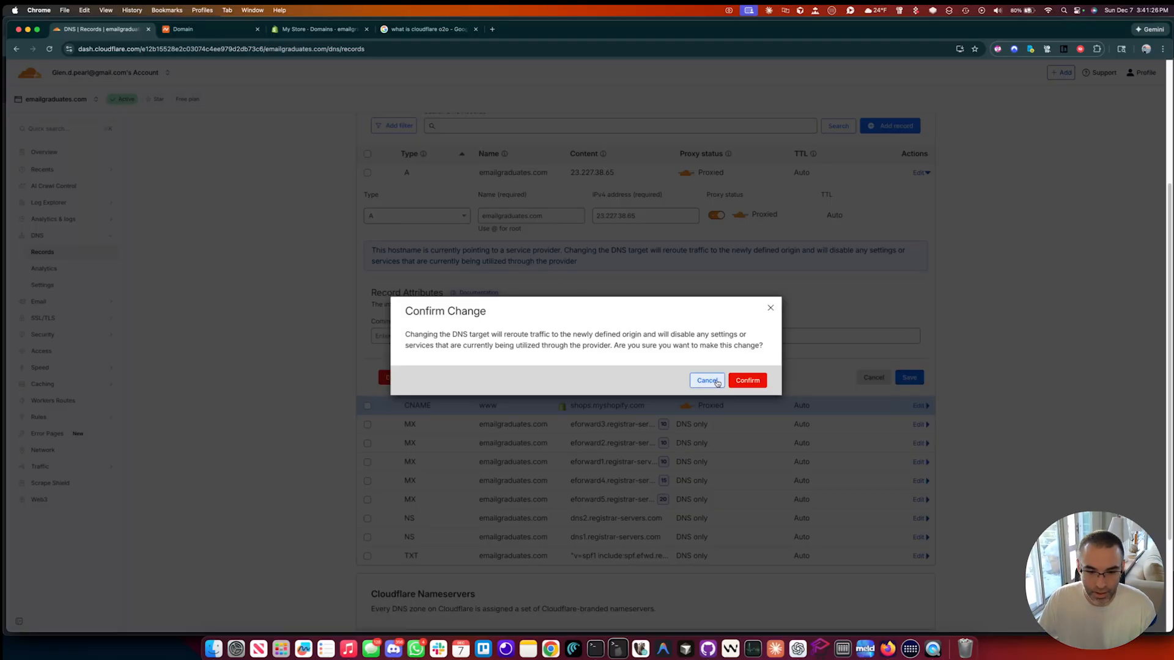
click(747, 380)
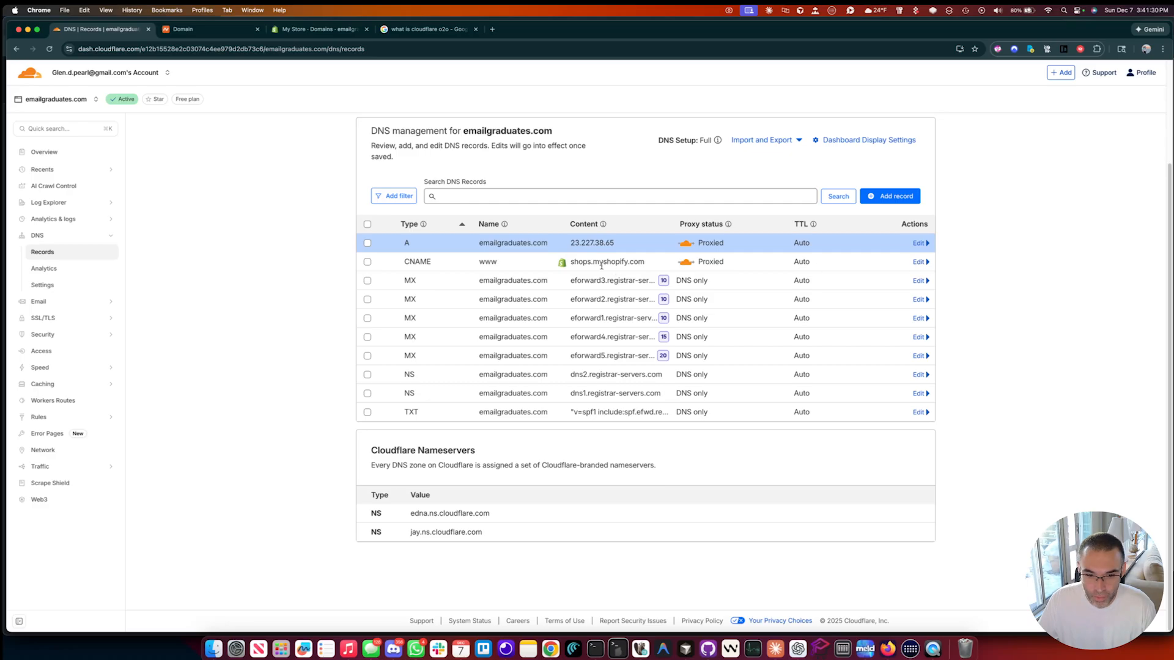
mouse_move(562, 267)
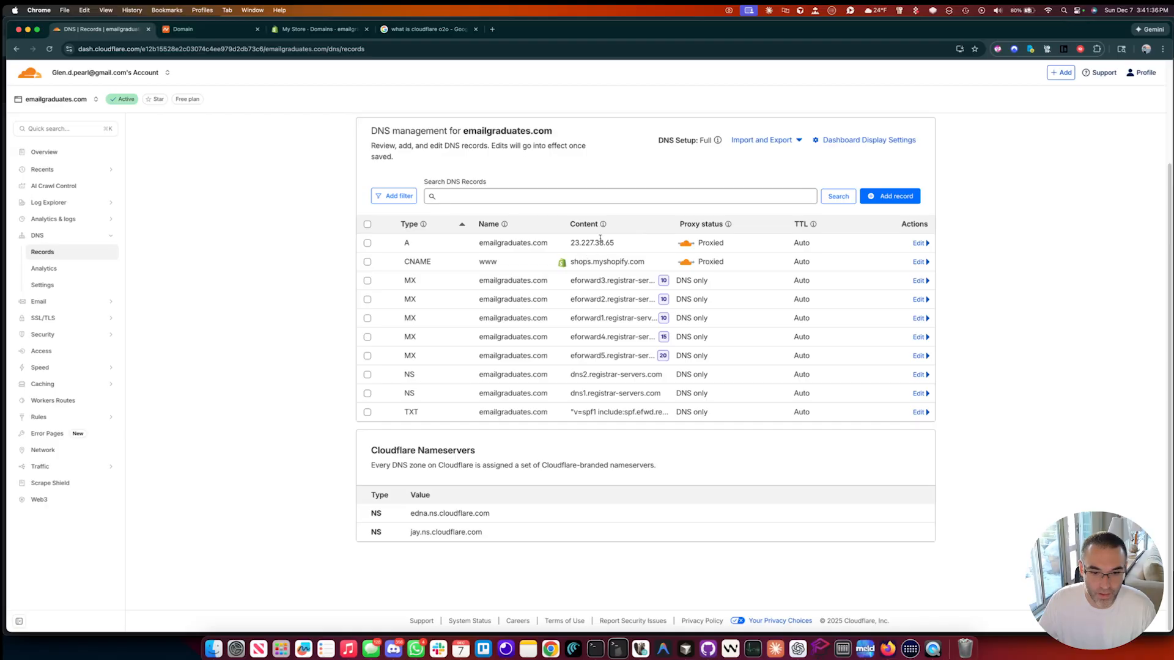
click(919, 243)
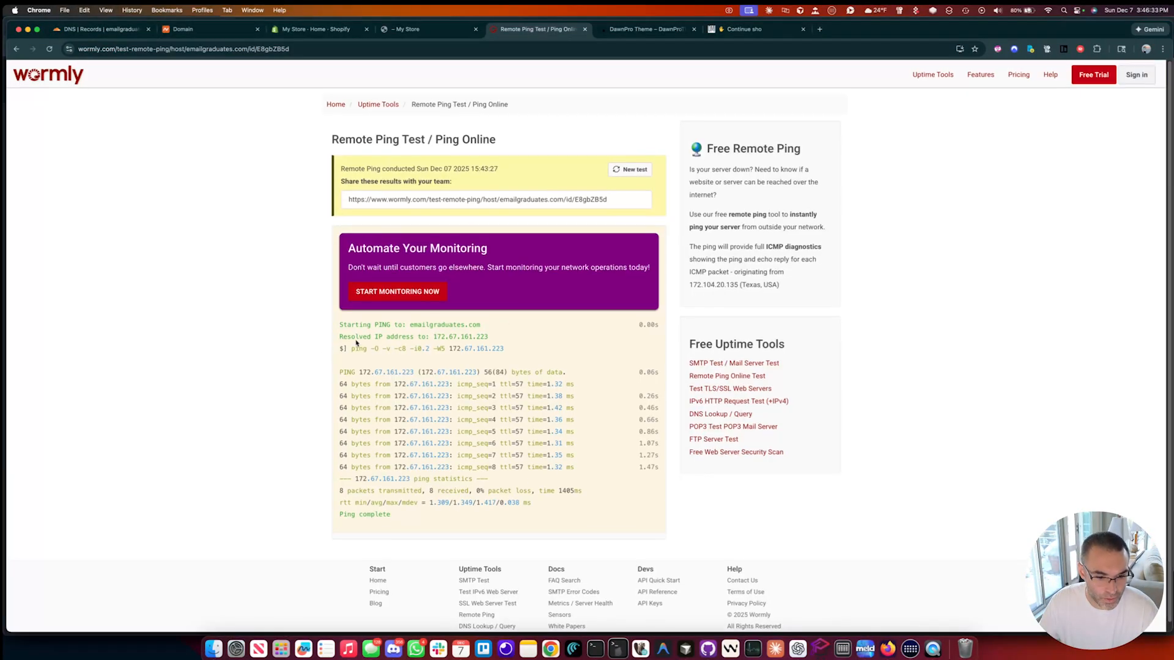
Step: Examine Wormly's remote ping test results for emailgraduates.com, including the resolved IP address
scroll(356, 343, down, 1)
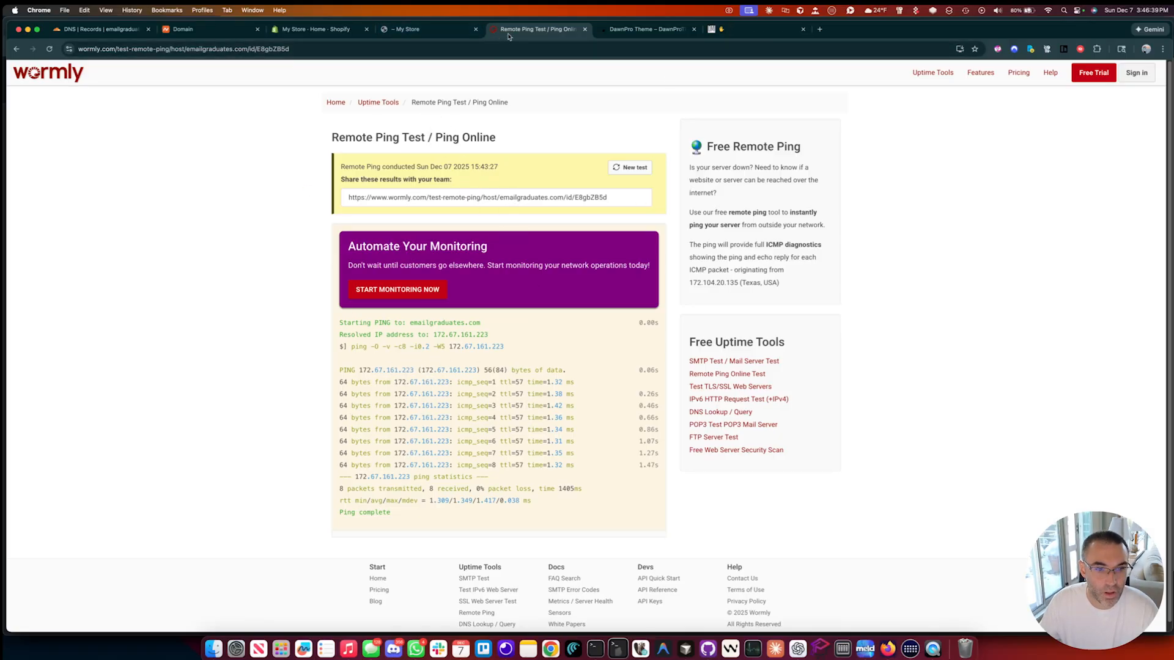
Step: Close the ping test results, publish the dawn-pro-15-1-0 theme in Shopify, and remove the online store's password protection
click(583, 30)
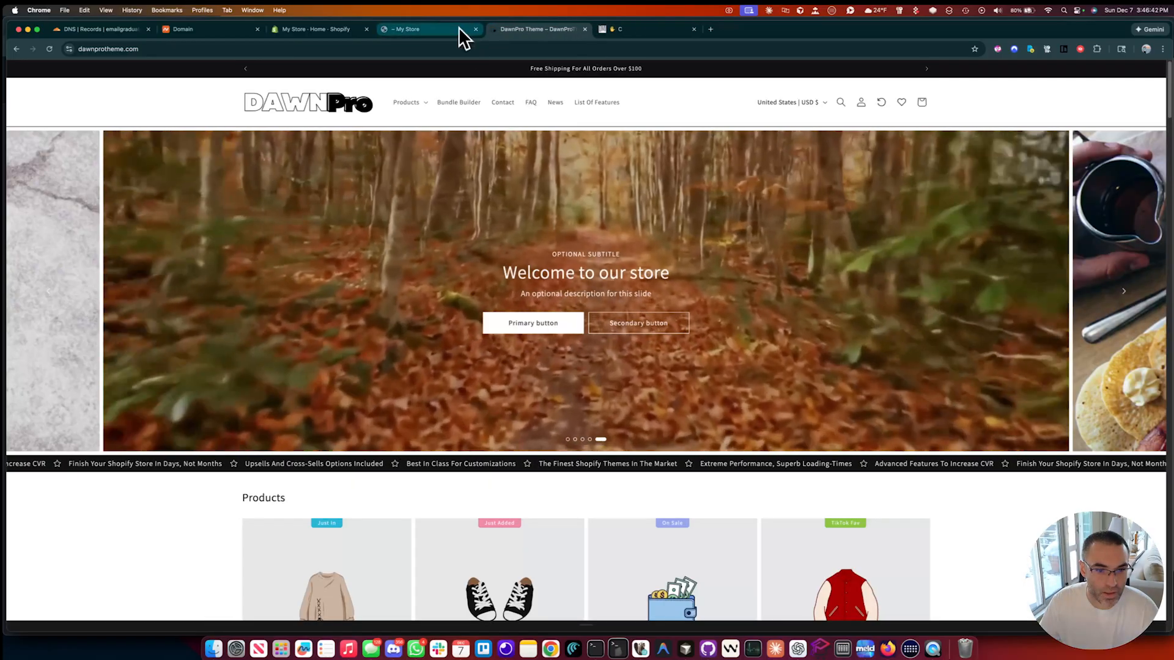
click(425, 32)
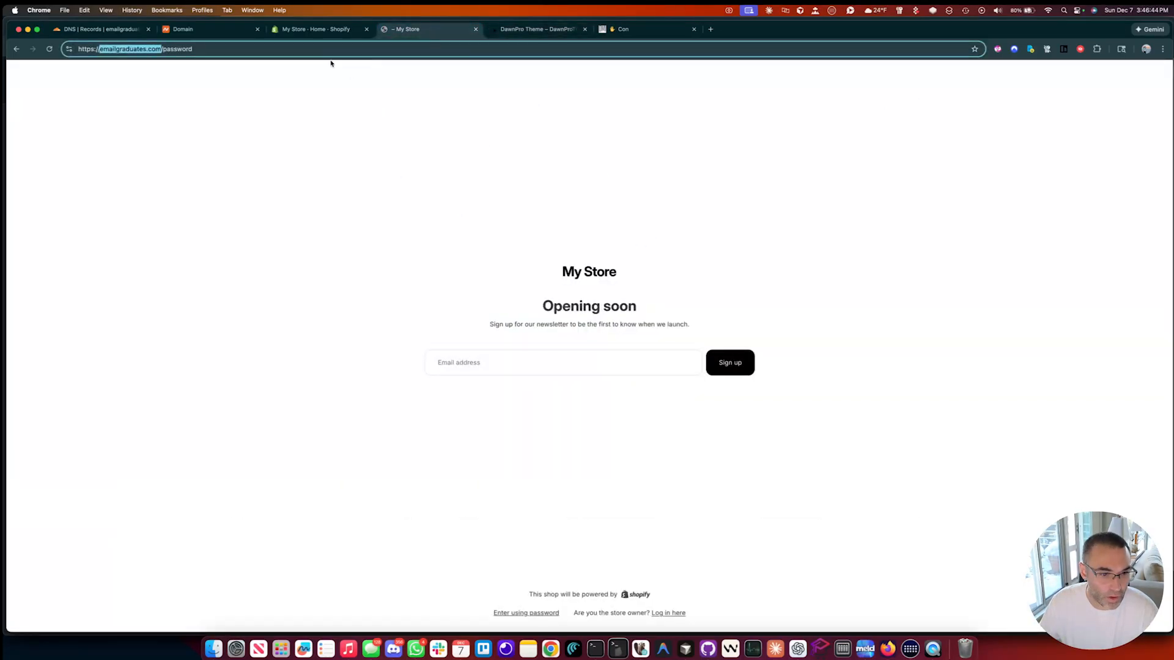
click(323, 30)
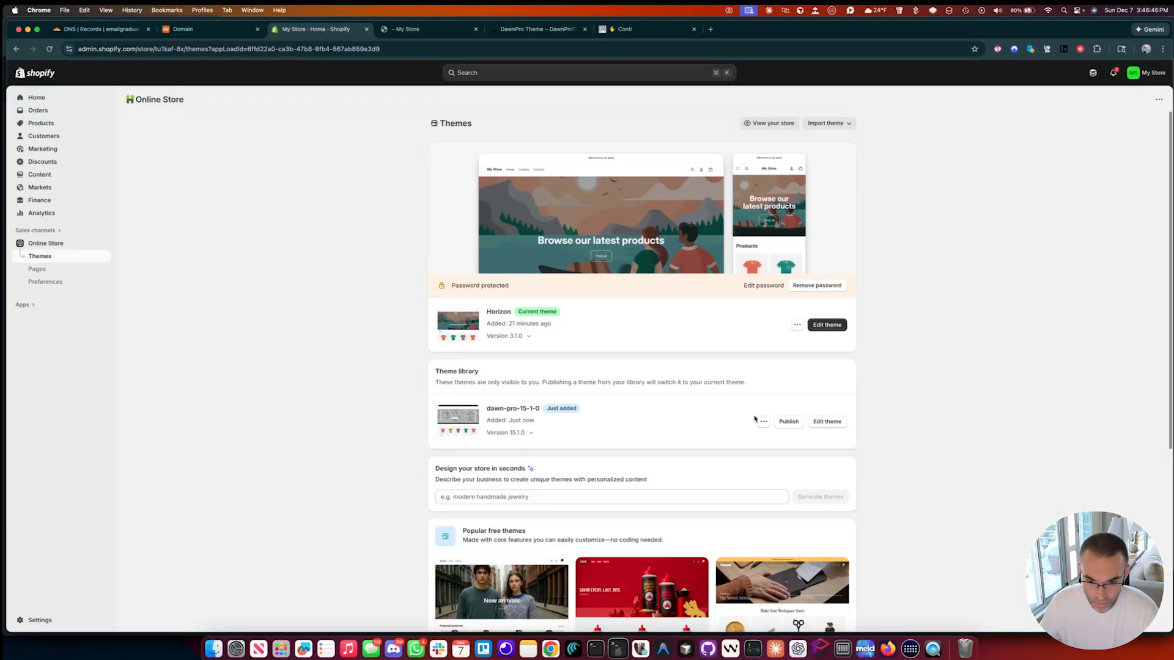
click(763, 421)
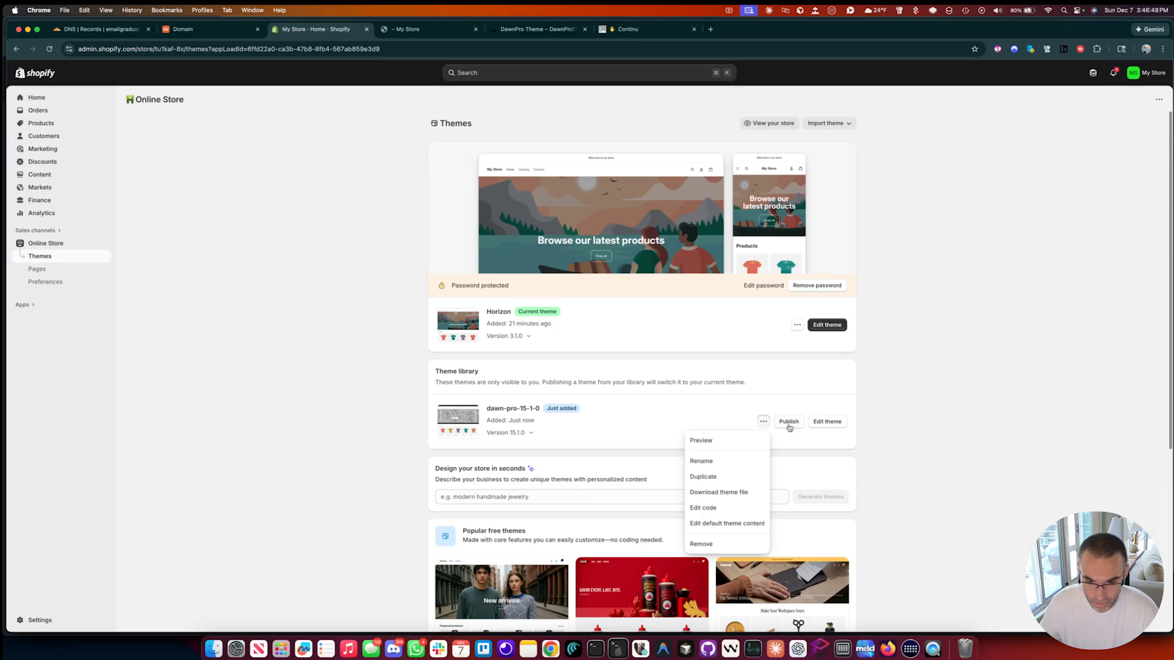
click(788, 423)
click(707, 423)
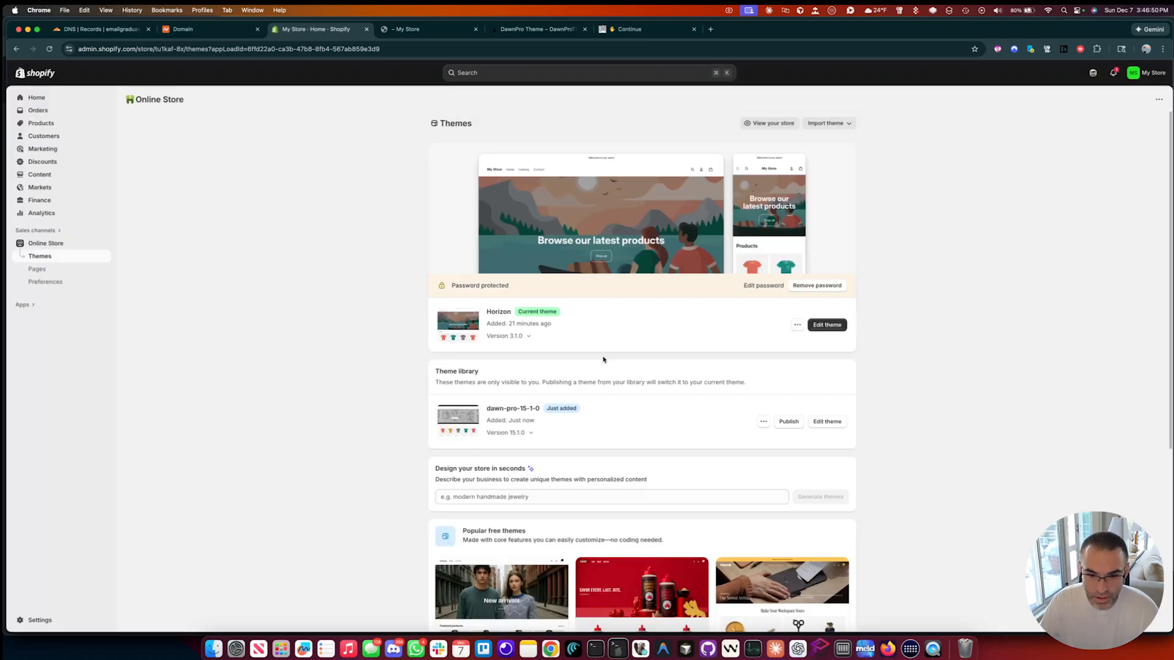
click(815, 285)
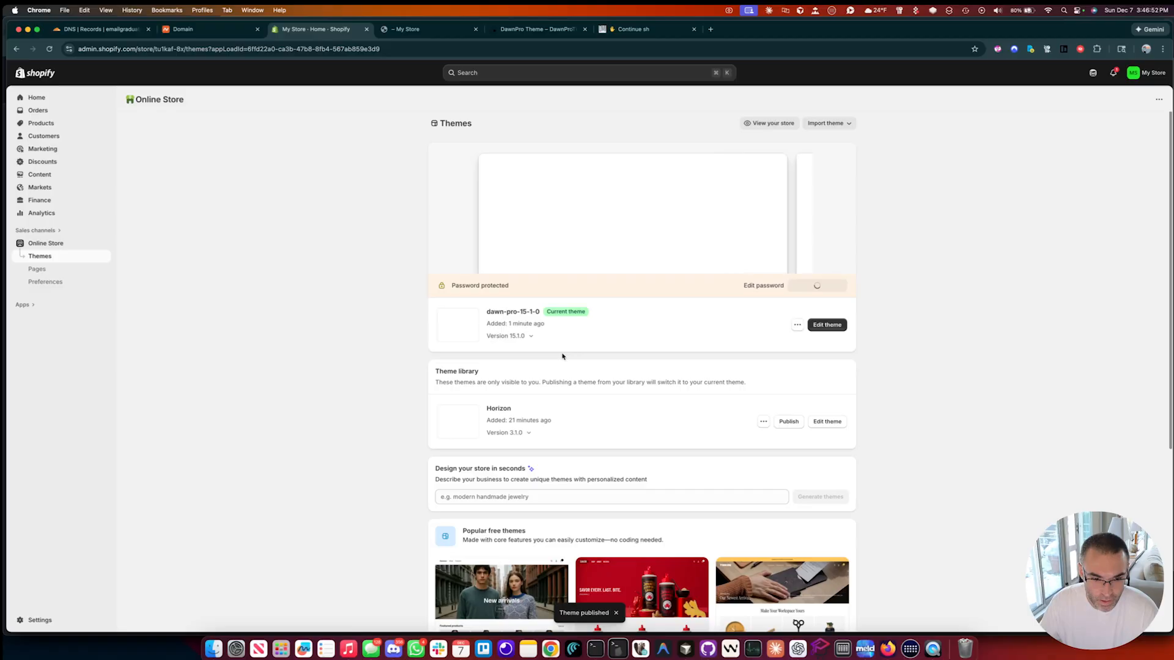
Step: Reload the storefront at emailgraduates.com without the /password path and look through its home page
click(403, 29)
click(49, 49)
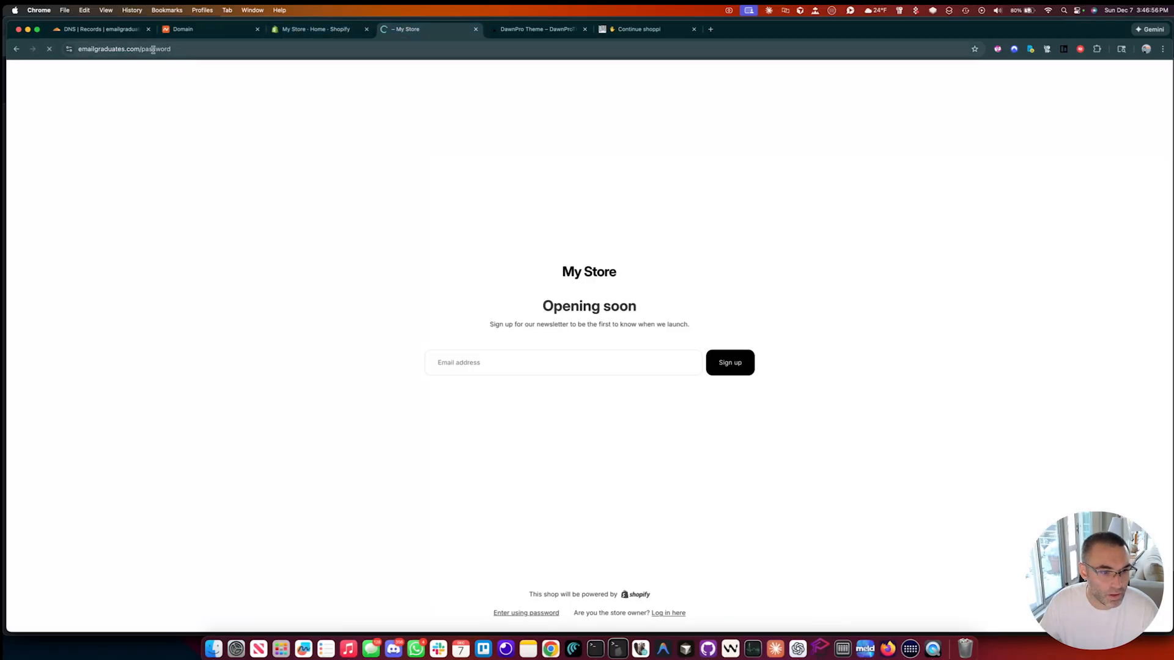
click(188, 52)
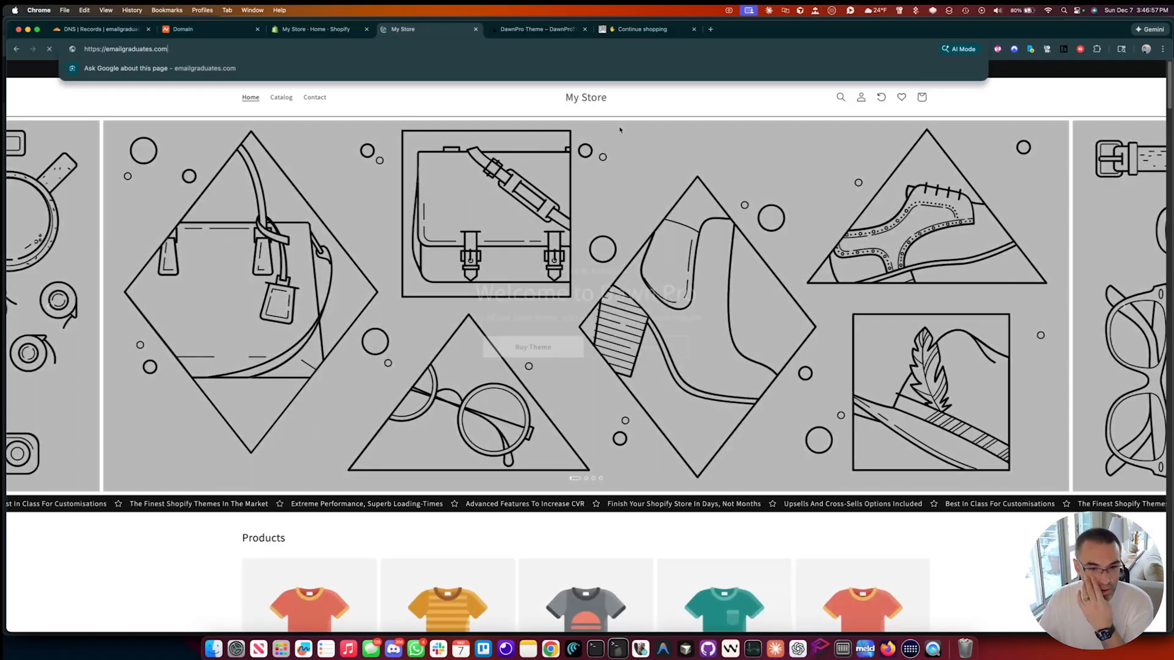
click(652, 105)
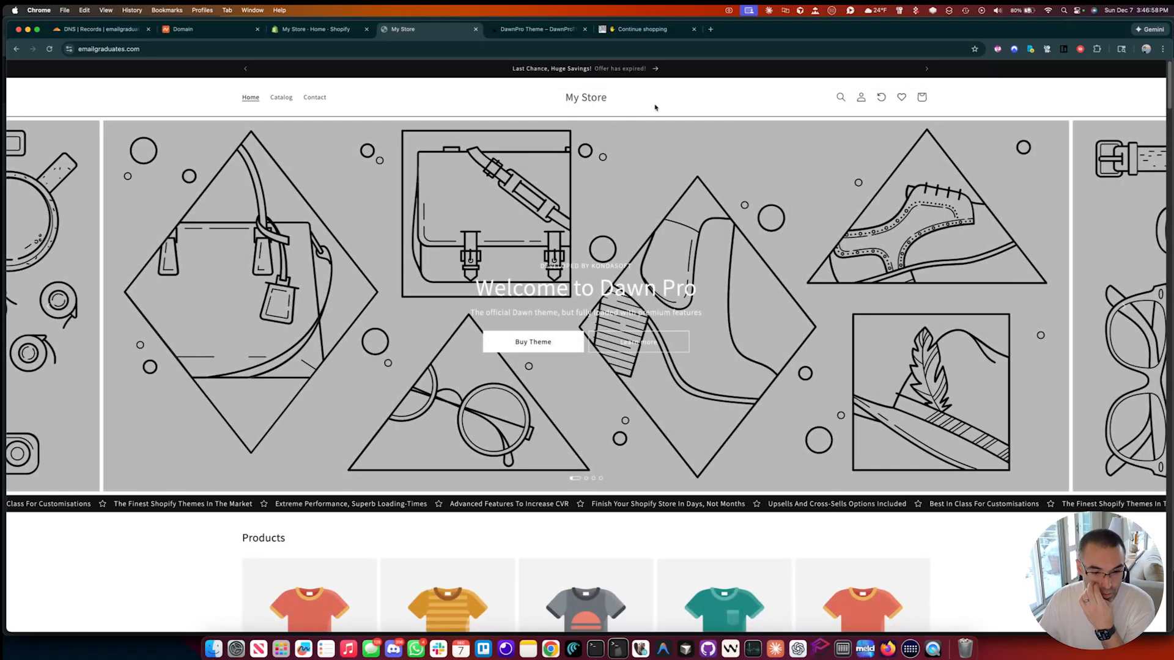
scroll(755, 226, down, 6)
scroll(755, 228, down, 12)
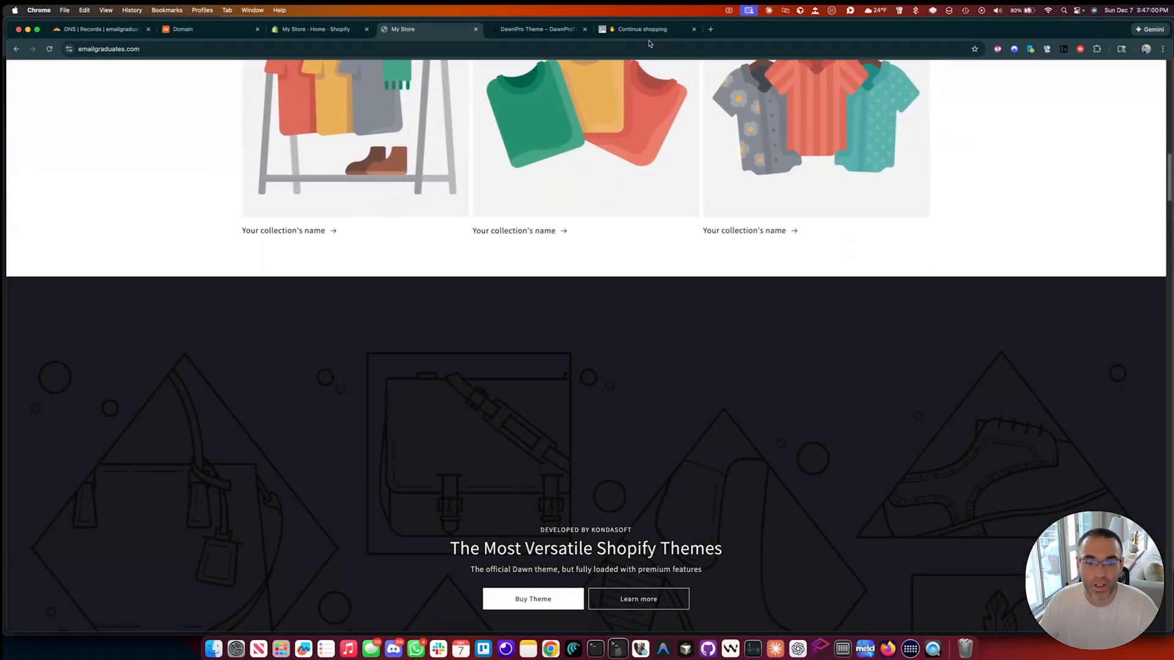
Step: View the DawnPro demo site for comparison, and dismiss the newsletter popup on the emailgraduates.com storefront
click(647, 31)
click(535, 29)
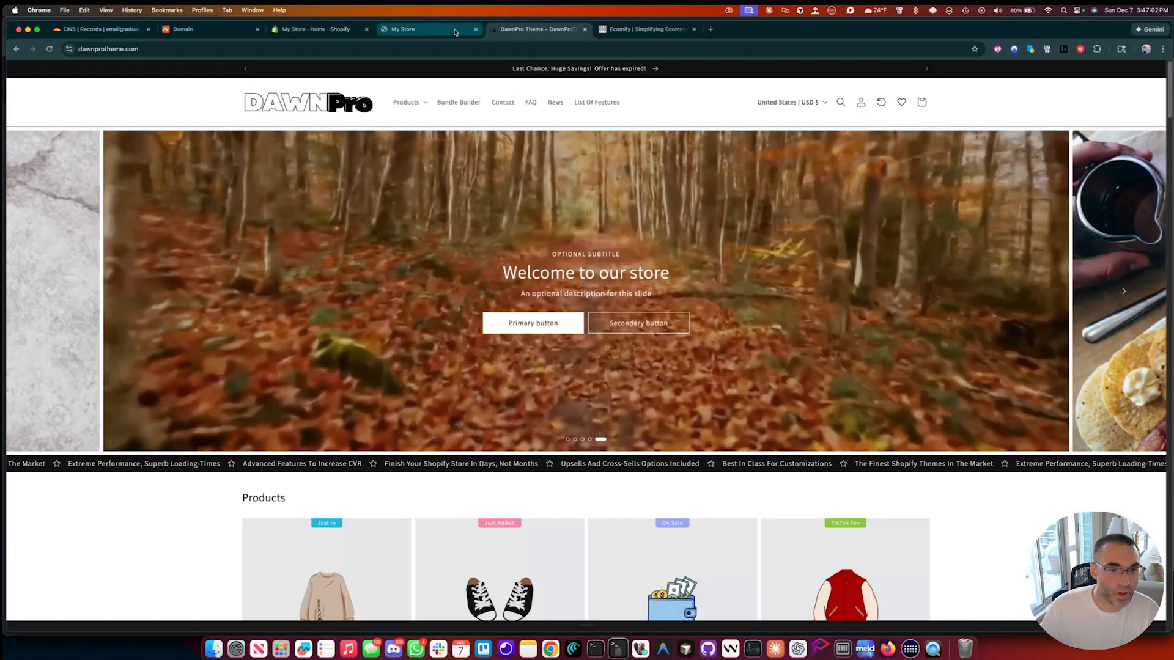
click(421, 28)
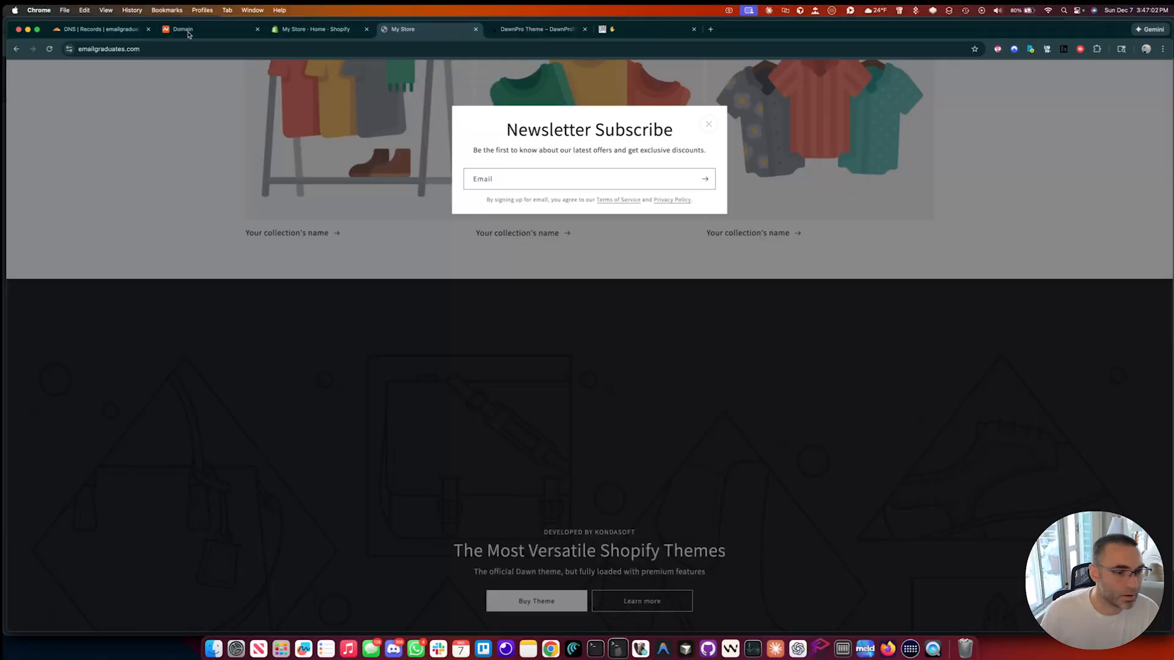
click(706, 127)
Step: Review the published theme in Shopify and the nameservers in Namecheap, and close the Namecheap domain page
click(316, 45)
click(316, 29)
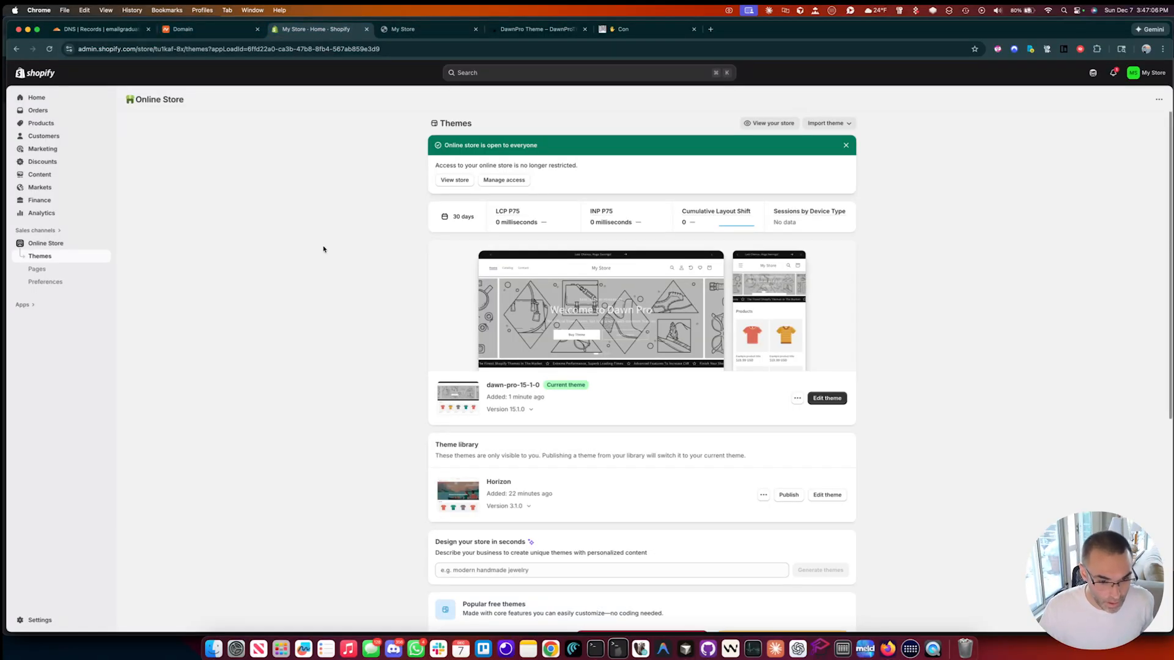
click(391, 31)
click(228, 30)
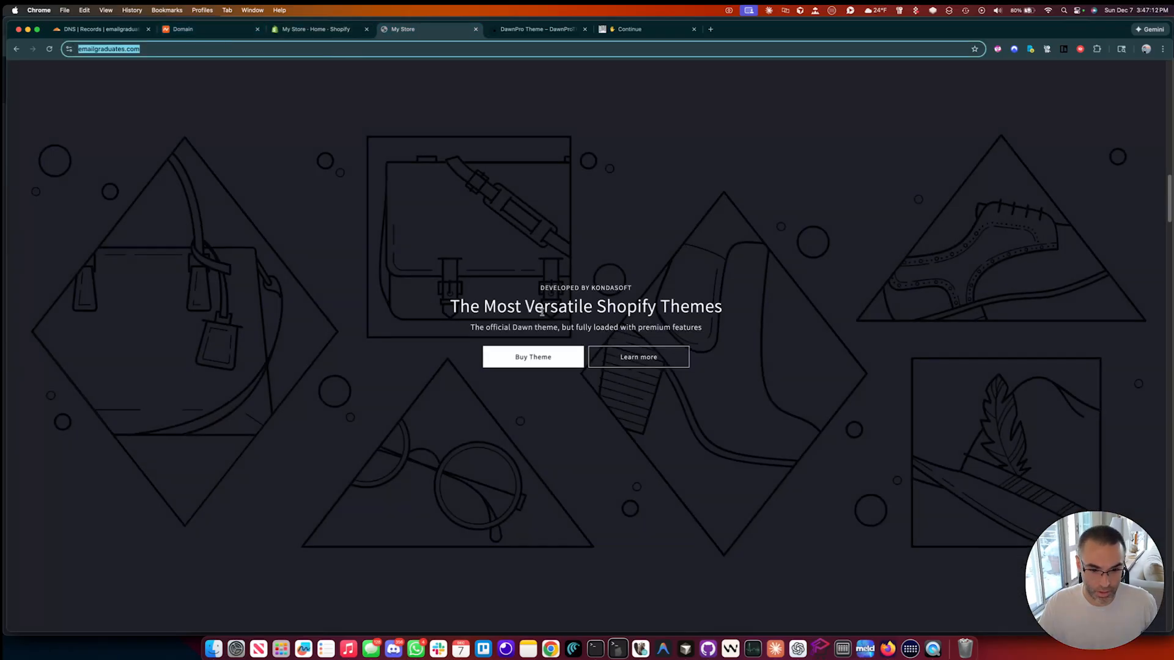
mouse_move(491, 107)
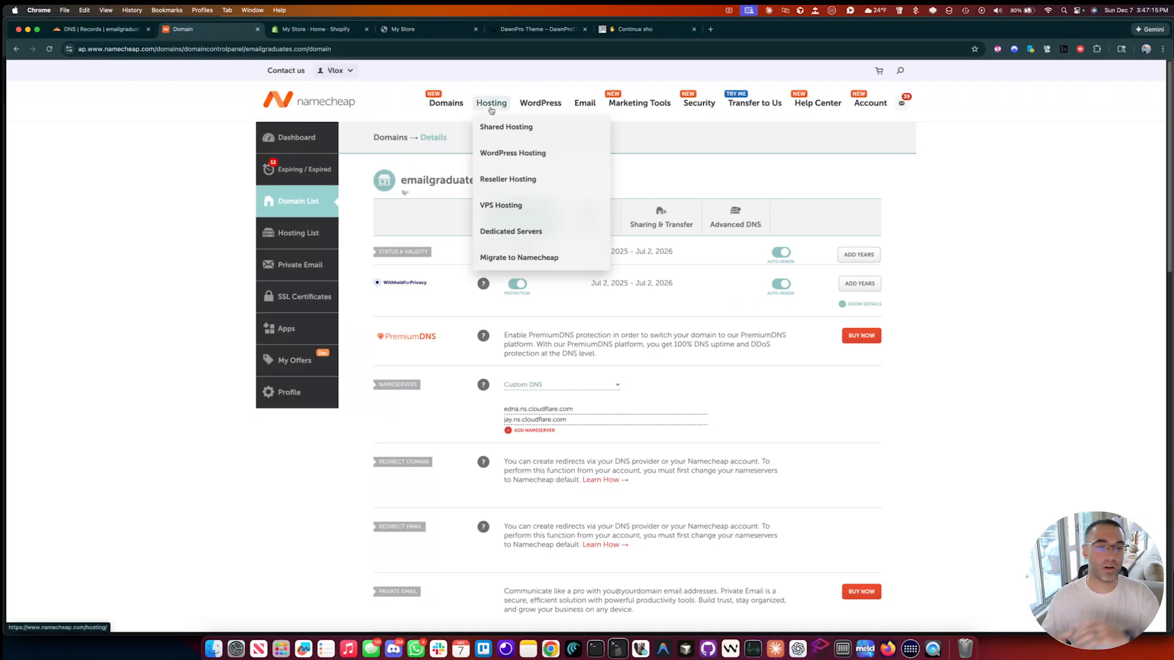
click(258, 30)
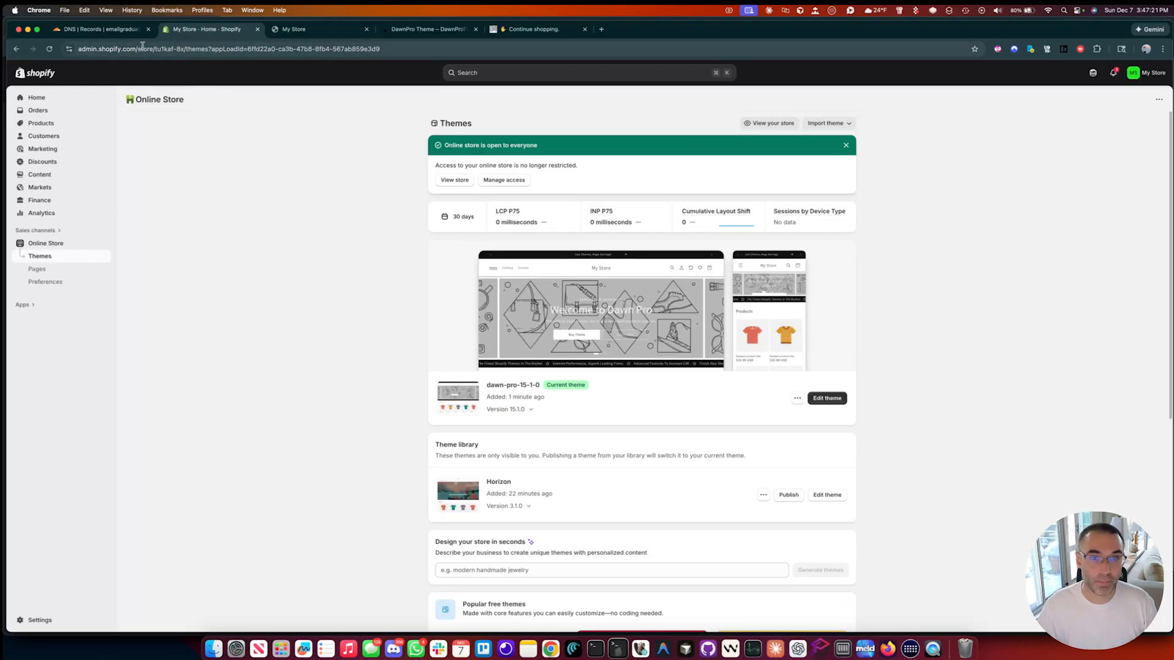
Step: Switch to Cloudflare, save the open A record for emailgraduates.com again, and confirm the DNS target change
click(101, 30)
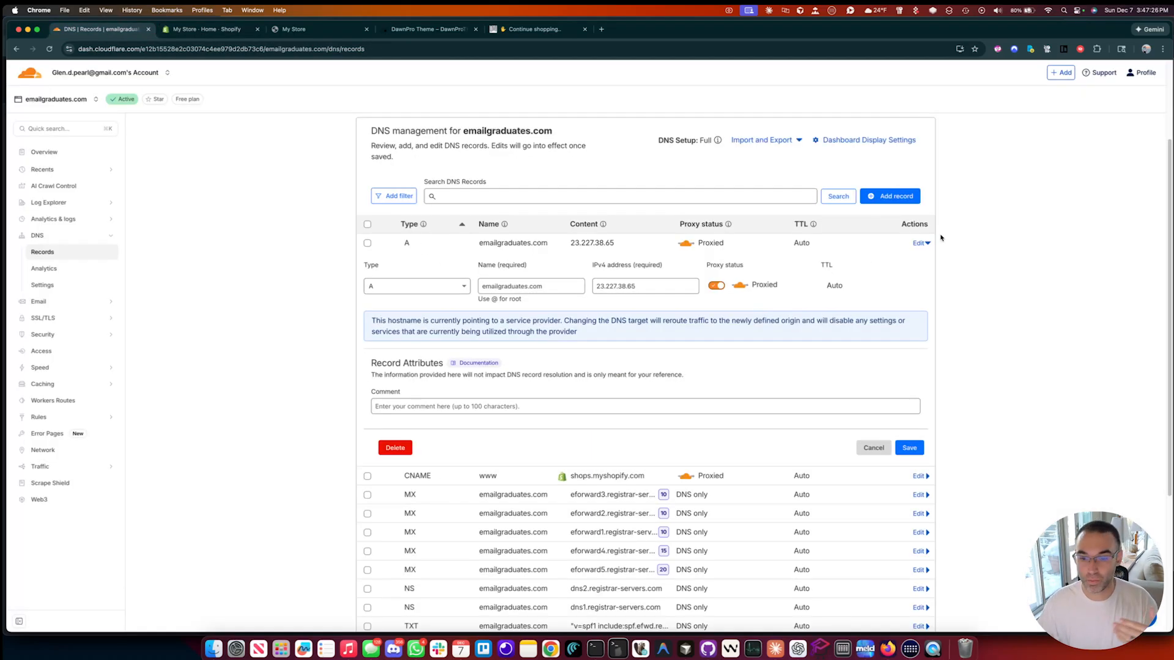
click(899, 449)
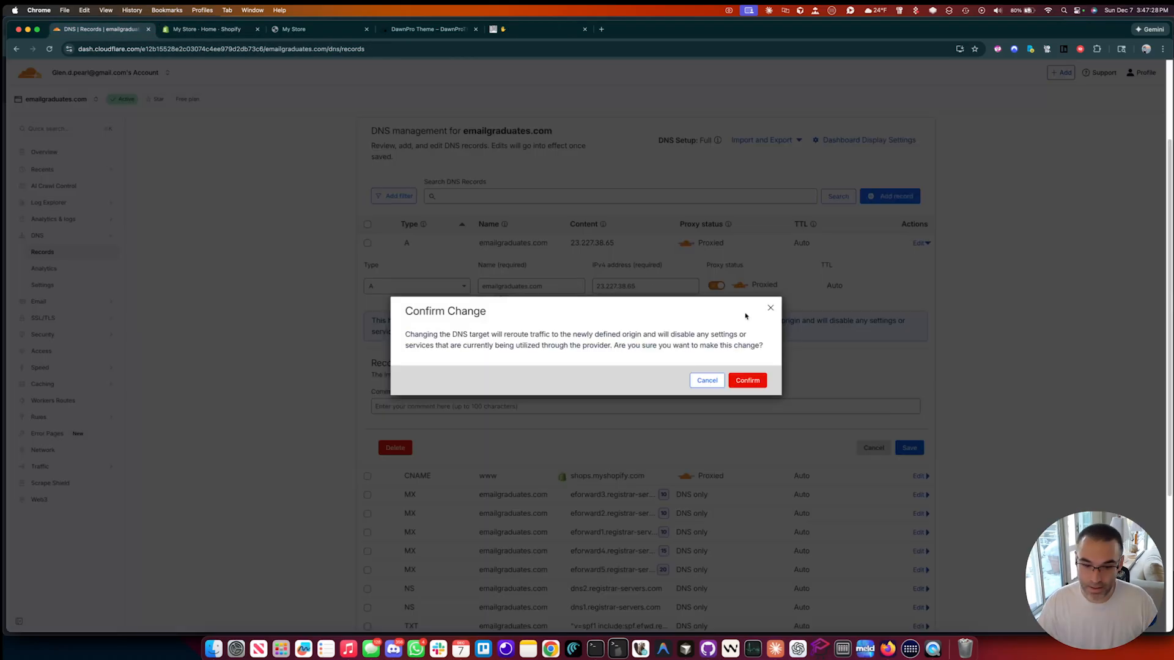
click(745, 381)
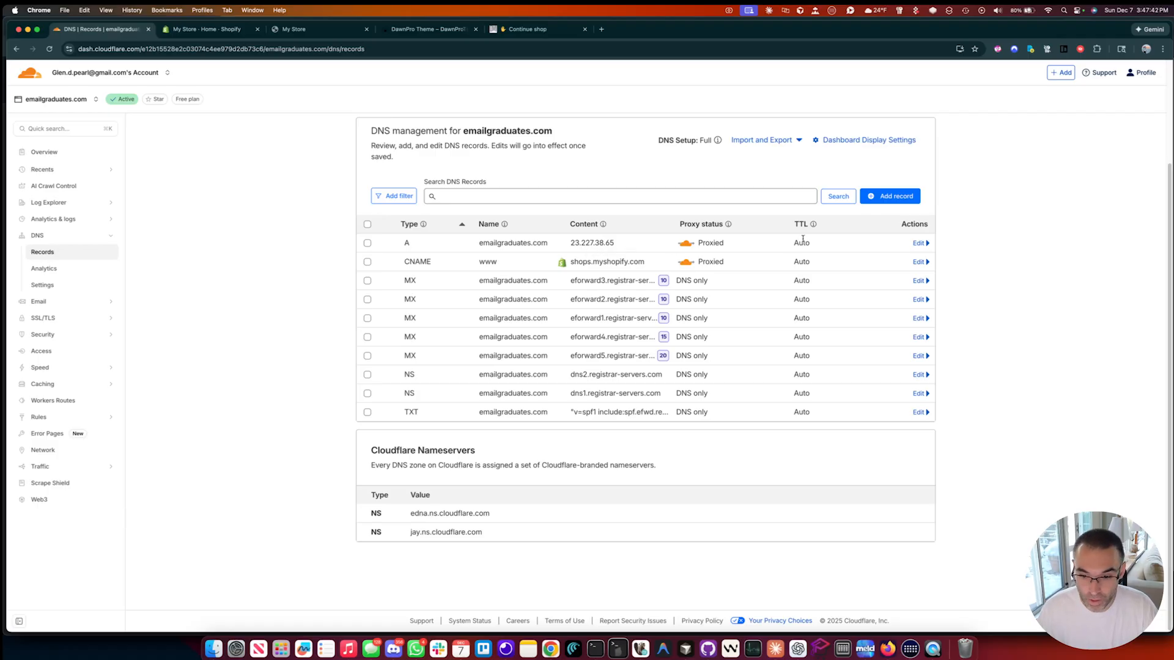
Step: Delete the A record for emailgraduates.com that points to 23.227.38.65
click(917, 244)
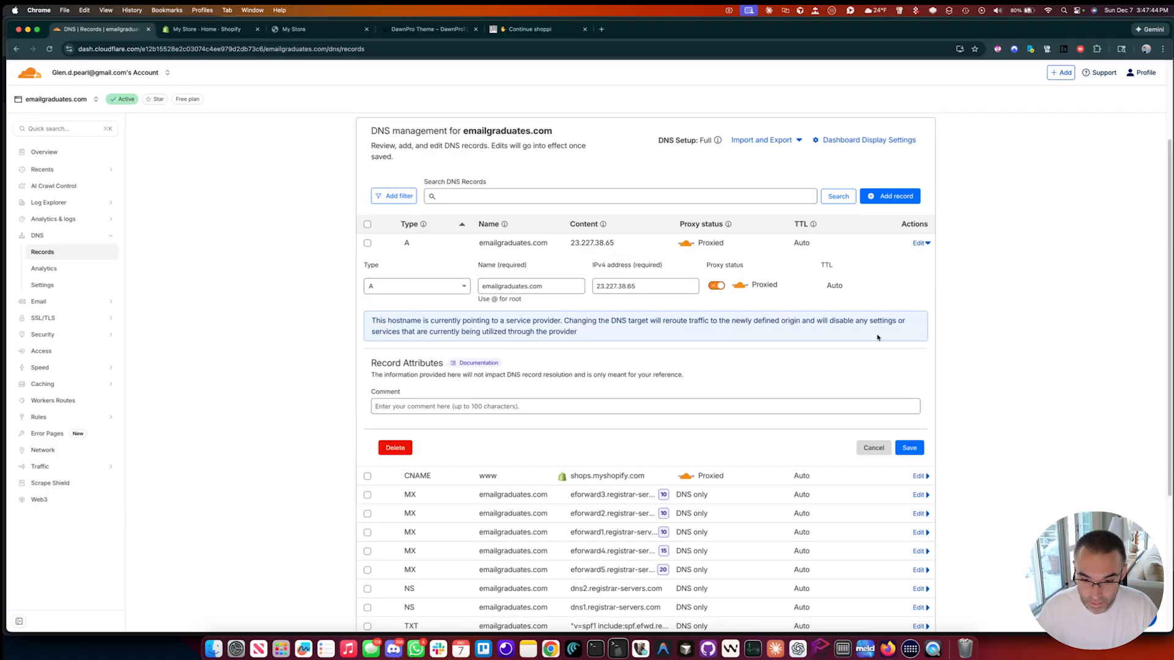
click(395, 448)
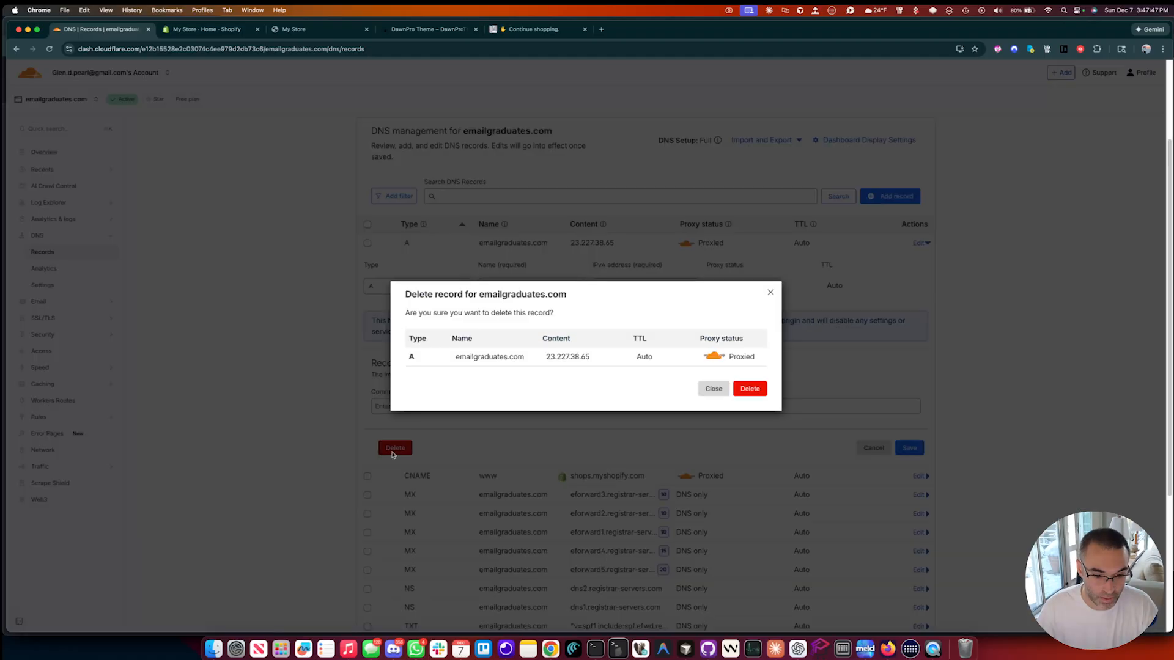
click(751, 388)
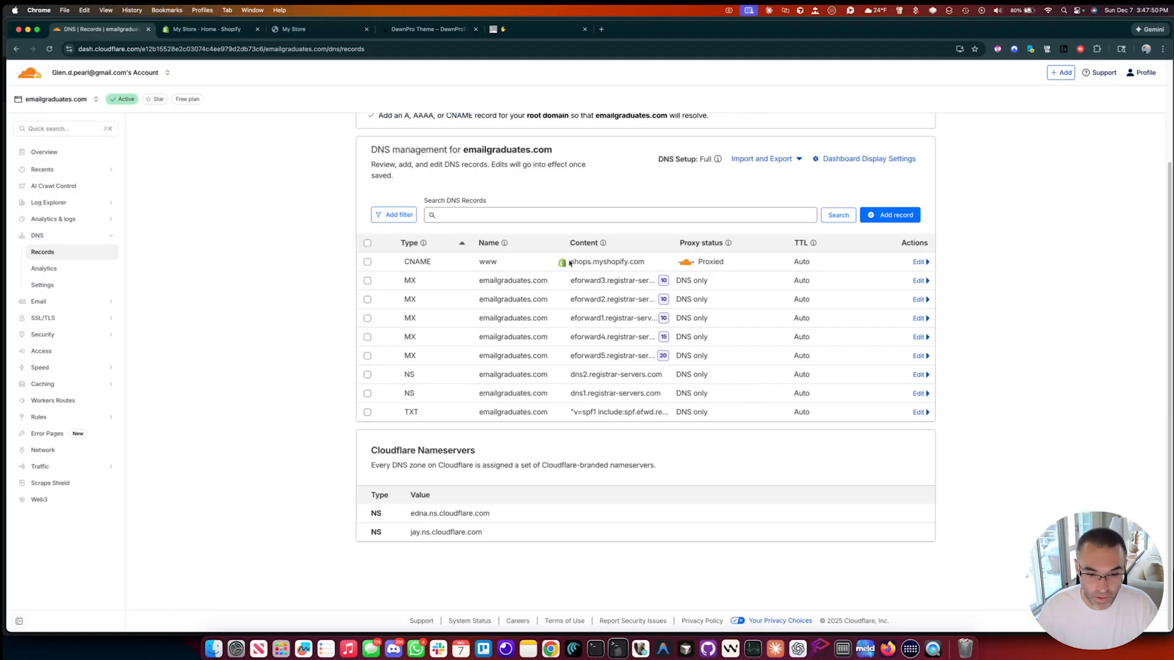
Step: Add a proxied CNAME record with name @ and target shops.myshopify.com, reusing the www record's target, and save it
drag(569, 263, 646, 263)
key(super+c)
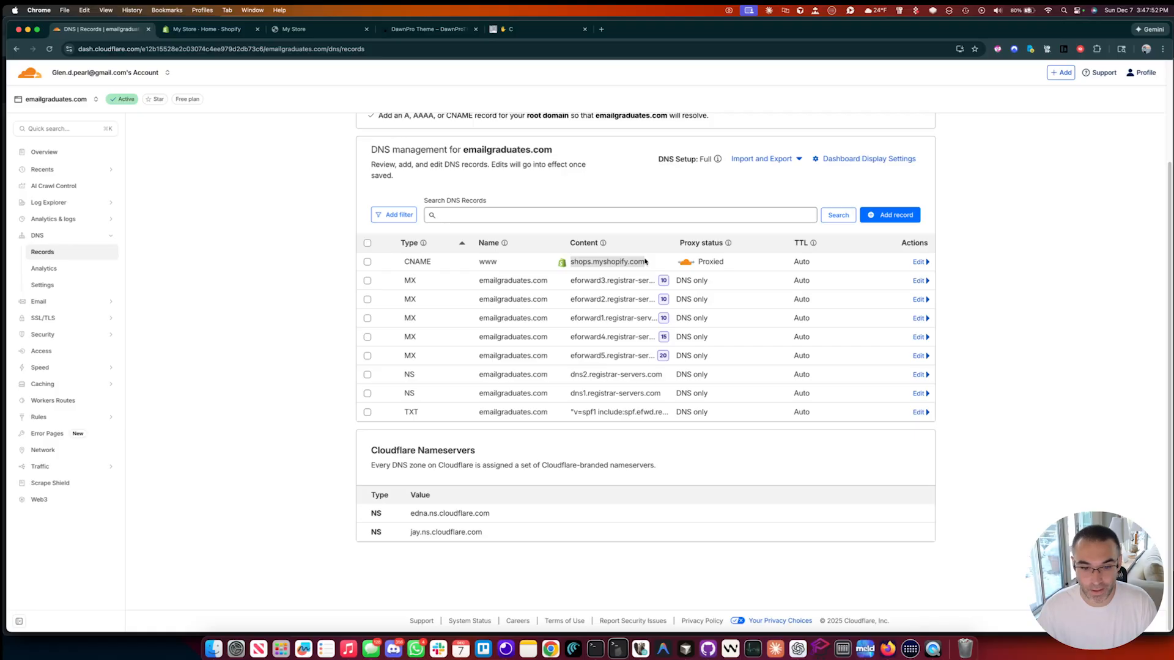
click(872, 215)
click(422, 285)
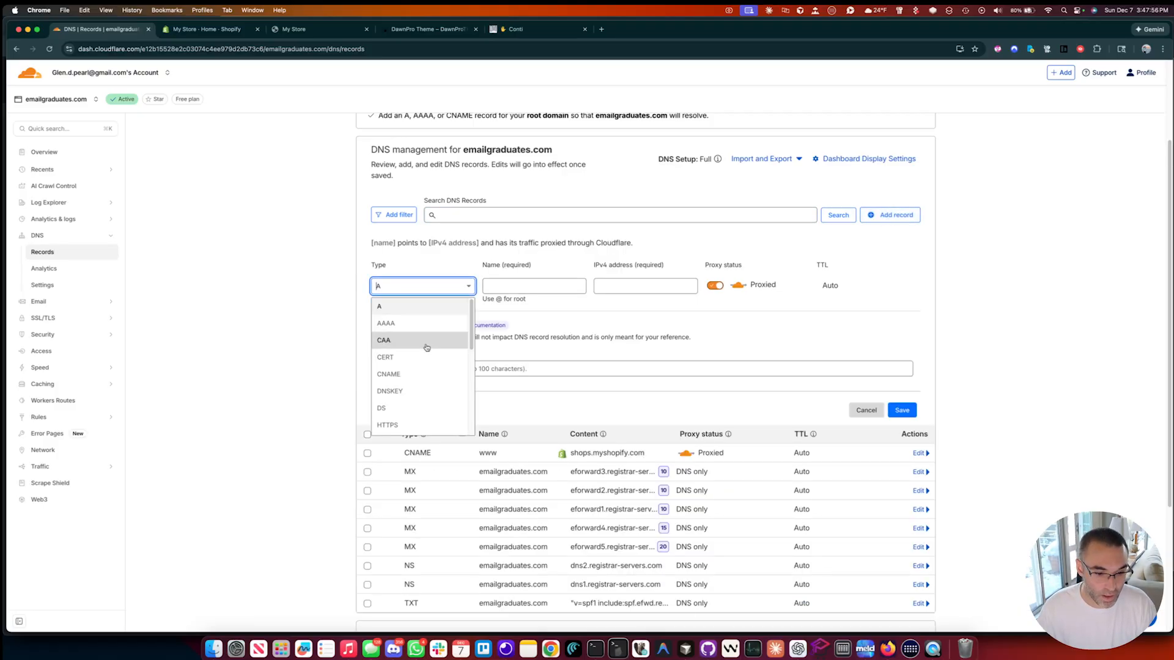
scroll(411, 375, up, 2)
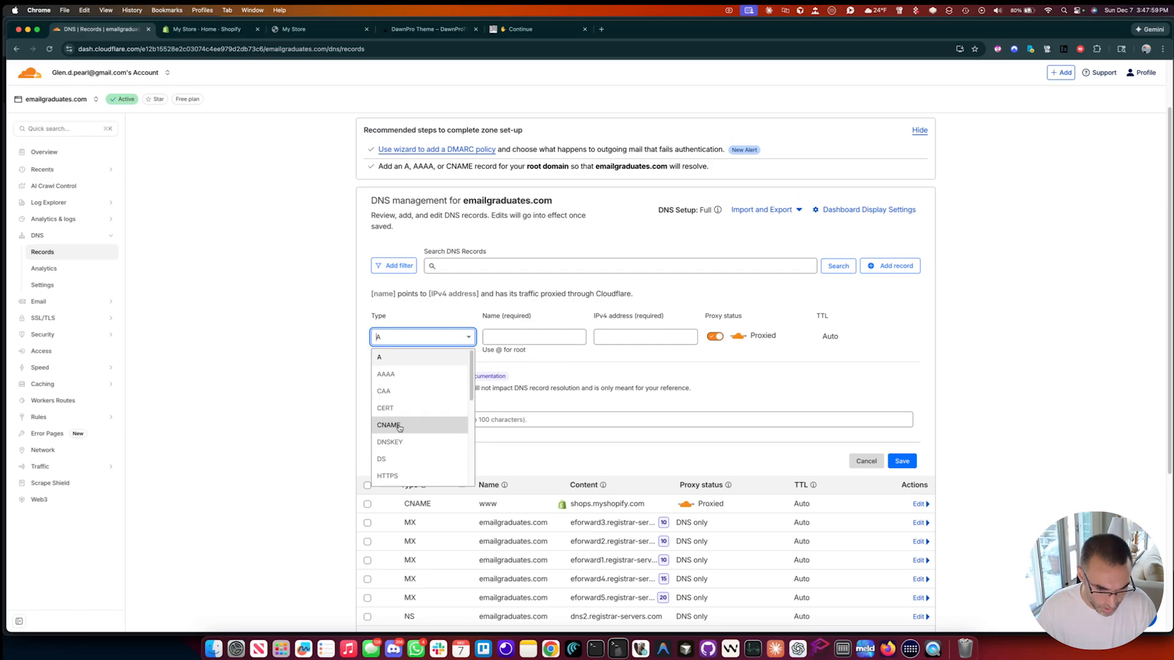
click(399, 426)
click(532, 338)
text(@)
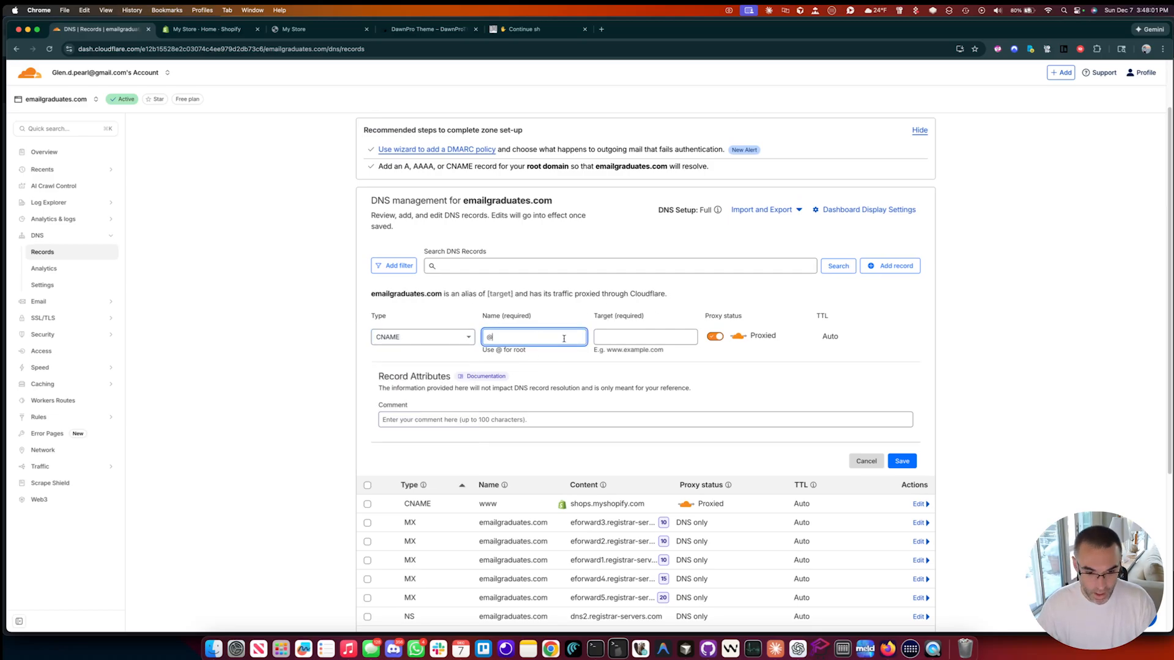
click(622, 334)
key(super+v)
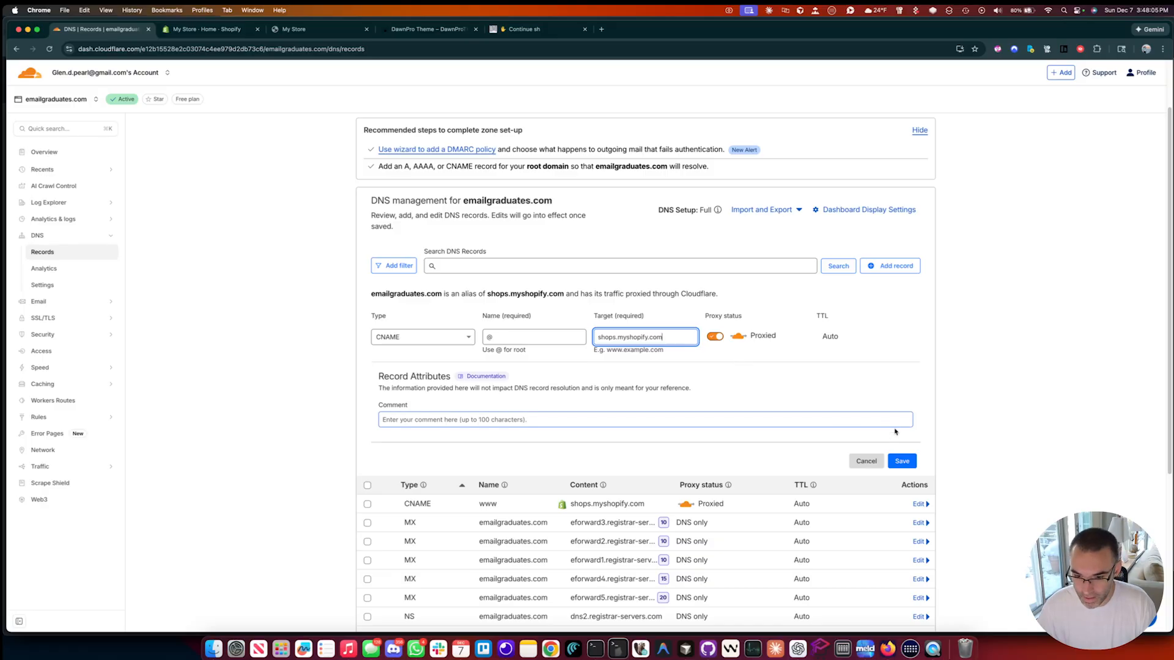
click(902, 462)
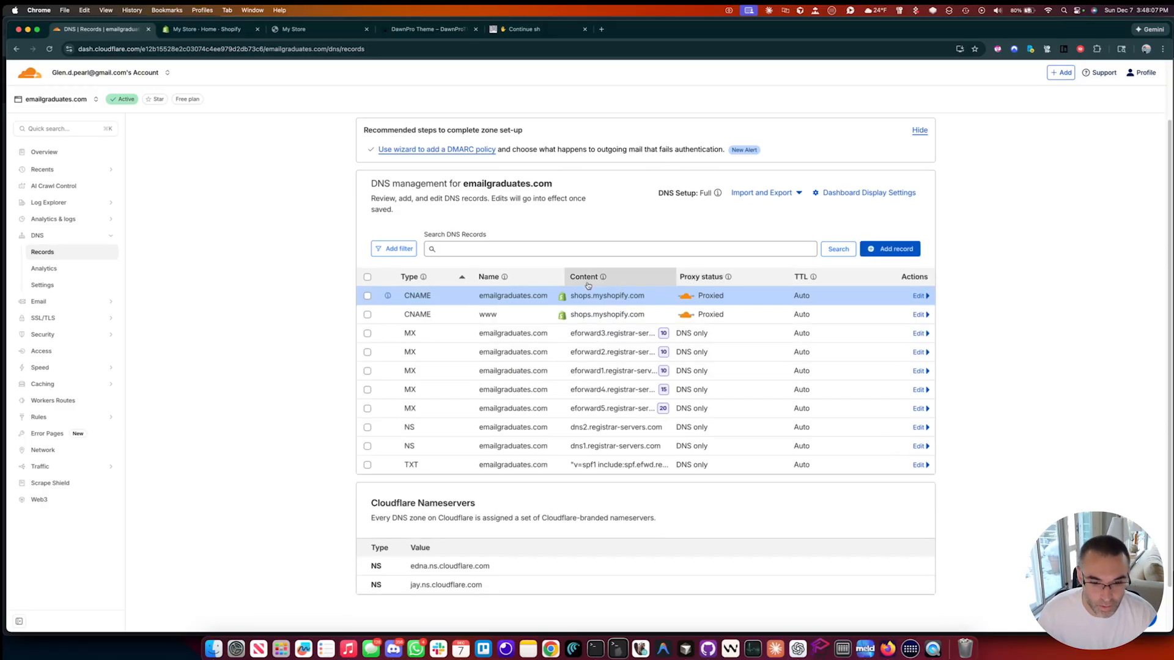
Step: Open the Co-operation Cloud documentation linked from the root CNAME record's Shopify target
mouse_move(563, 300)
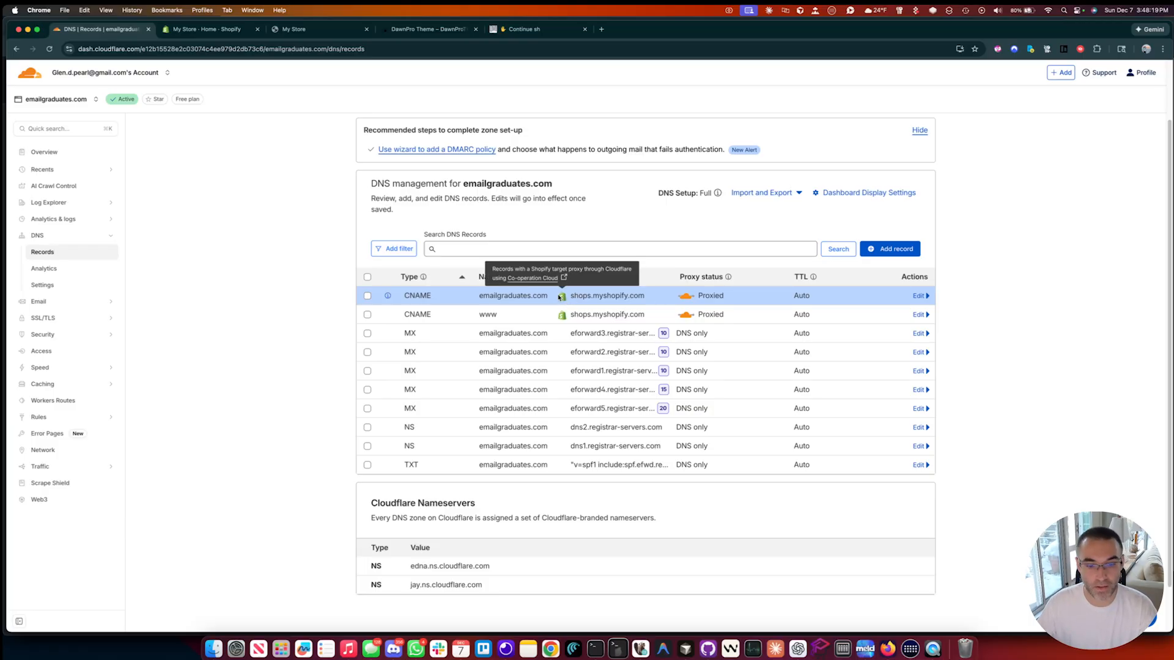
click(555, 281)
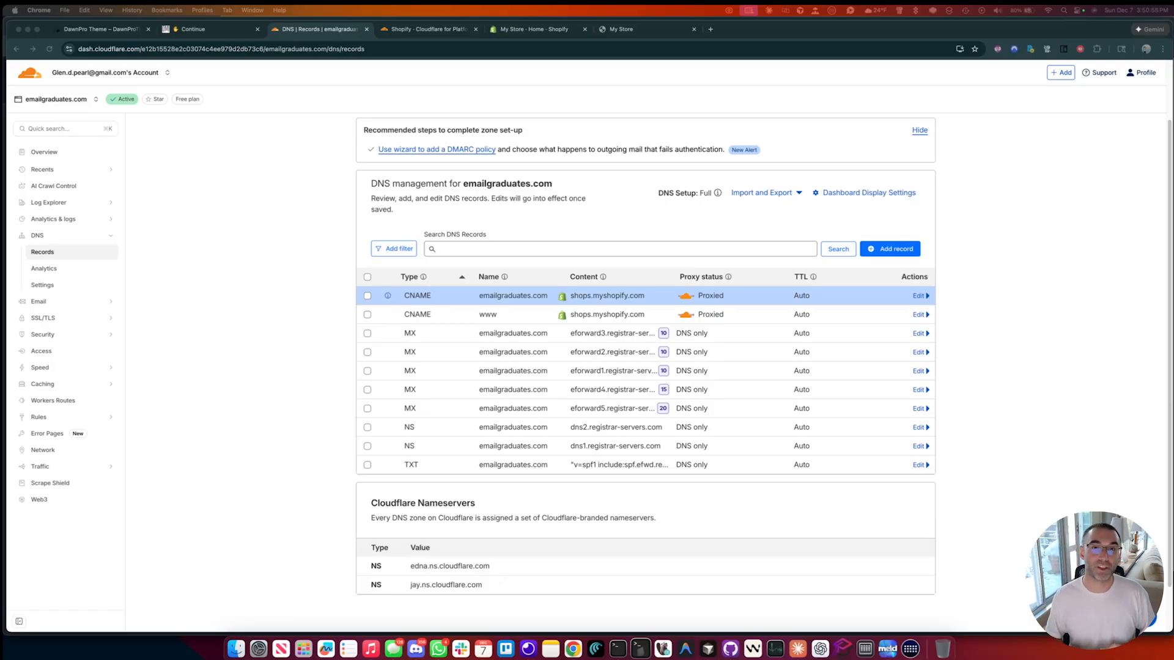
Step: Open Cloudflare's Speed settings for emailgraduates.com and review the site recommendations and which optimizations are enabled
click(173, 365)
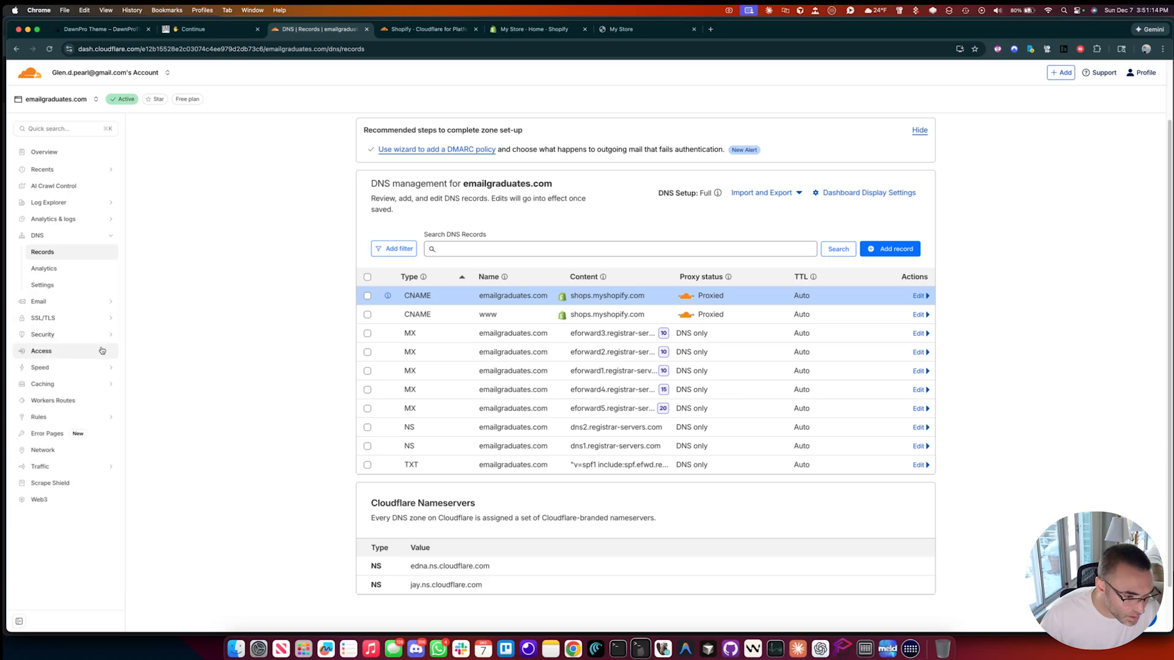
click(110, 370)
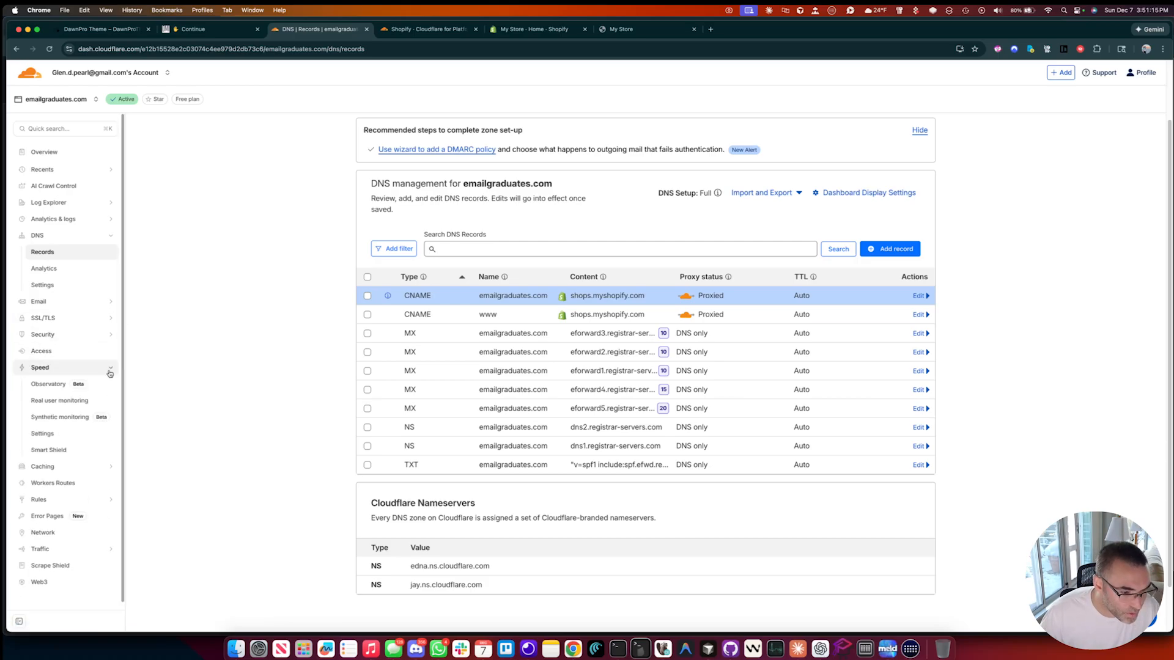
click(54, 437)
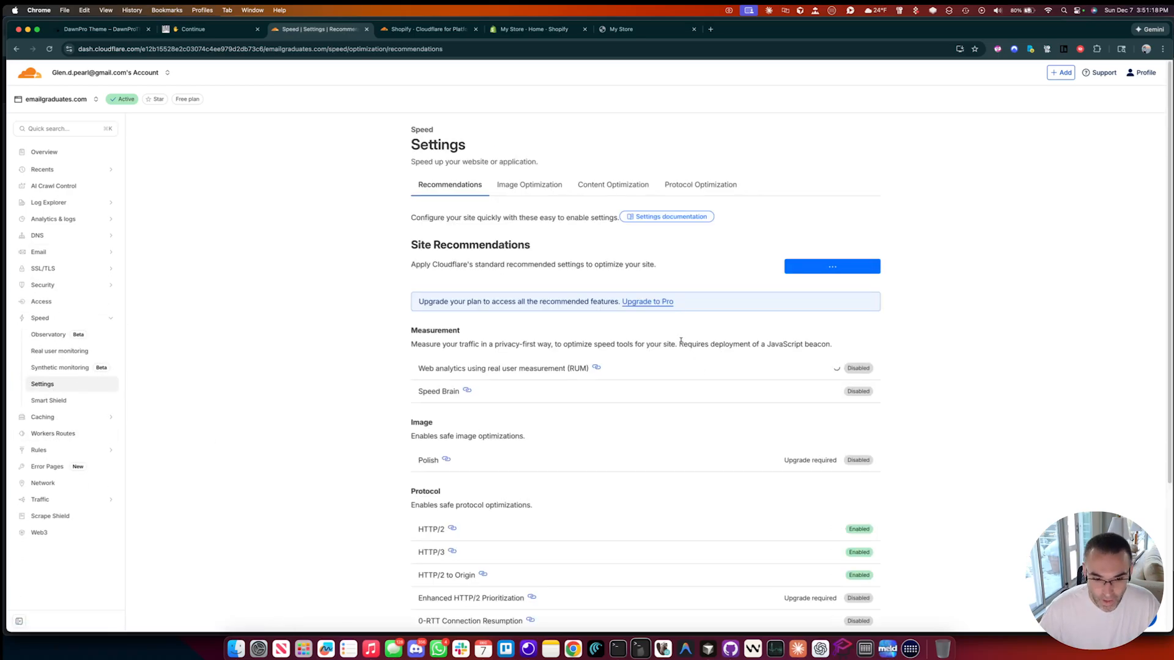
scroll(775, 369, down, 5)
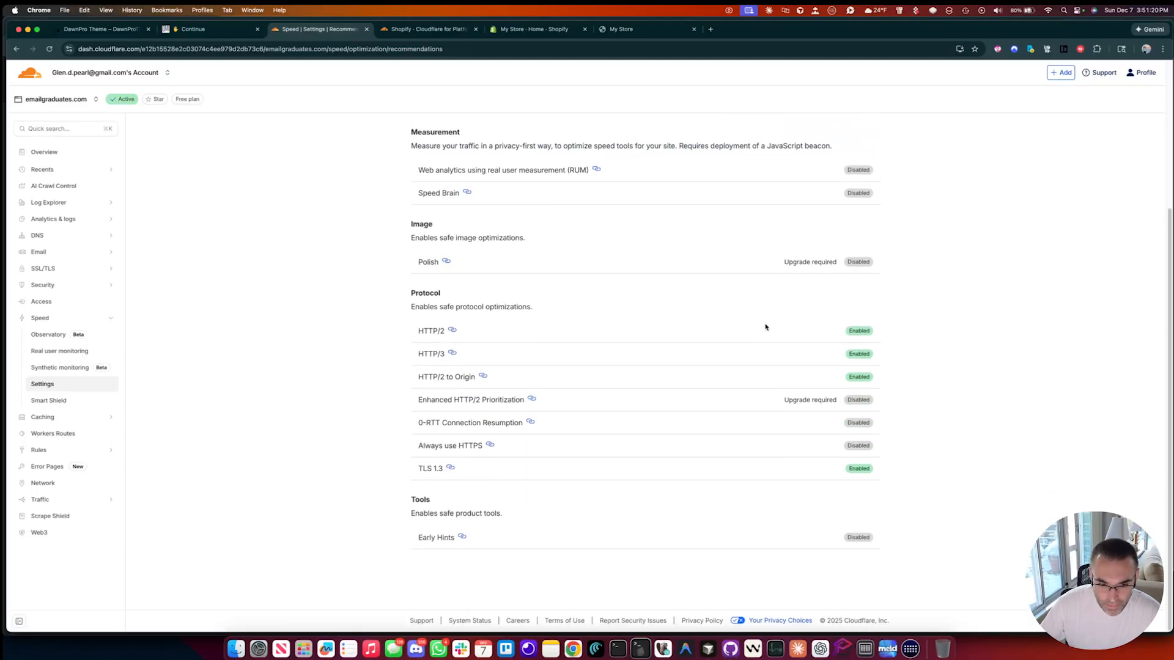
scroll(786, 361, up, 5)
scroll(757, 344, down, 1)
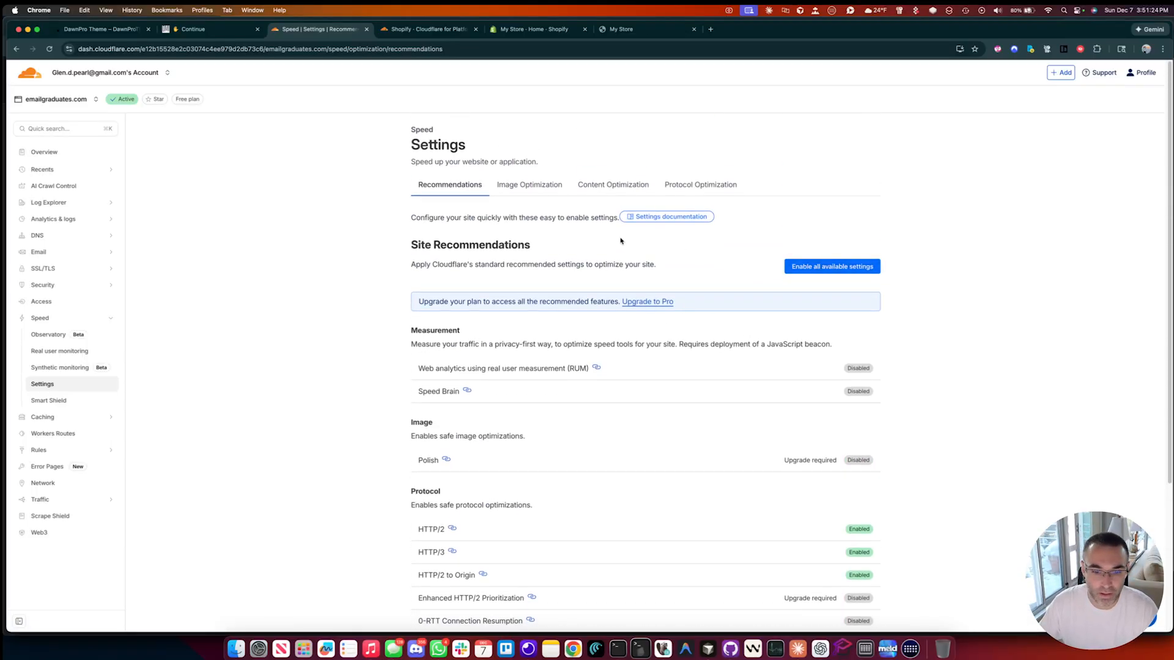
Step: Review the Image Optimization settings and the full list of Content Optimization settings for emailgraduates.com
click(529, 189)
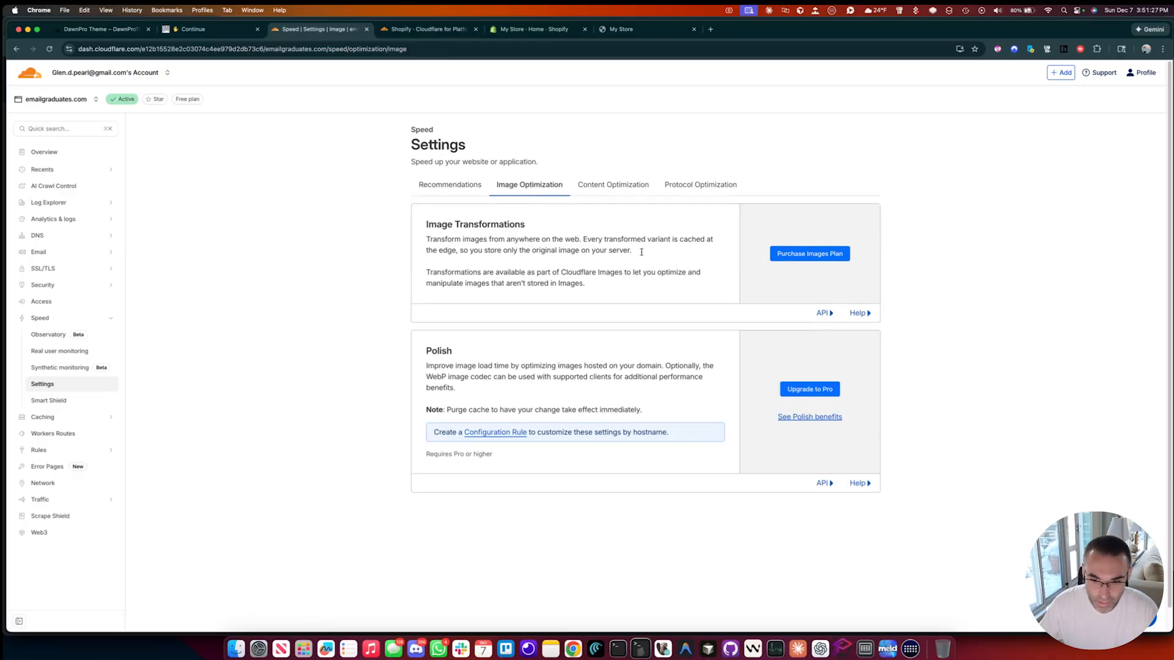
click(614, 185)
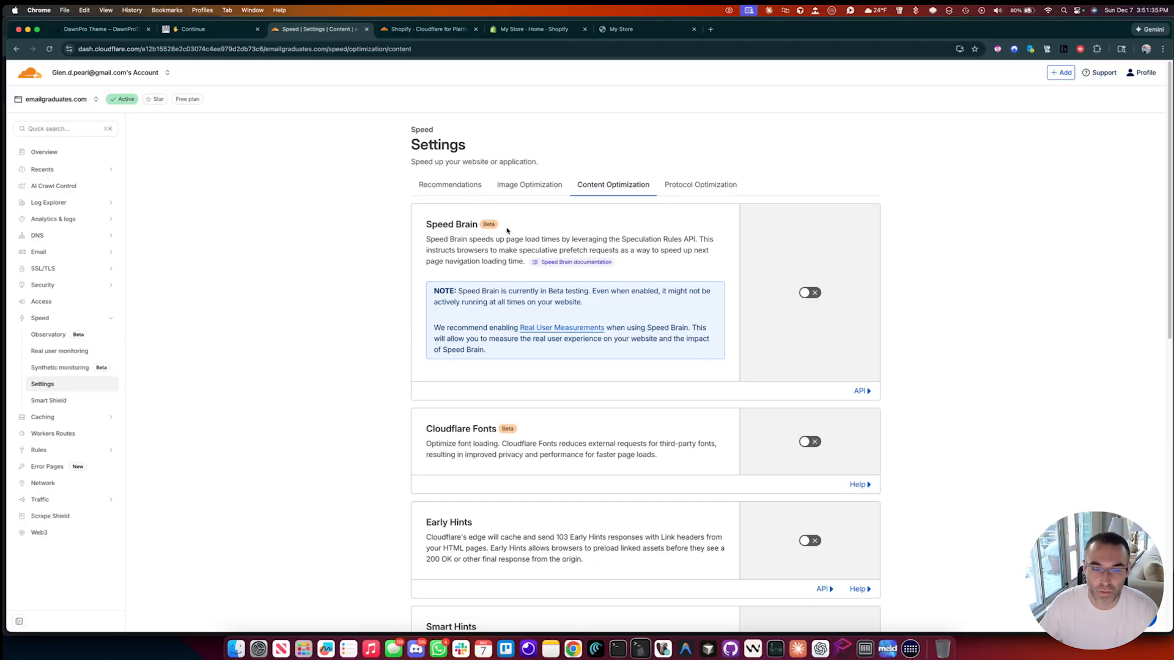
scroll(863, 313, down, 5)
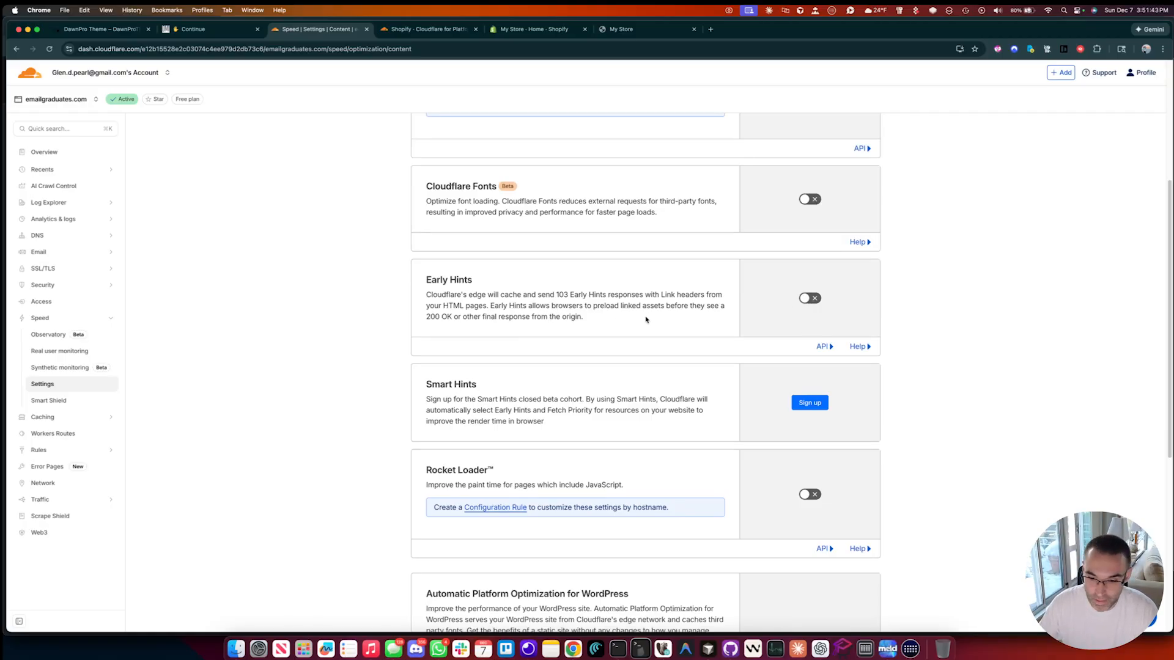
scroll(618, 345, down, 2)
scroll(618, 345, down, 5)
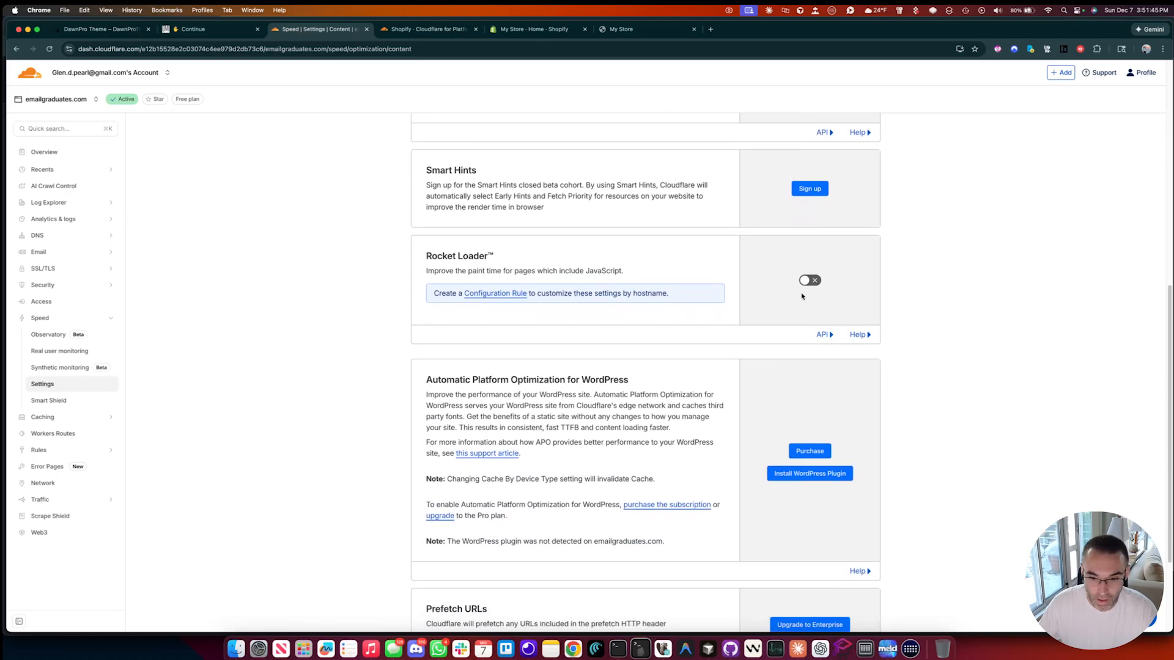
scroll(745, 283, down, 7)
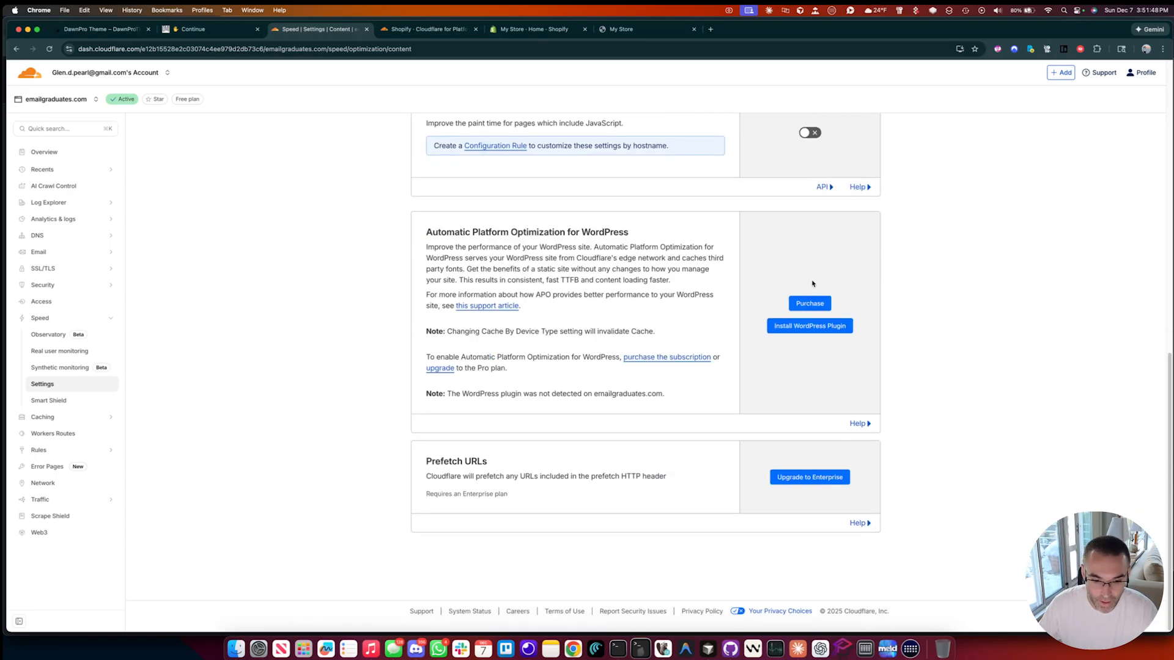
scroll(746, 305, up, 20)
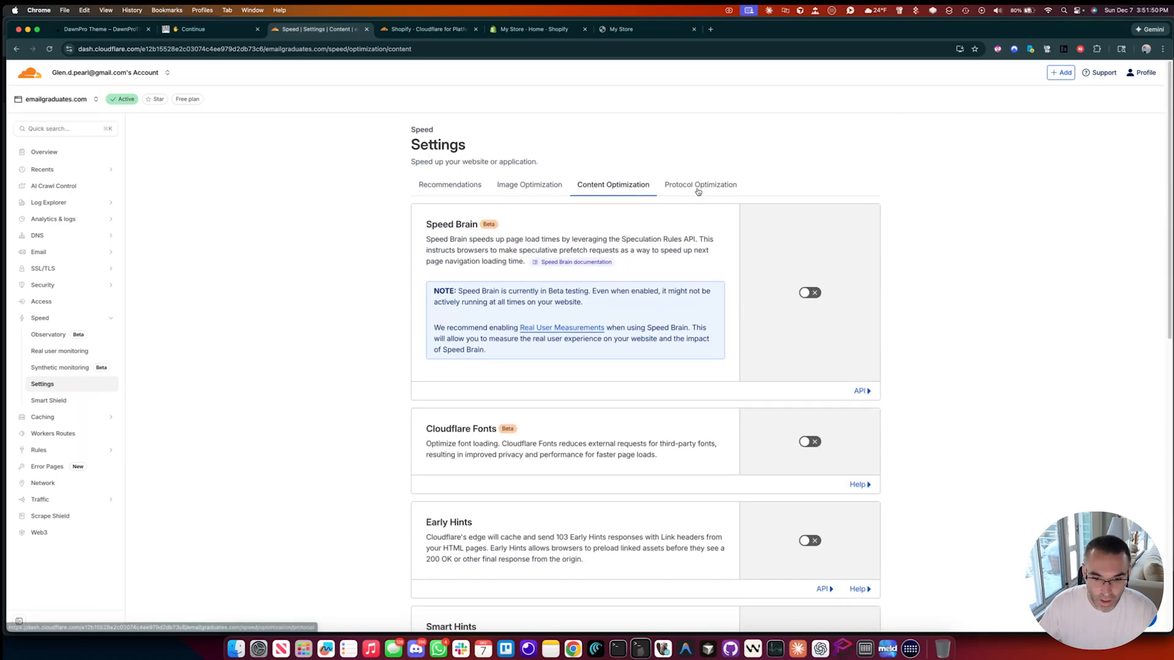
Step: Enable 0-RTT Connection Resumption in the Protocol Optimization settings and check the other protocol options
click(700, 192)
scroll(590, 309, down, 5)
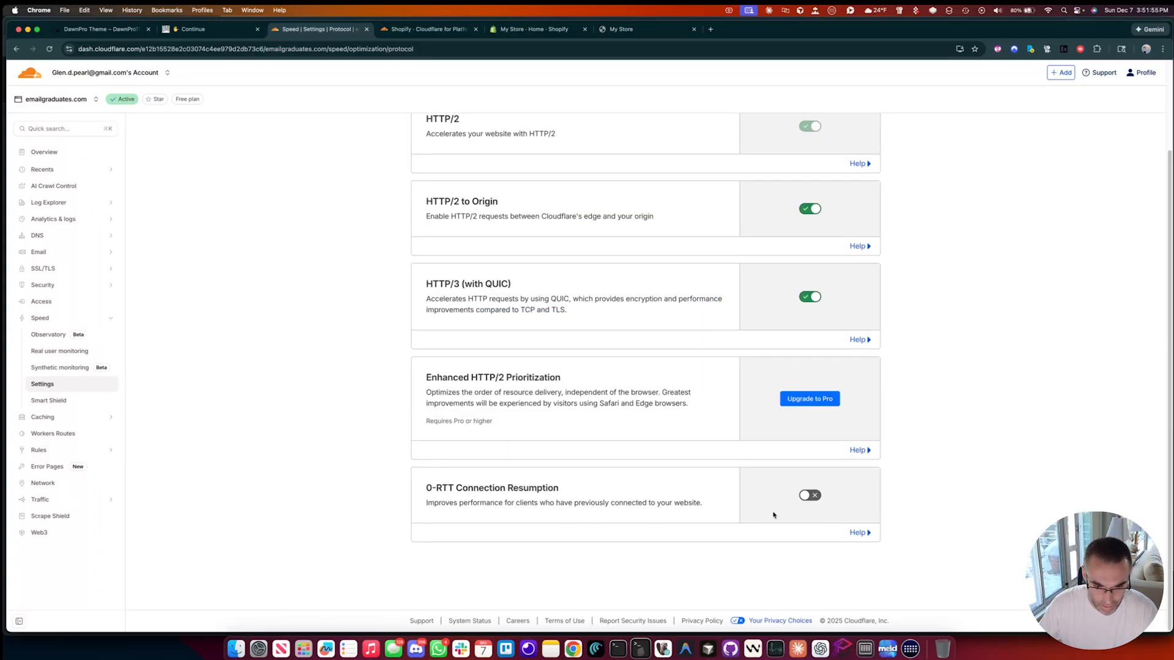
click(804, 496)
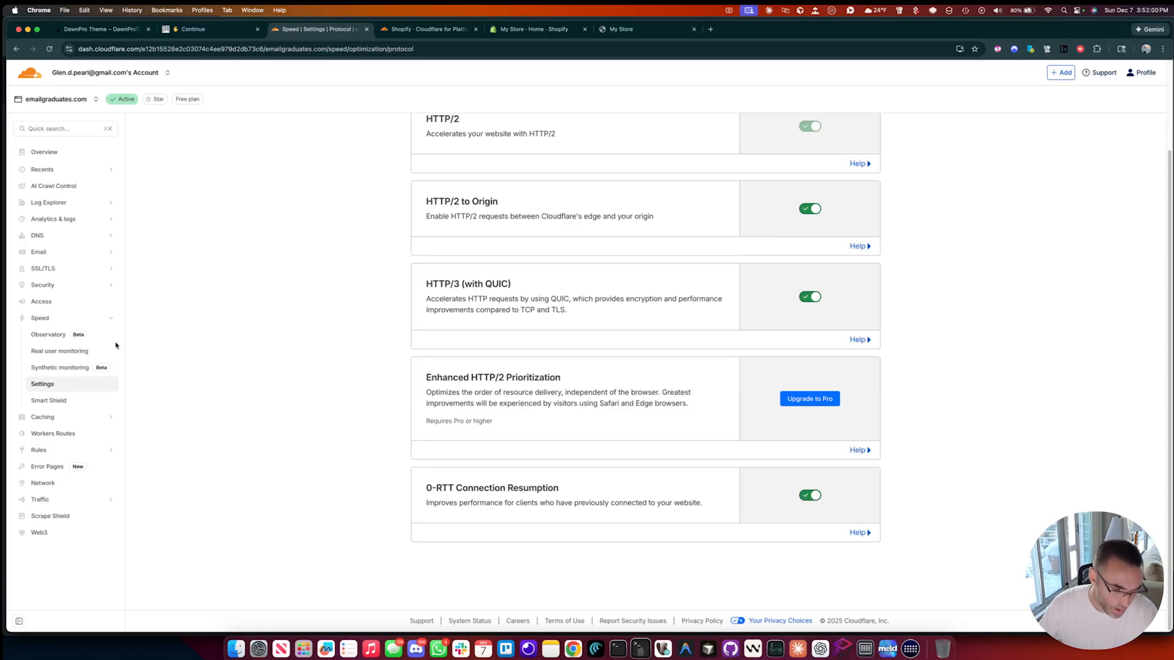
scroll(775, 294, up, 3)
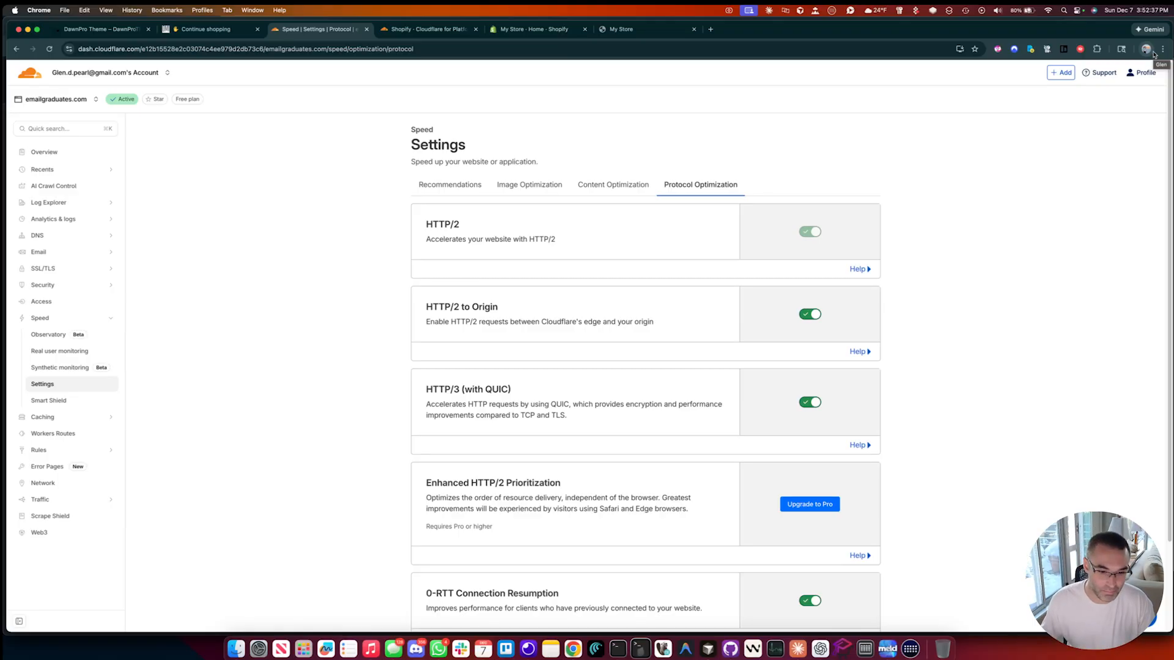
scroll(765, 254, down, 3)
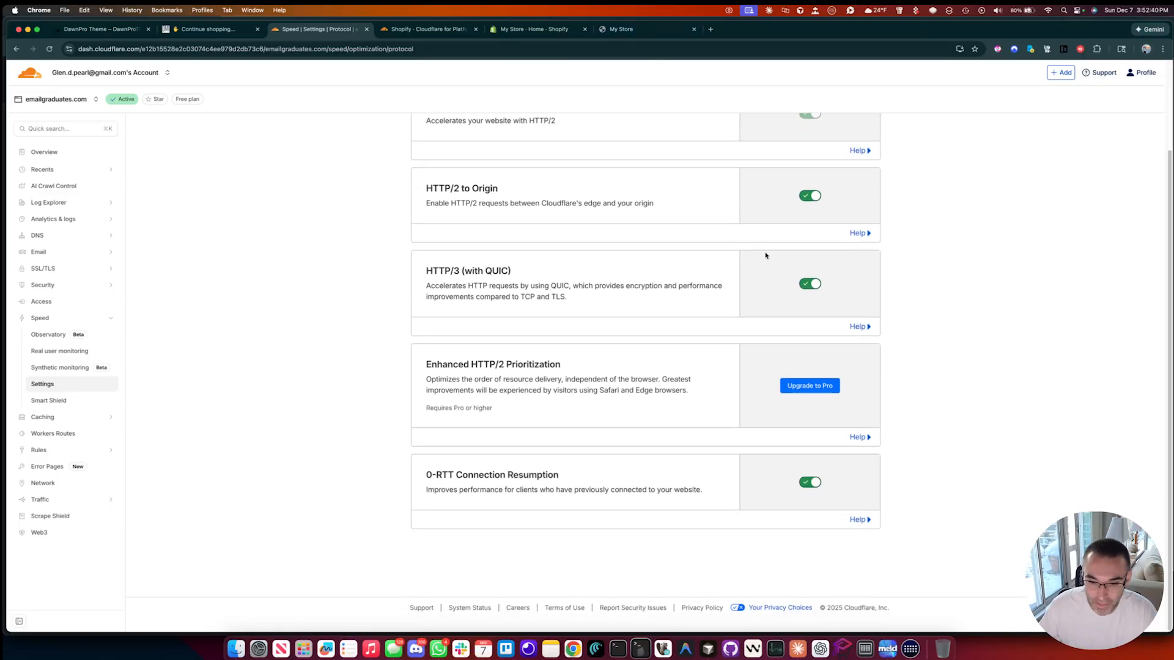
scroll(597, 423, up, 3)
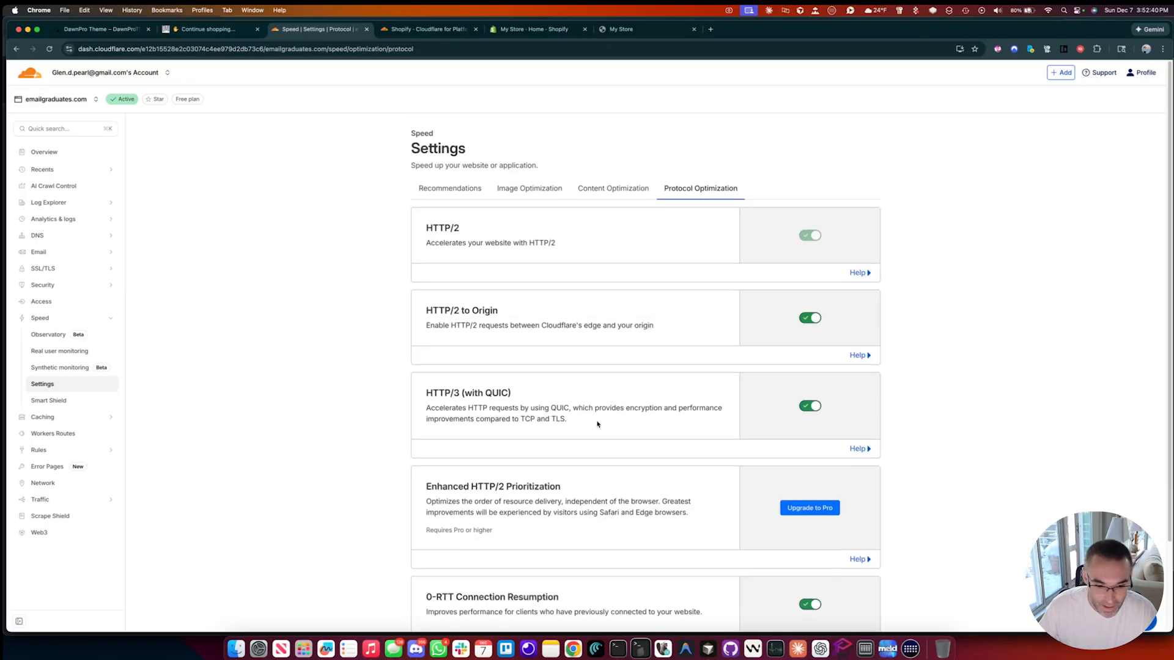
Step: Return to the Content Optimization settings and examine the Speed Brain, Cloudflare Fonts, Early Hints, Smart Hints and Rocket Loader options
click(47, 423)
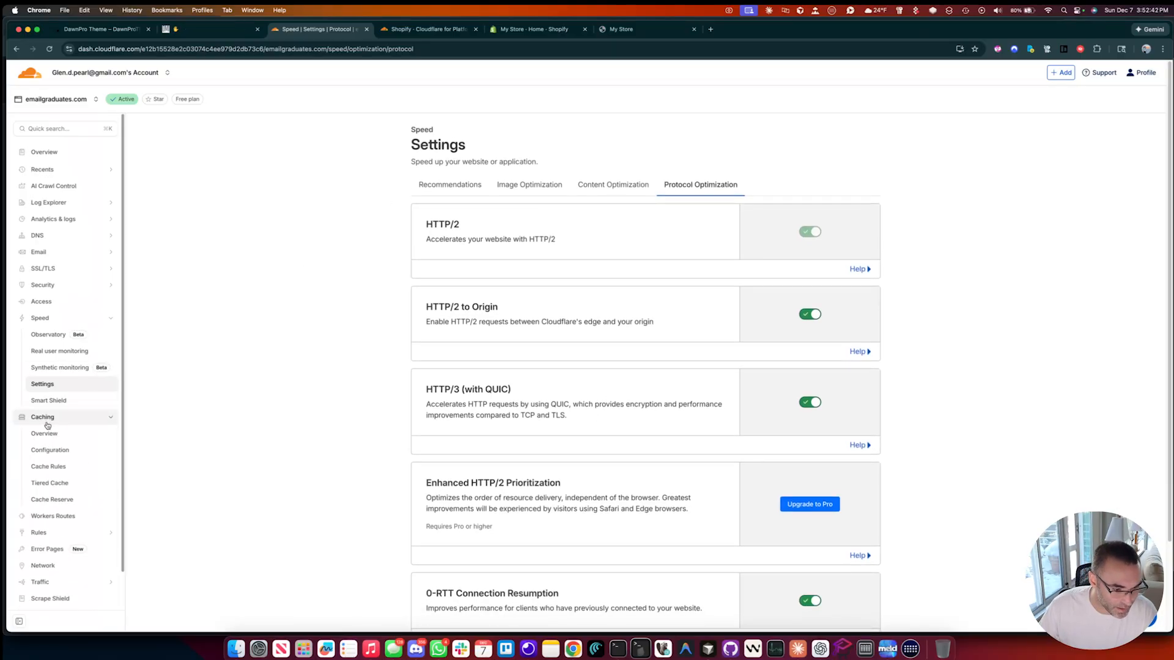
click(630, 187)
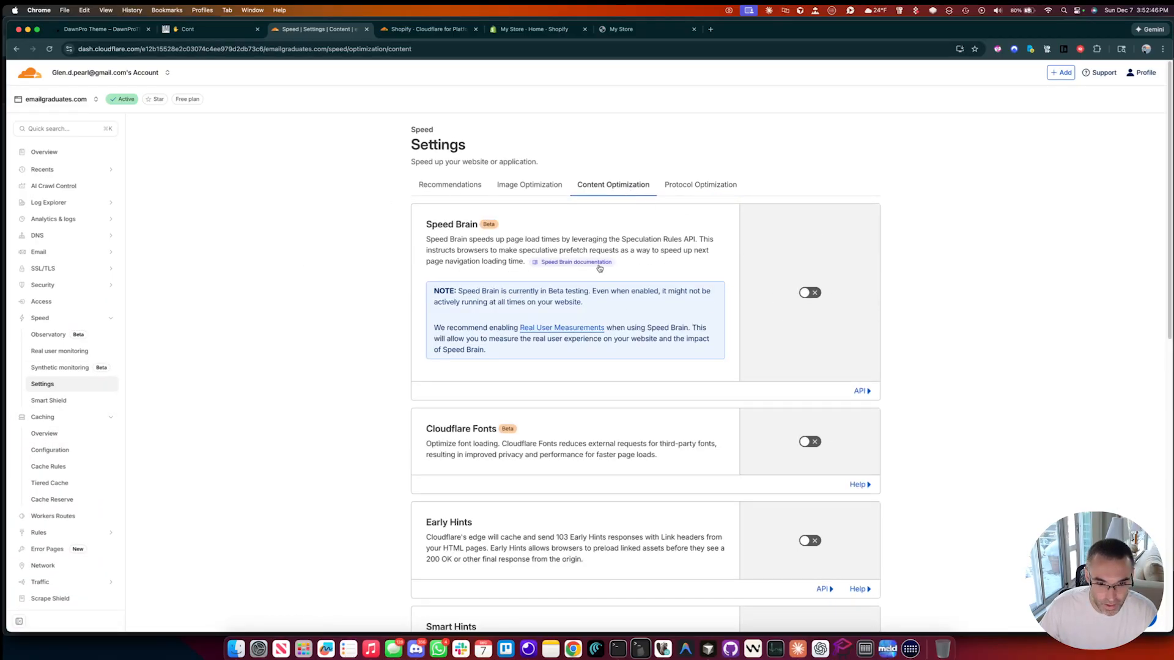
scroll(650, 273, down, 5)
scroll(874, 243, up, 5)
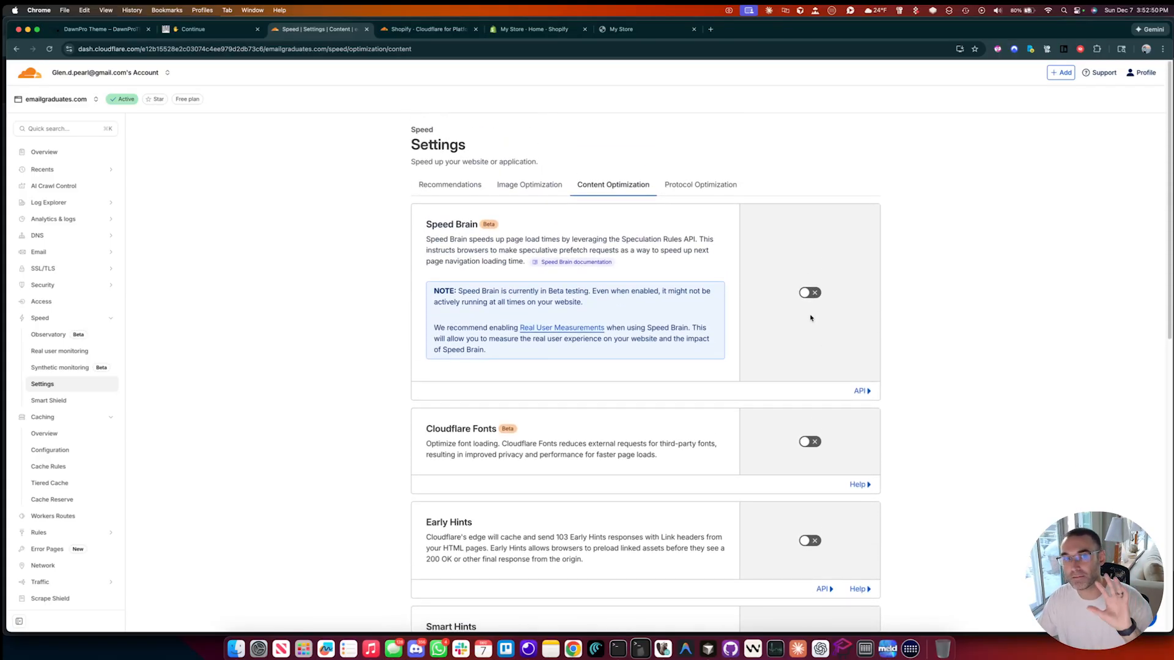
scroll(794, 320, down, 1)
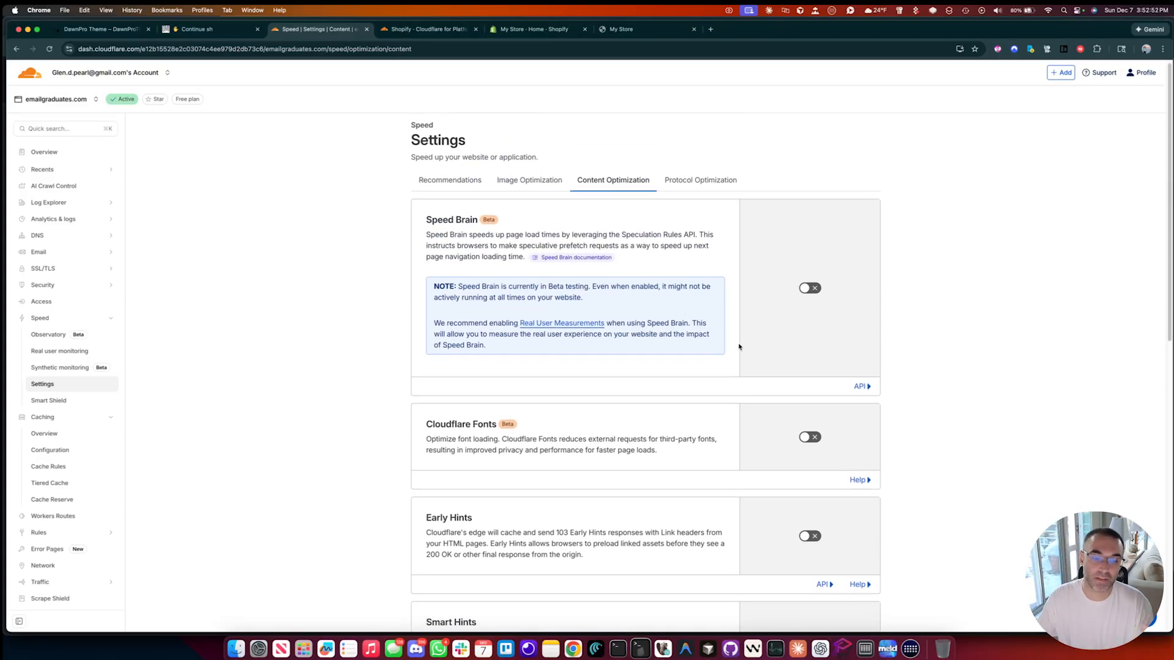
scroll(771, 331, down, 3)
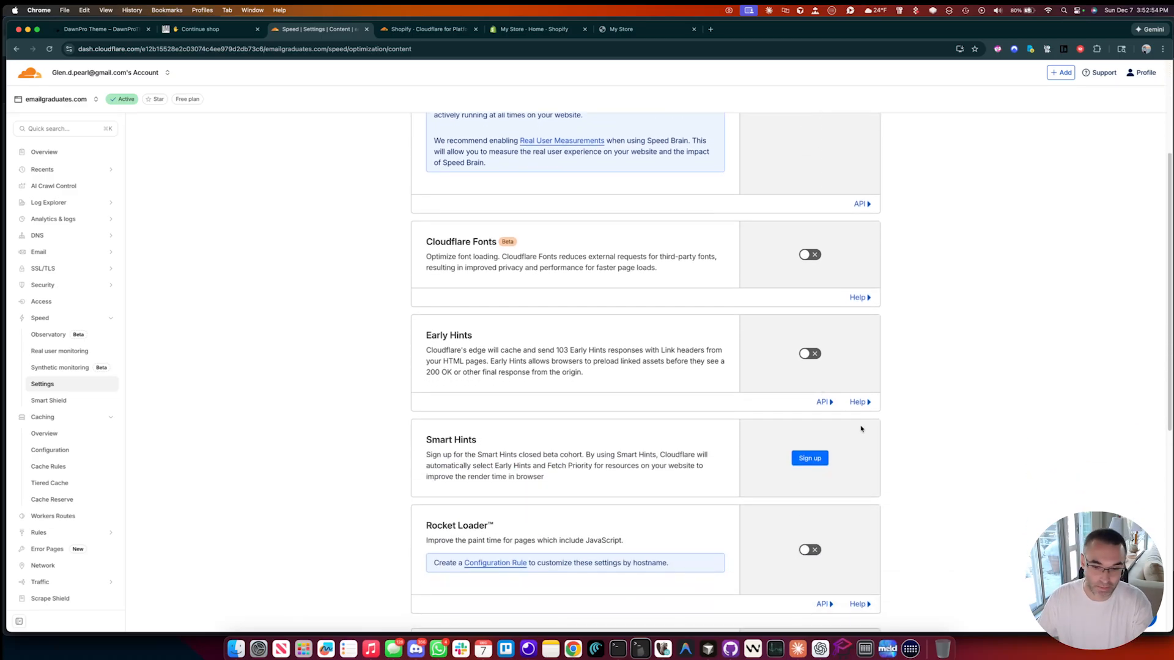
scroll(778, 361, up, 3)
scroll(807, 349, down, 4)
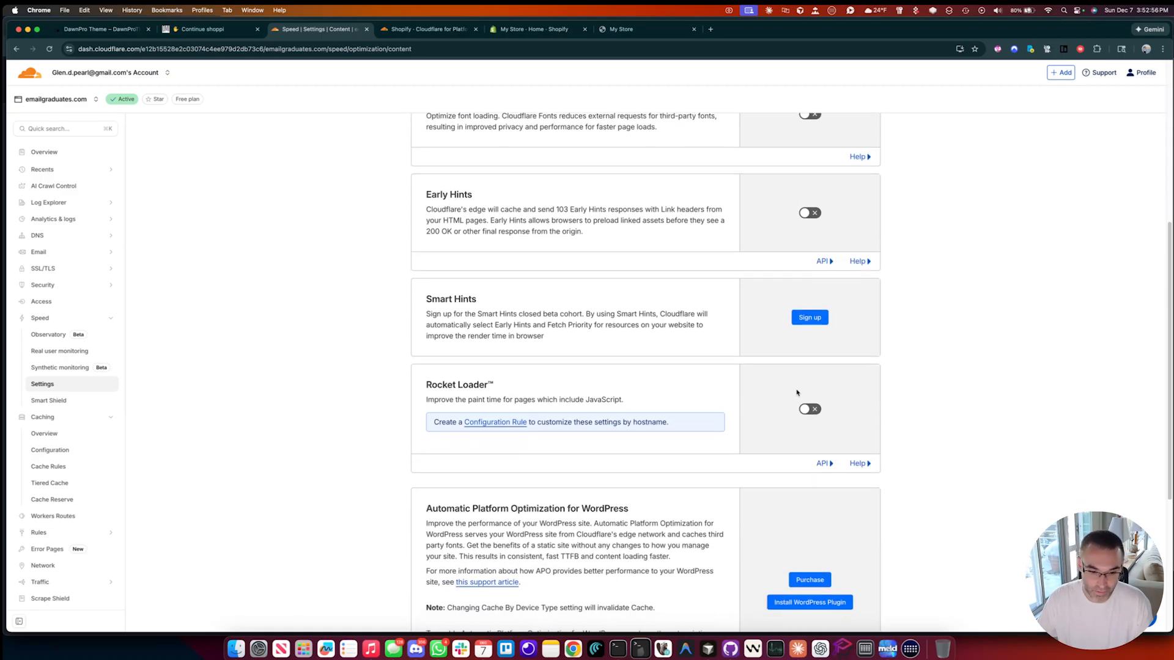
scroll(799, 393, up, 2)
scroll(810, 434, down, 1)
scroll(795, 446, up, 5)
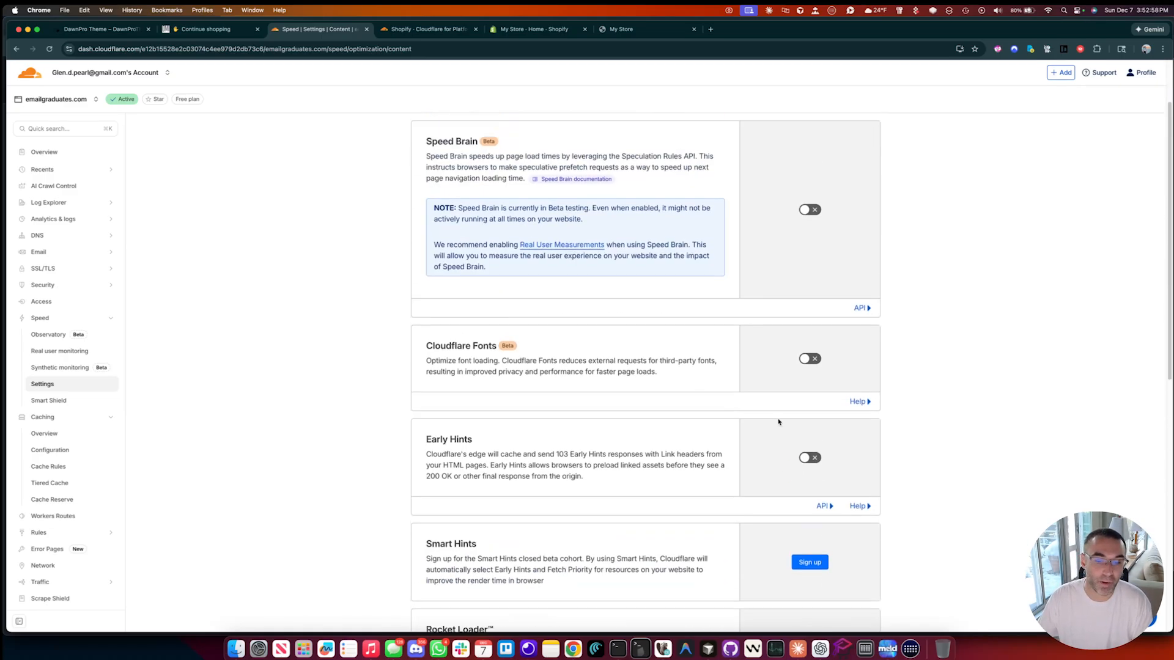
scroll(755, 318, down, 3)
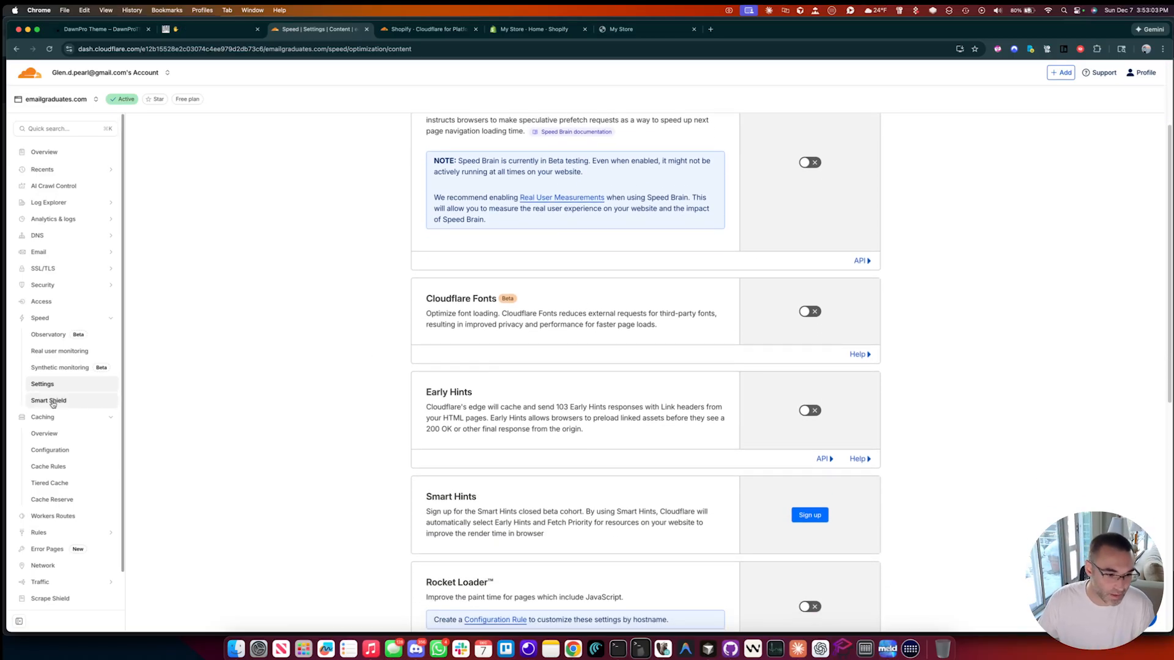
Step: Open the Caching Configuration for emailgraduates.com and purge all cached files
click(50, 450)
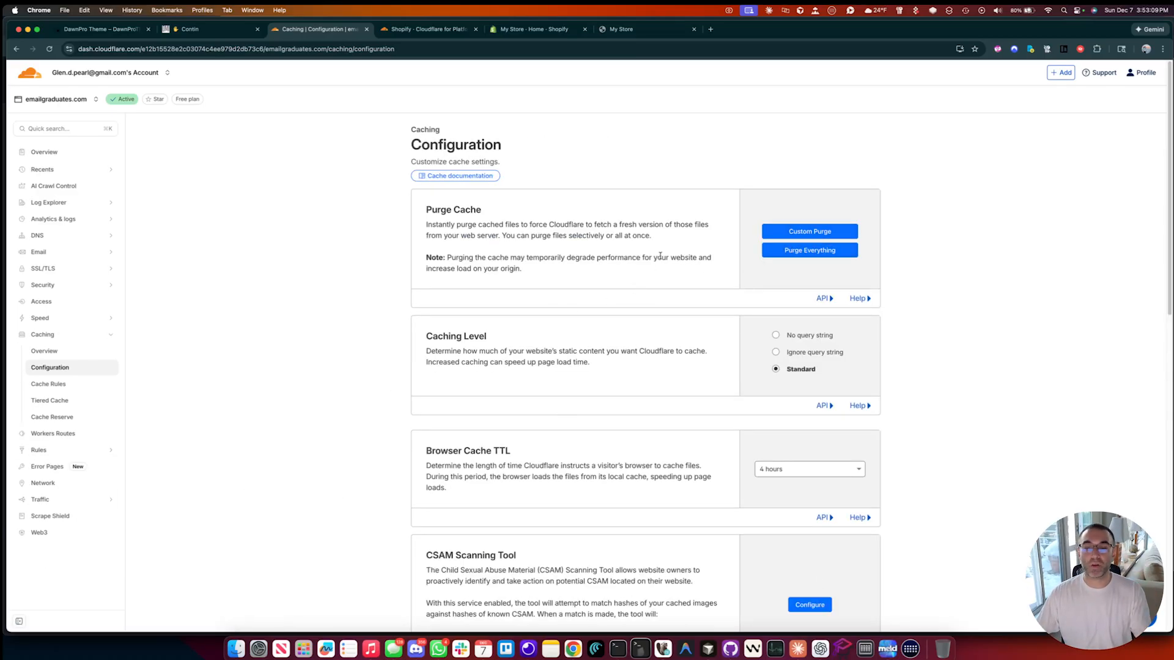
click(811, 252)
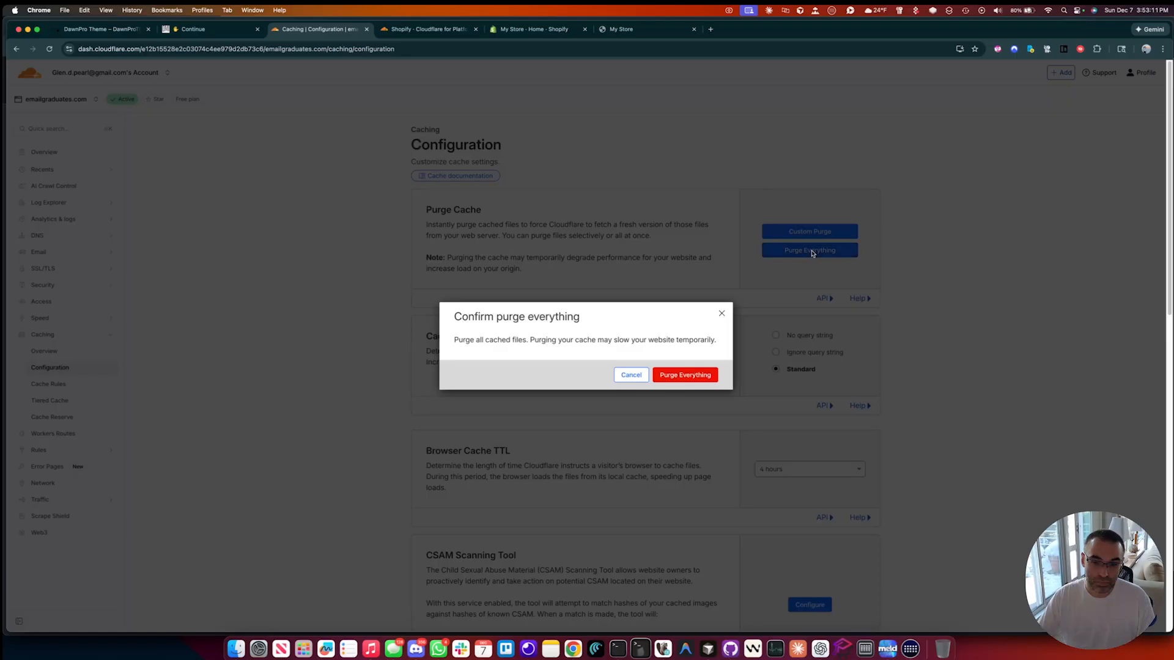
click(702, 375)
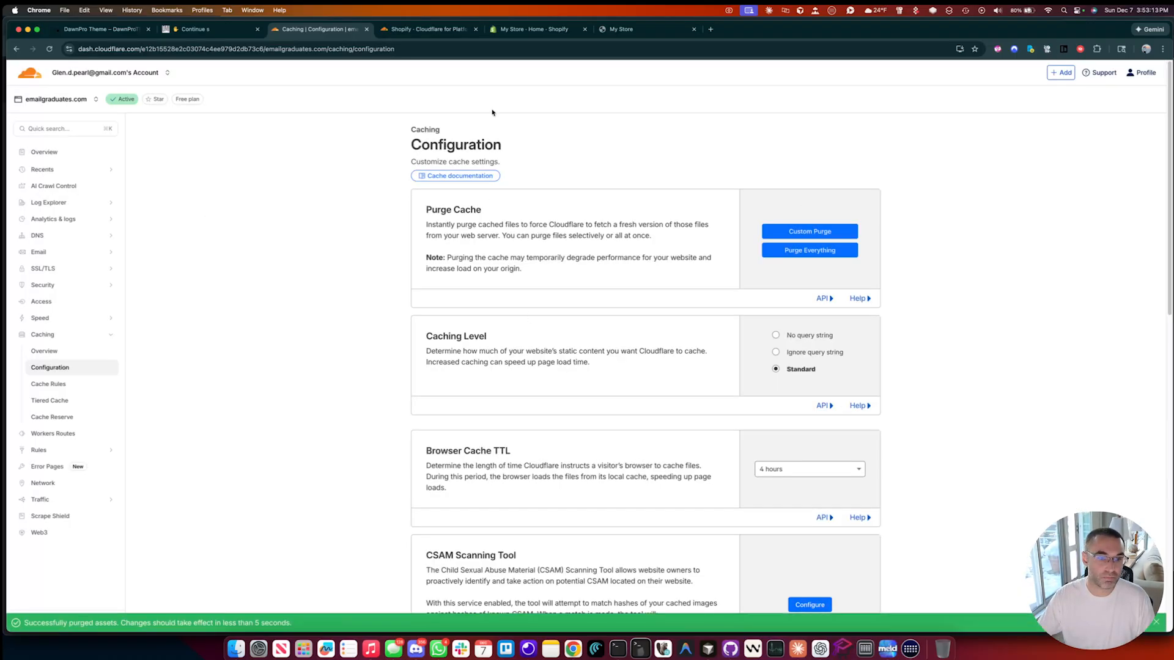
Step: Examine the durations offered for Browser Cache TTL and leave the list without choosing another one
scroll(794, 342, down, 3)
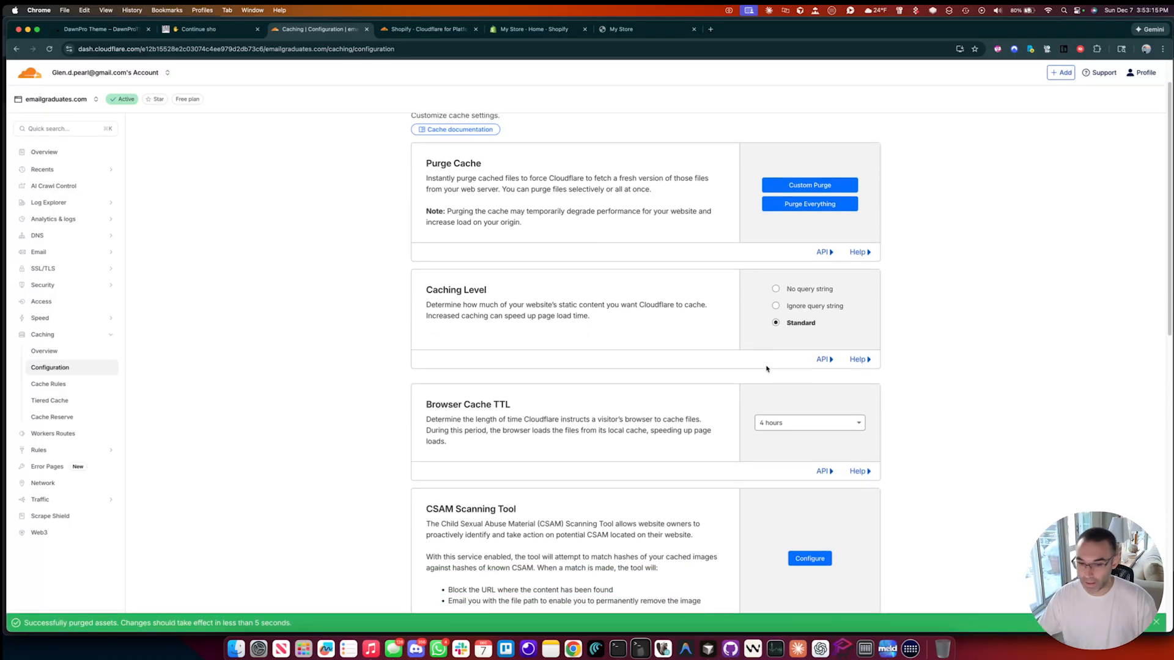
click(766, 290)
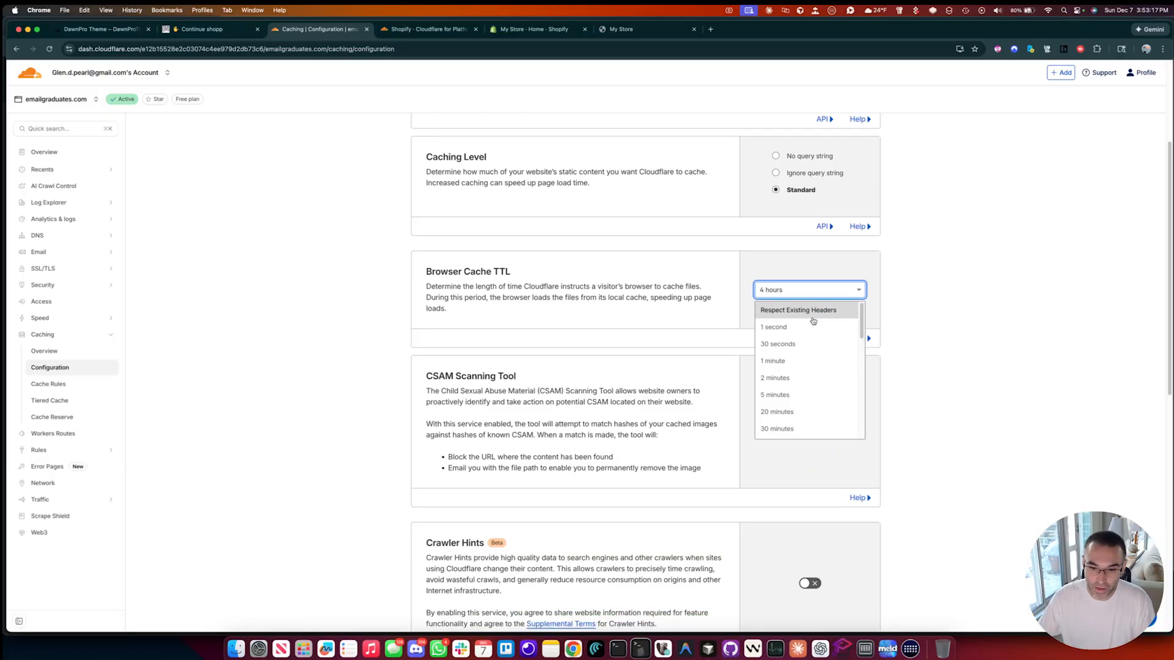
scroll(901, 350, up, 1)
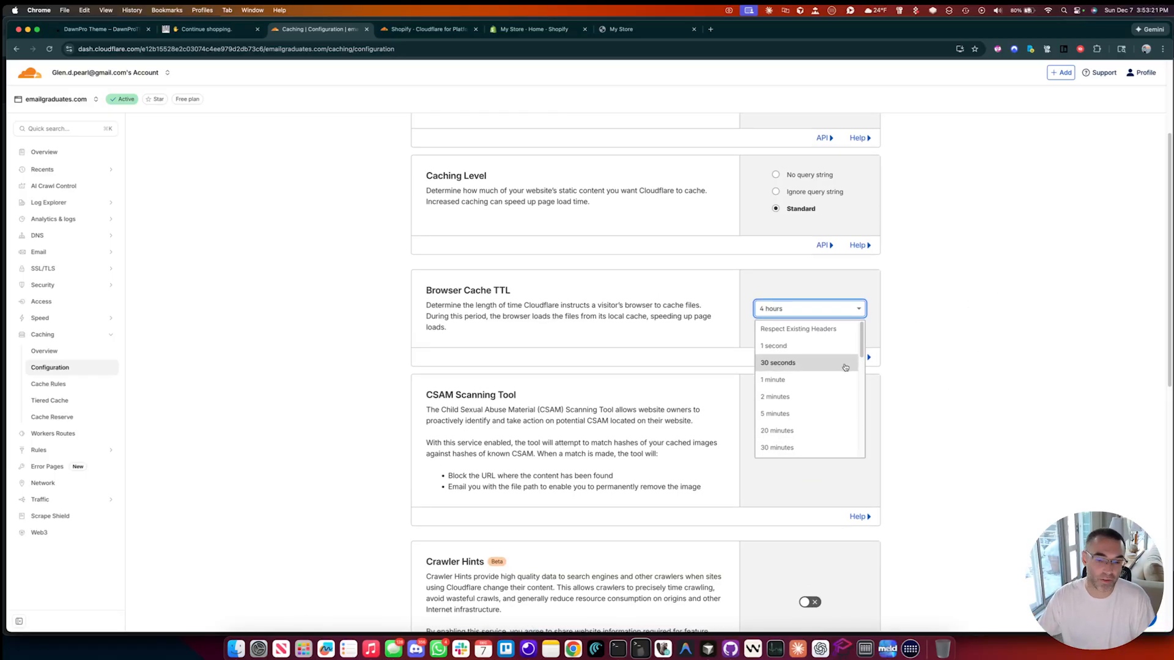
click(946, 352)
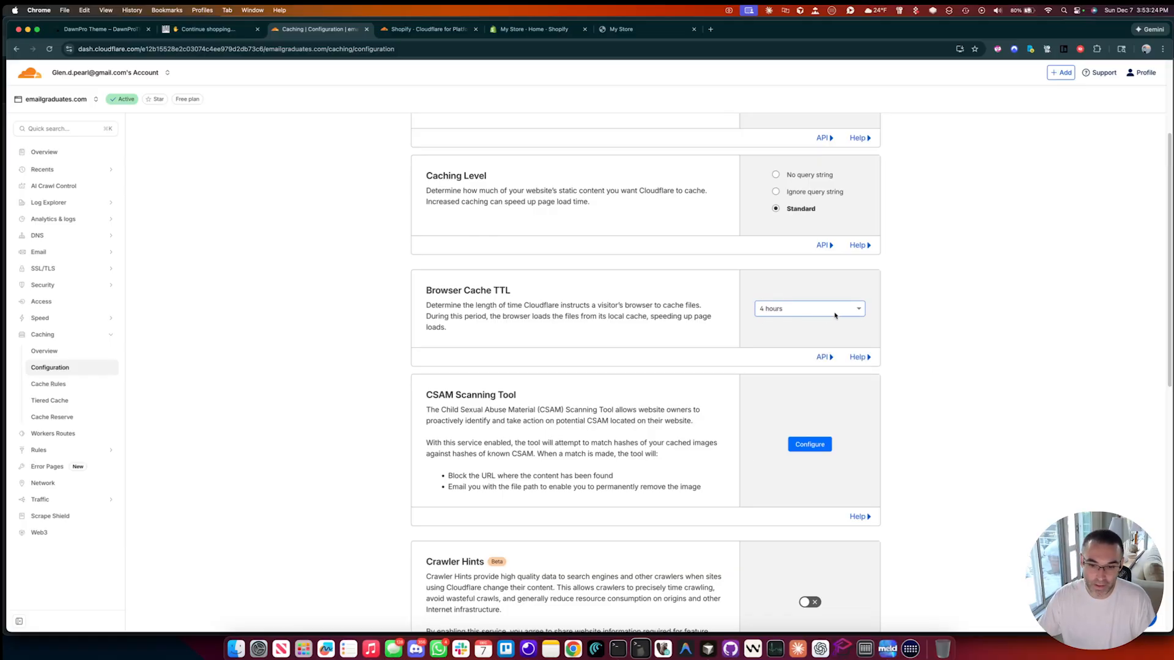
Step: Enable Always Online in the Caching Configuration and look over the Crawler Hints and Development Mode options
scroll(794, 325, down, 6)
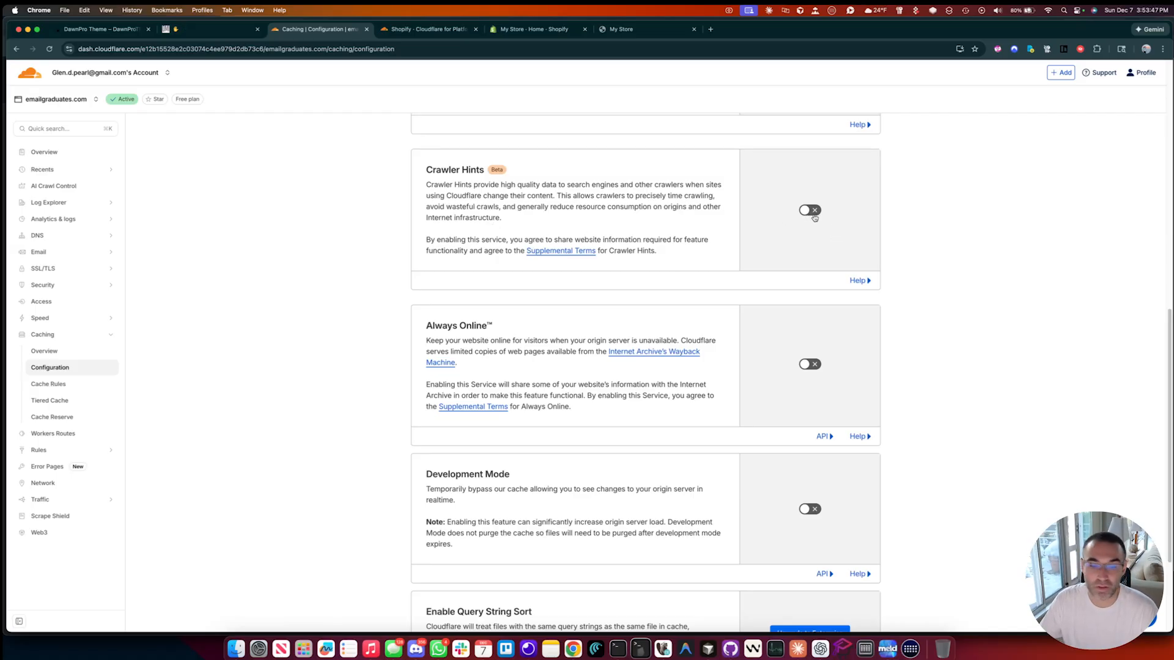
click(810, 364)
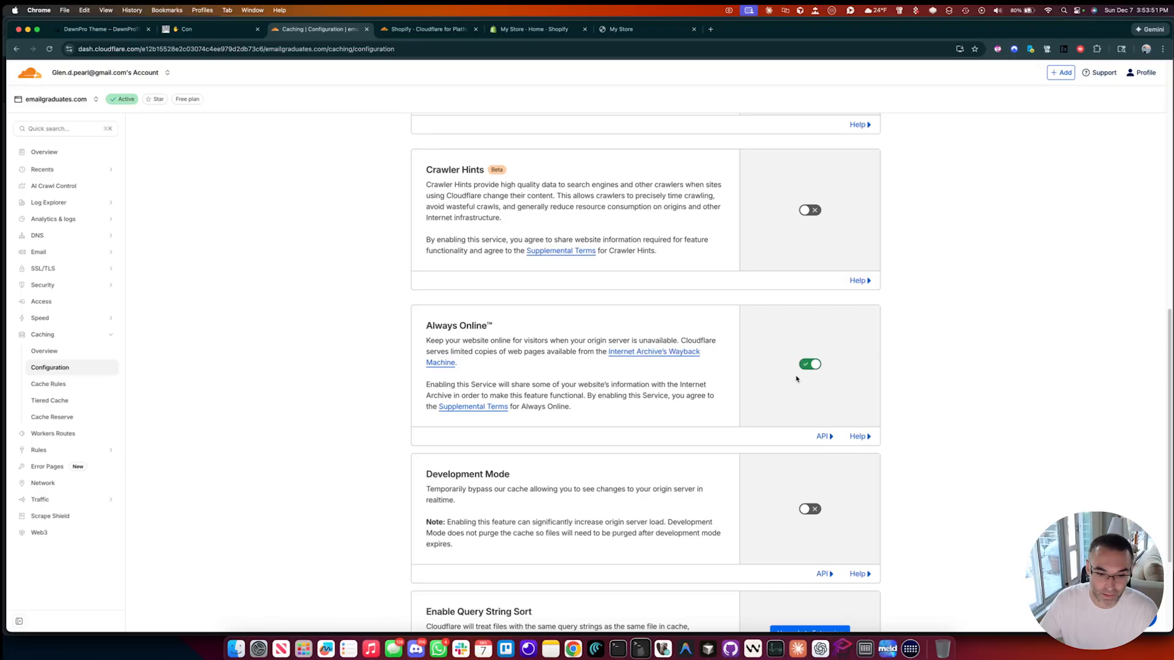
scroll(813, 379, down, 3)
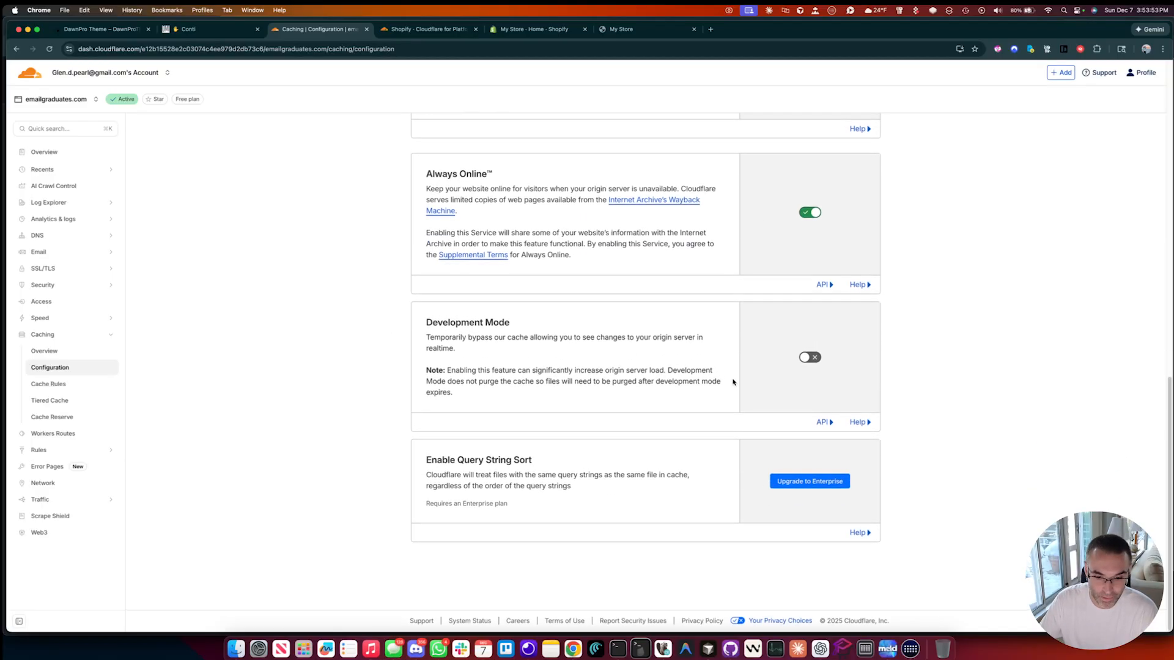
scroll(795, 345, up, 3)
scroll(795, 345, up, 1)
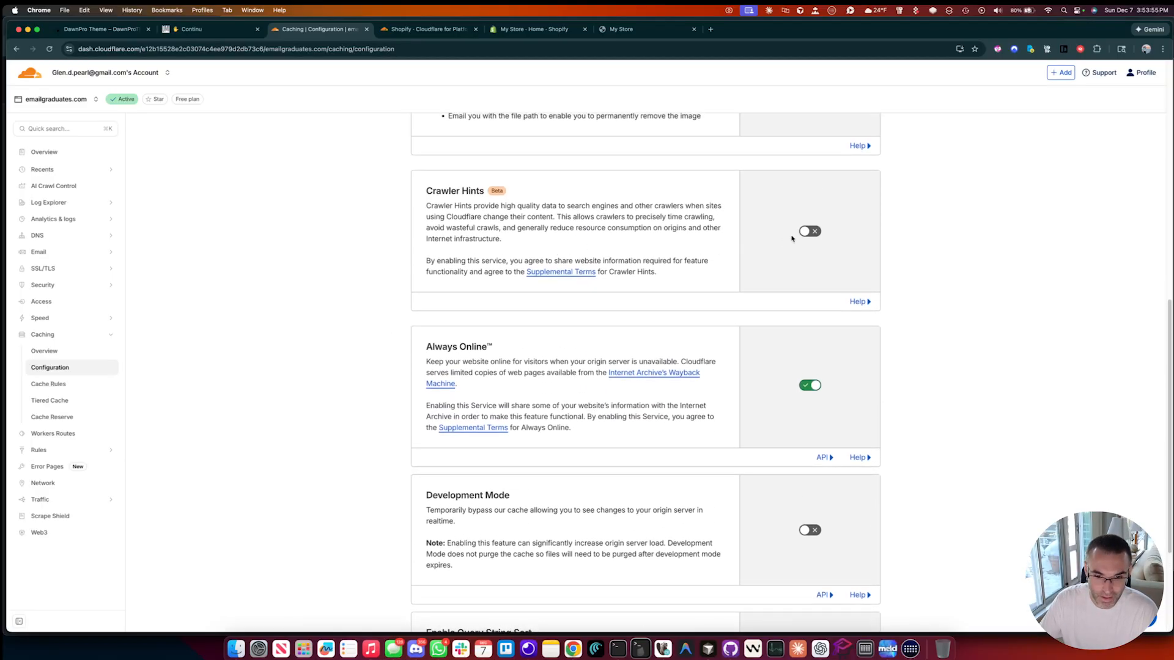
scroll(807, 244, up, 5)
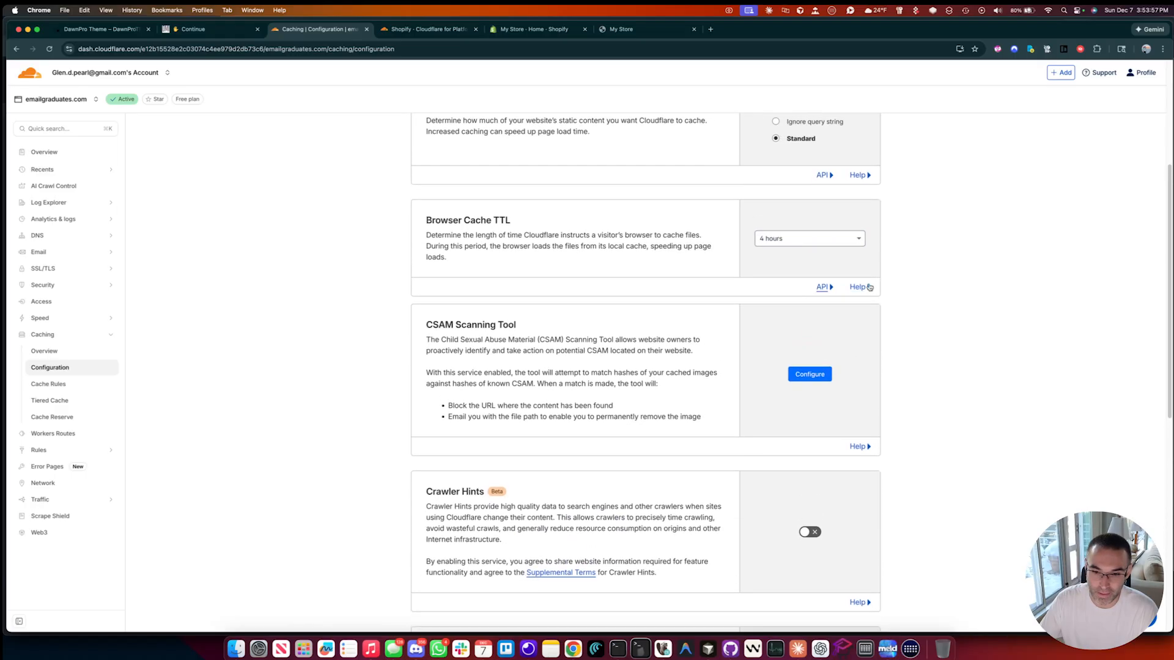
Step: Open the Cache Rules page for emailgraduates.com
scroll(869, 288, up, 4)
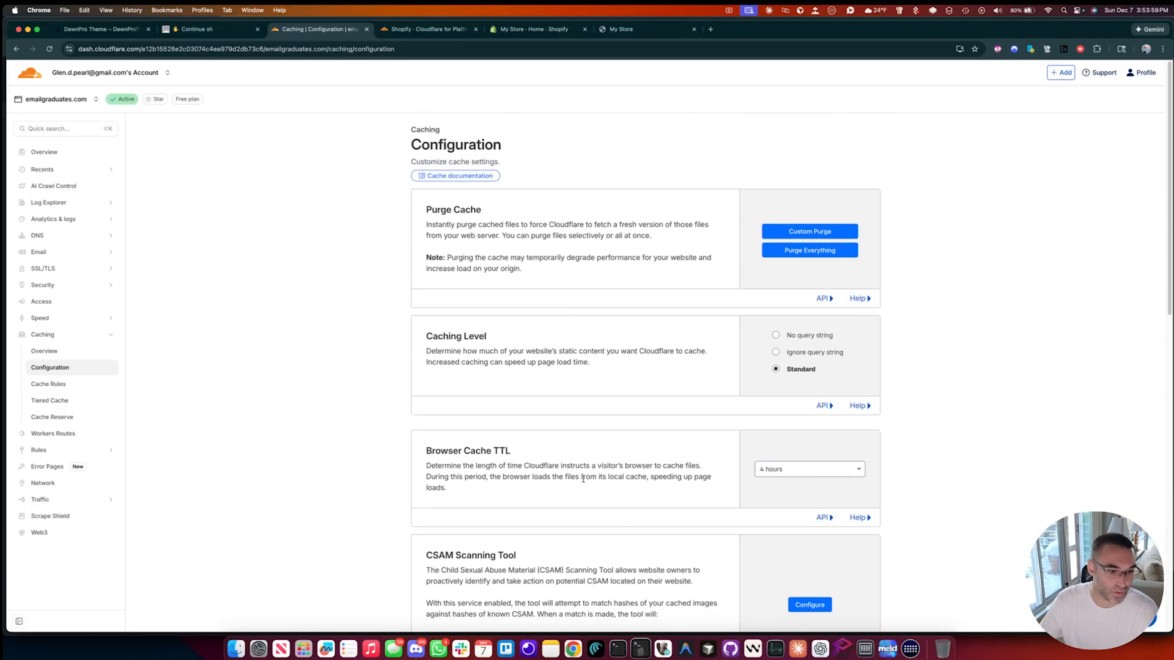
click(56, 384)
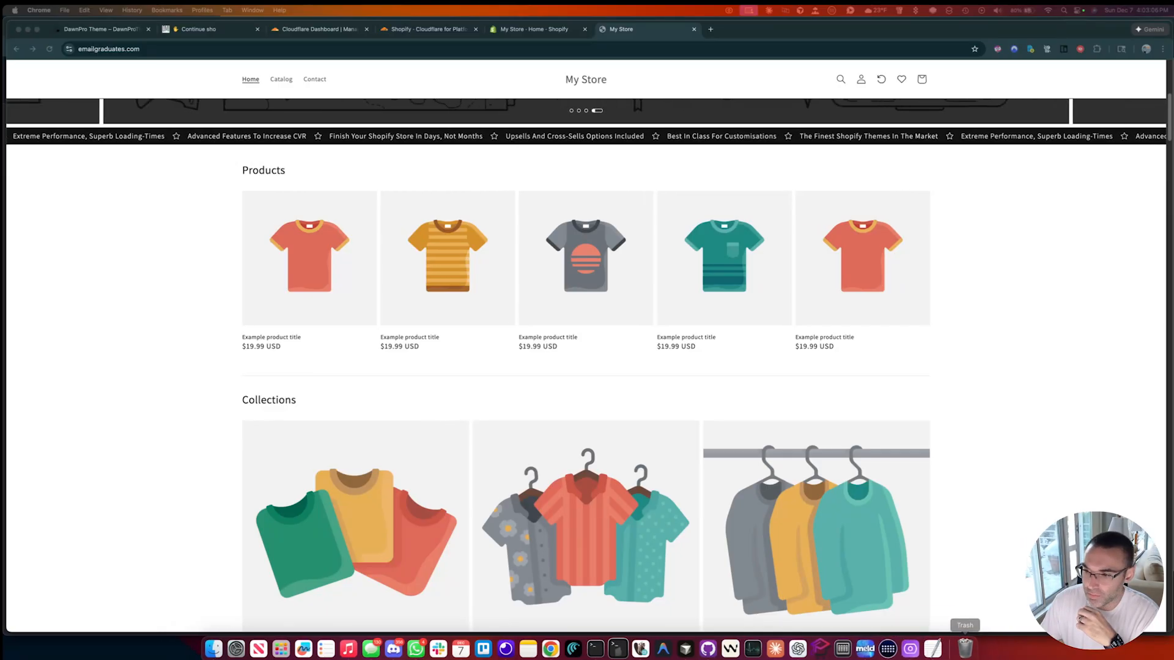
Step: Switch to the TextEdit document and look through the http.request.full_uri wildcard expressions for checkout, cart, account and similar Shopify paths
drag(684, 136, 612, 149)
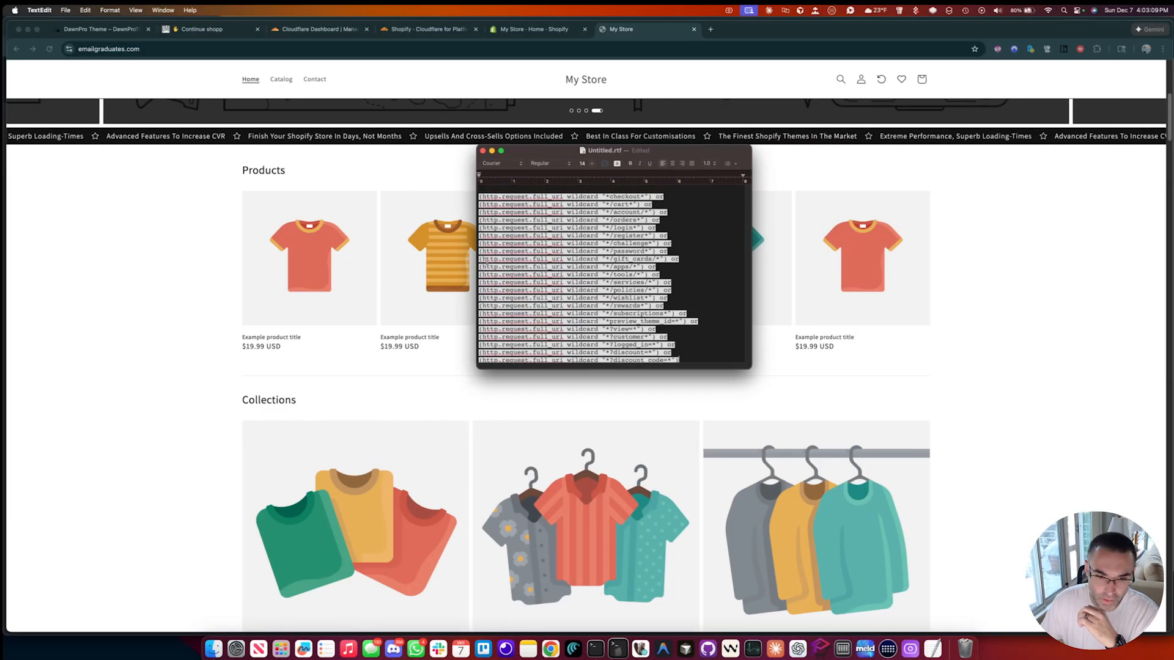
scroll(518, 261, up, 2)
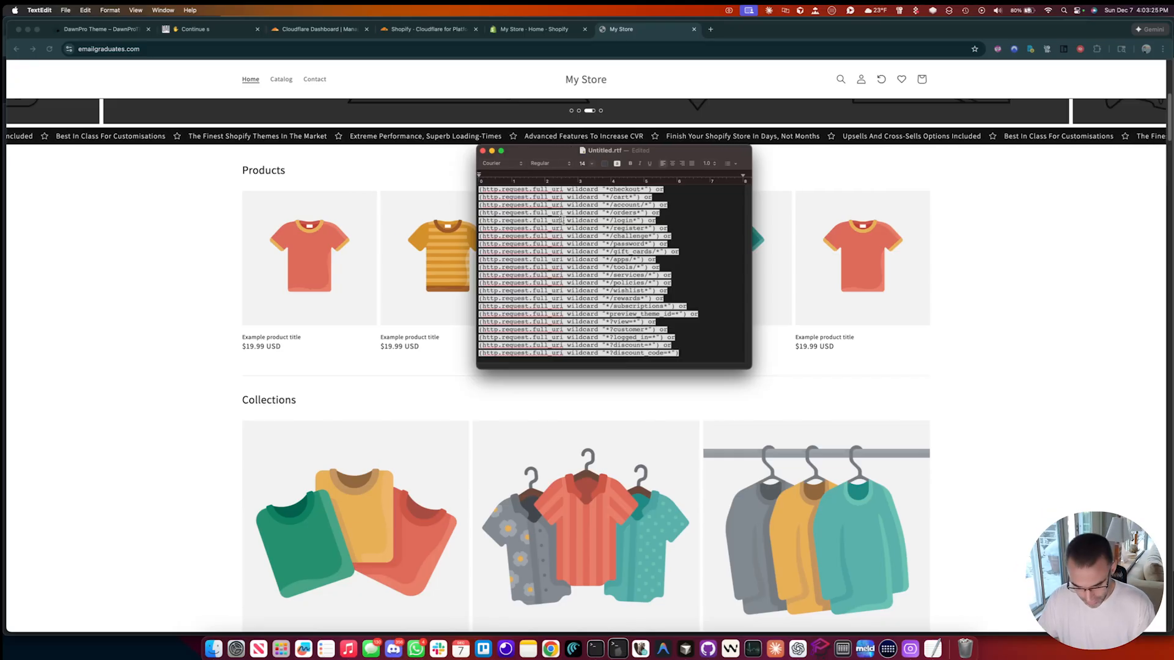
Step: Copy all the wildcard expressions from the text document, and name the new Cloudflare cache rule "bypass cache"
key(super+a)
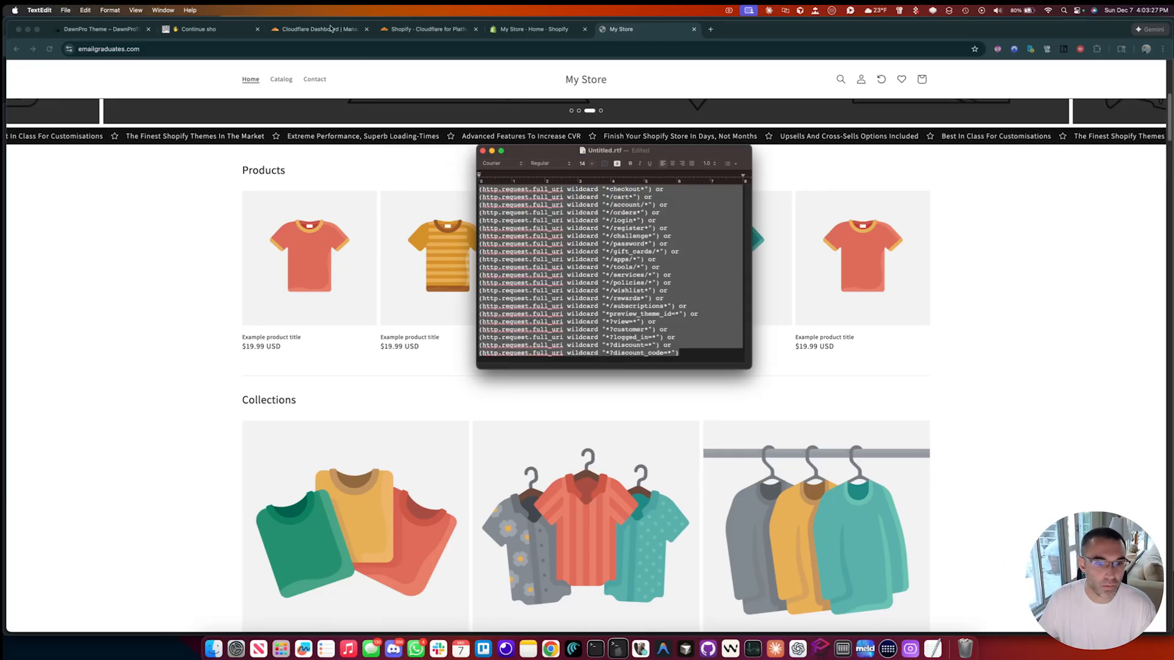
click(330, 29)
scroll(364, 346, down, 2)
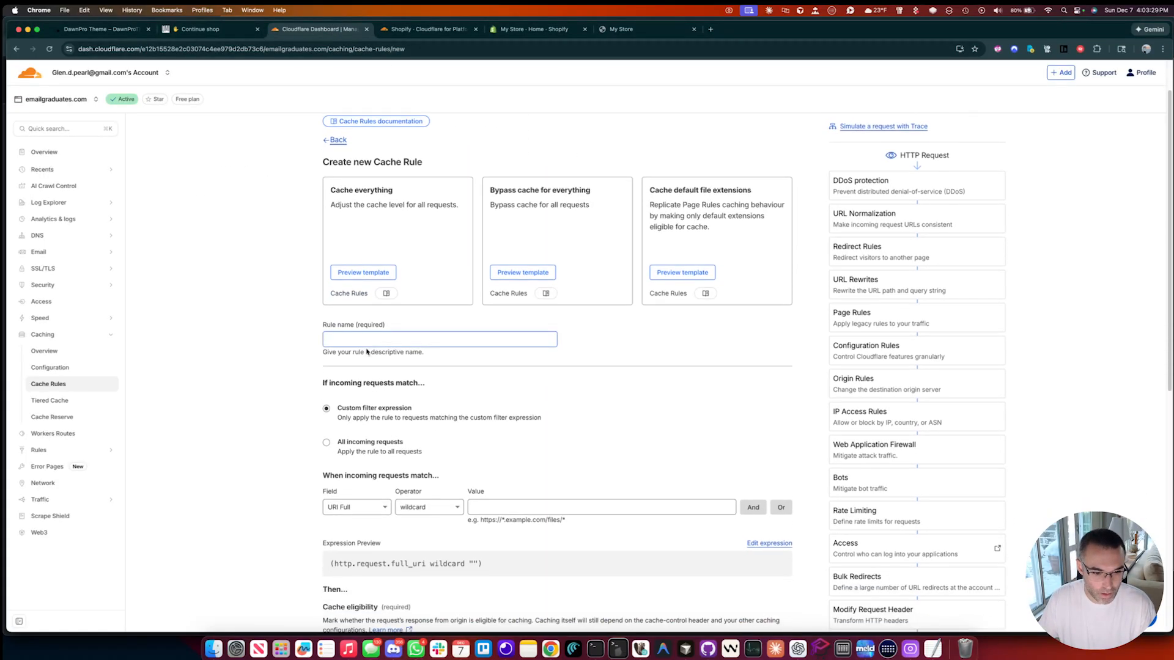
click(366, 342)
text(bypass)
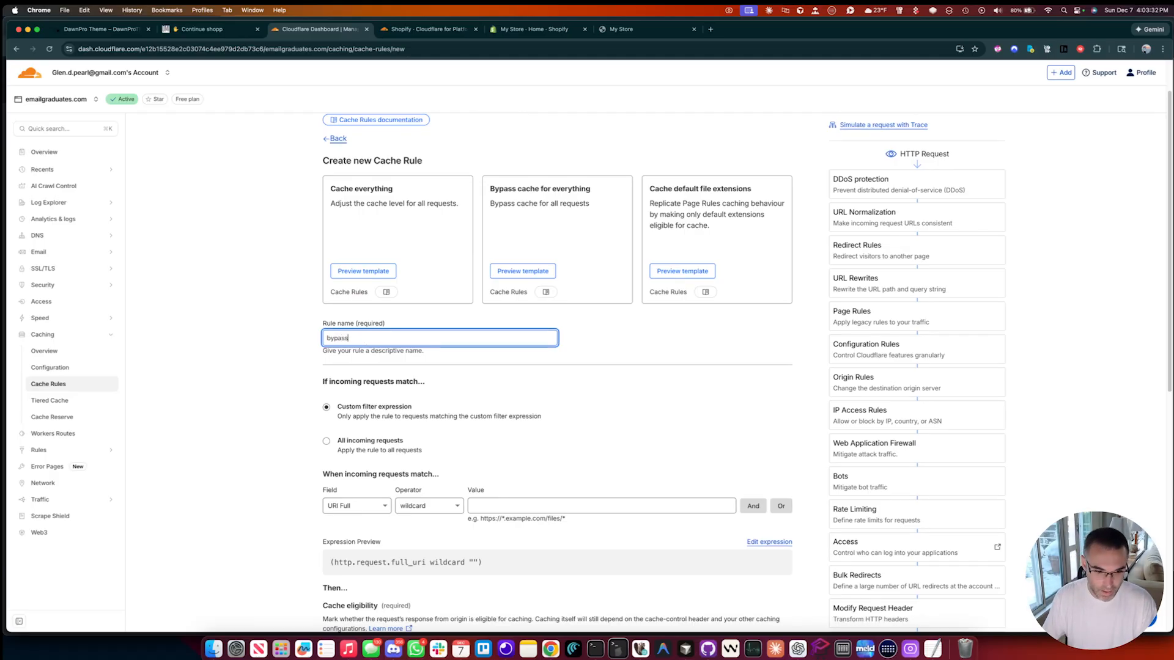
text( cache)
Step: Replace the rule's filter expression with the copied Shopify wildcard expressions and set Cache eligibility to Bypass cache
scroll(717, 399, down, 5)
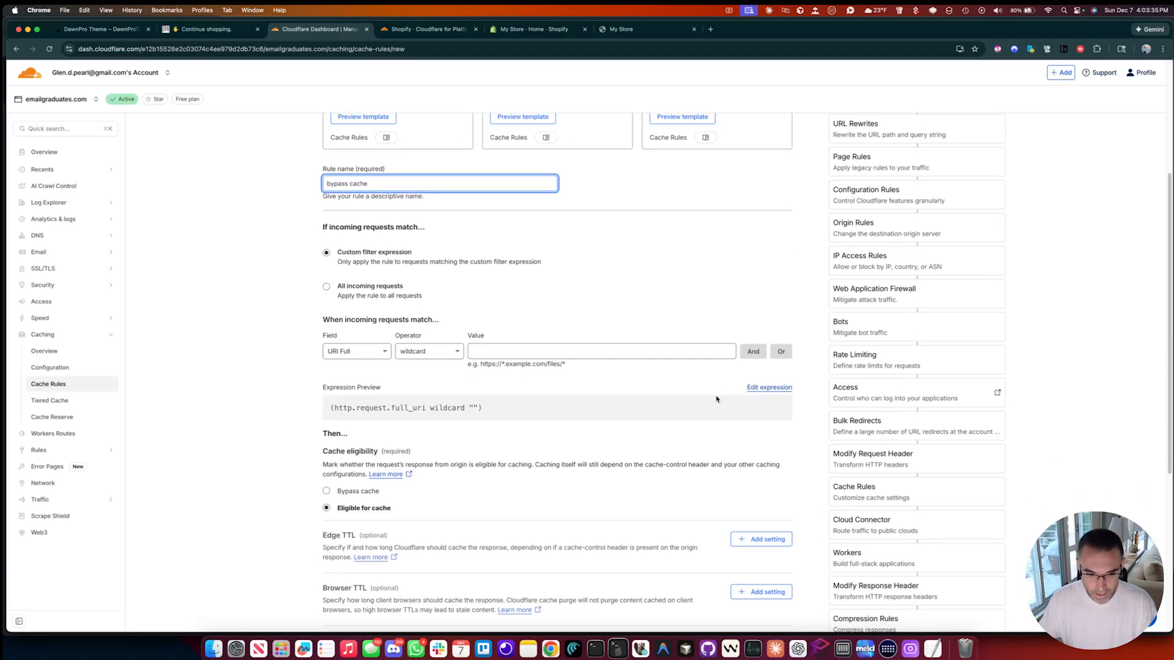
click(768, 387)
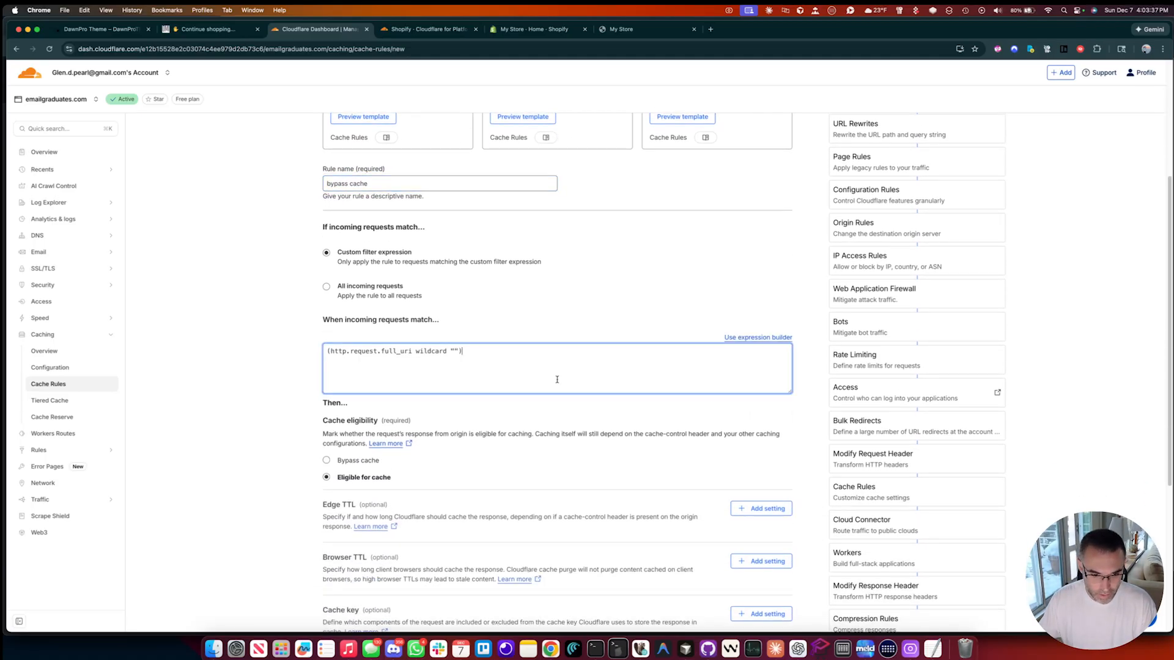
key(super+a)
key(BackSpace)
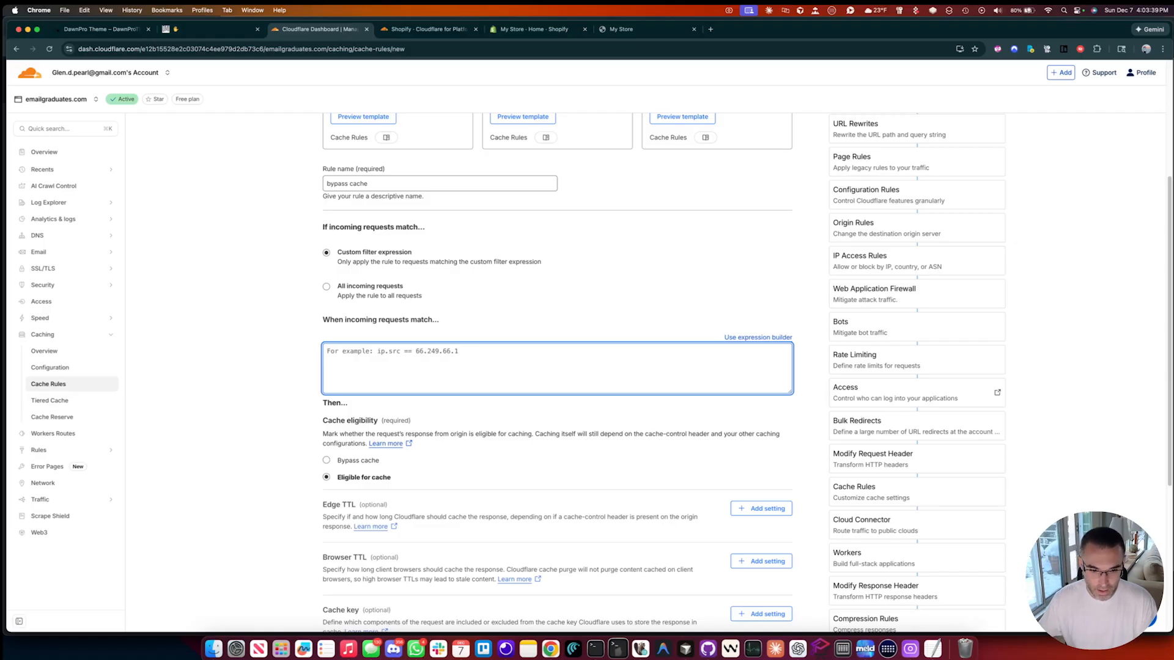
key(super+v)
scroll(382, 346, down, 4)
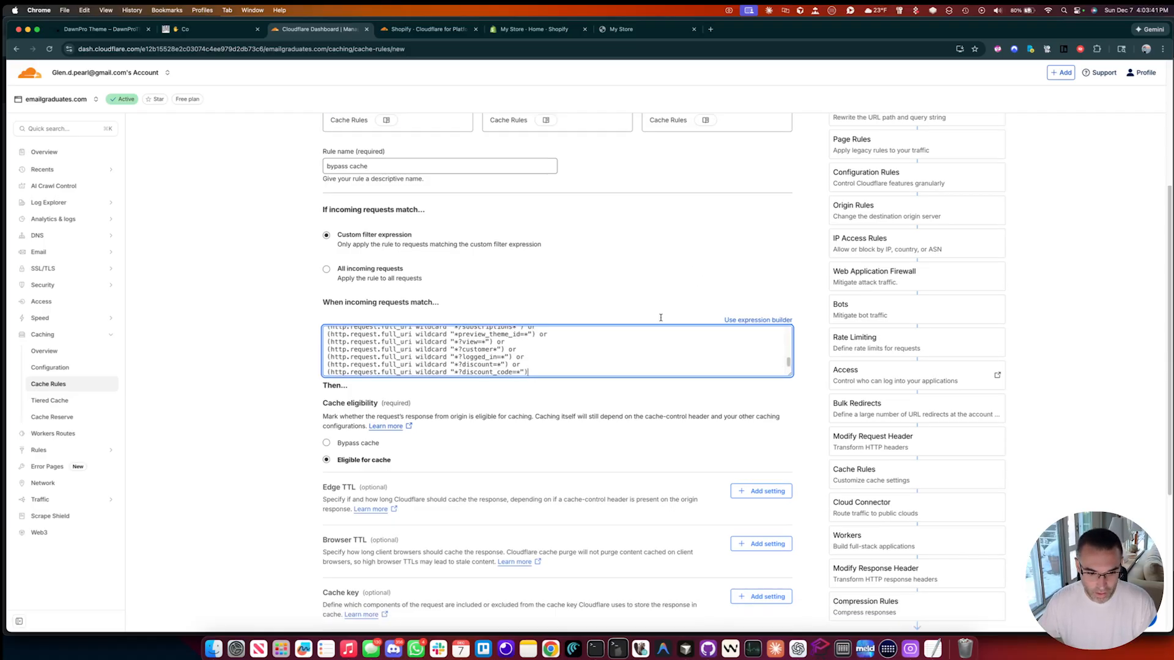
click(357, 343)
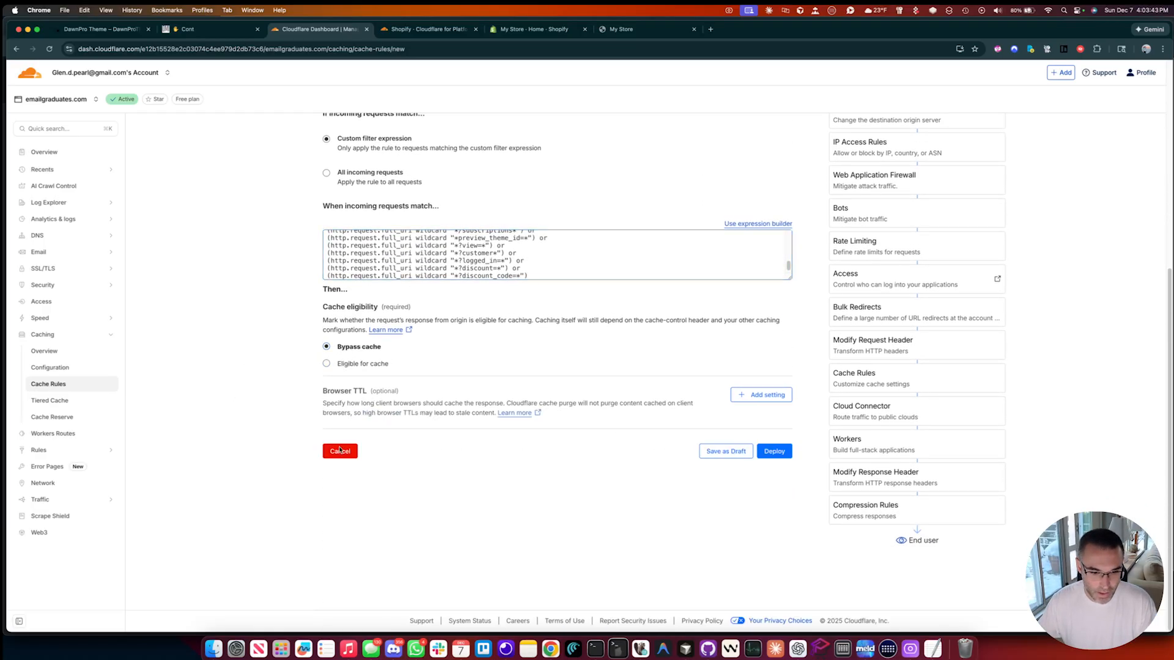
Step: Show the cache rule in the expression builder and look through its URI Full wildcard conditions and expression preview
scroll(726, 301, up, 2)
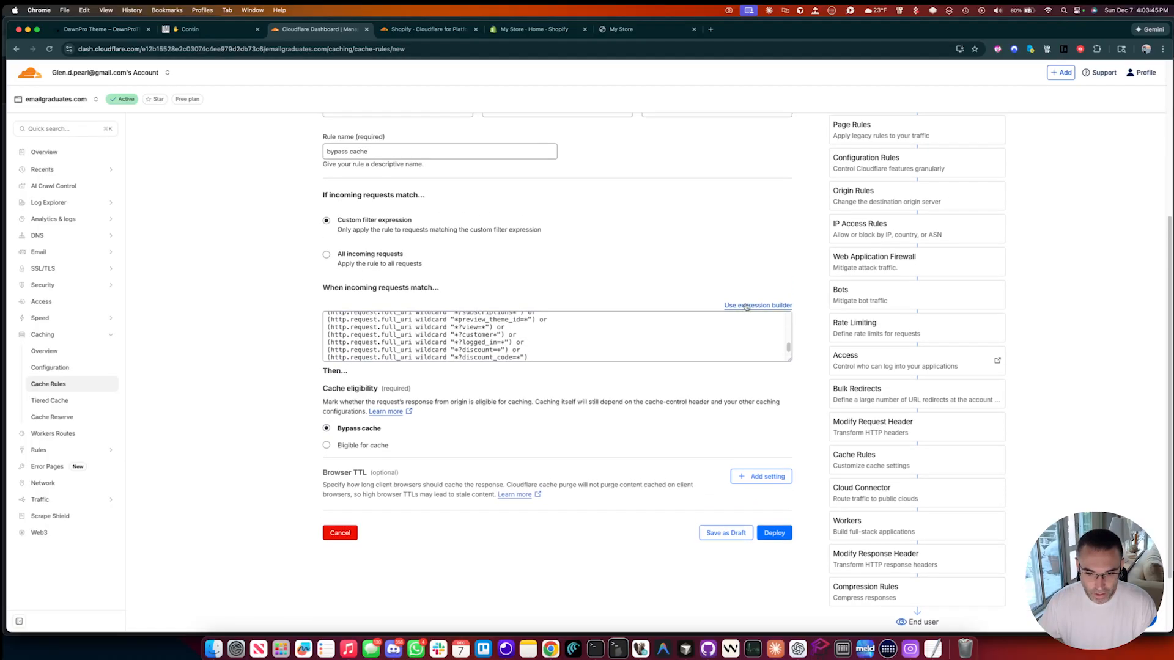
click(750, 300)
scroll(489, 296, down, 20)
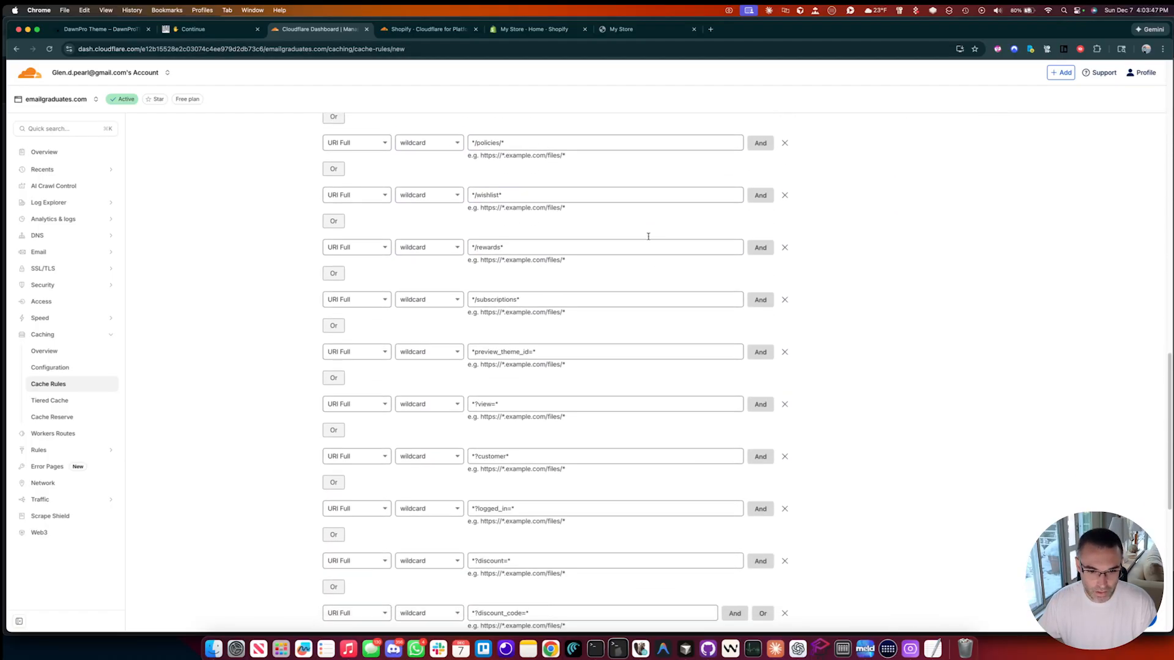
scroll(602, 252, up, 5)
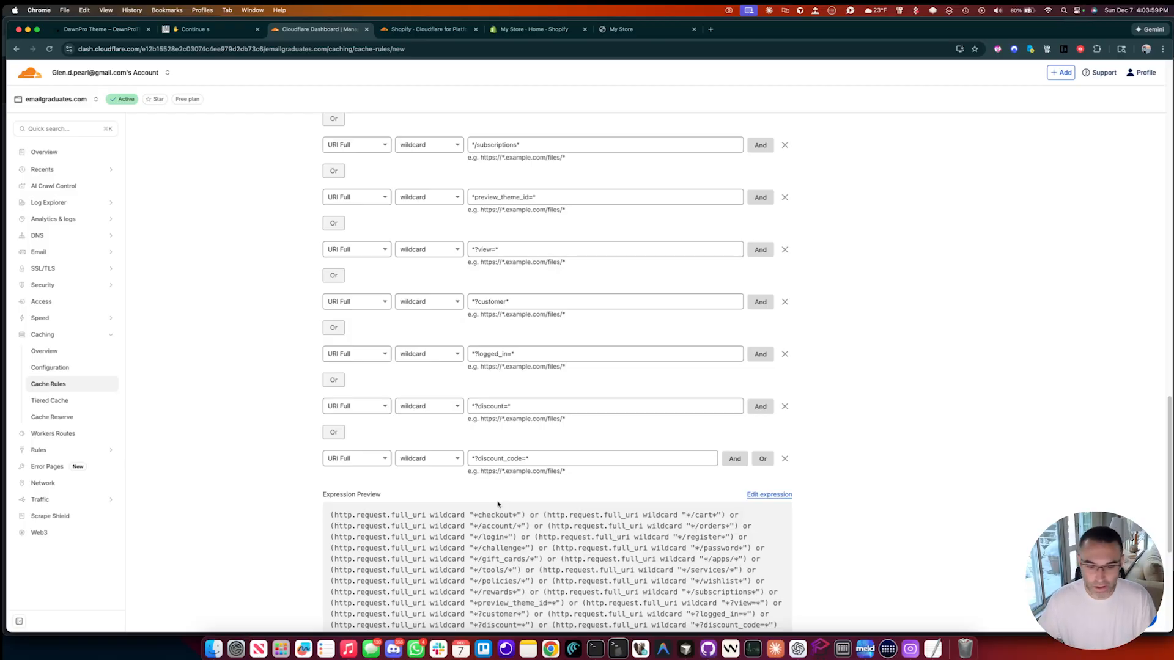
scroll(497, 504, down, 3)
scroll(513, 497, down, 5)
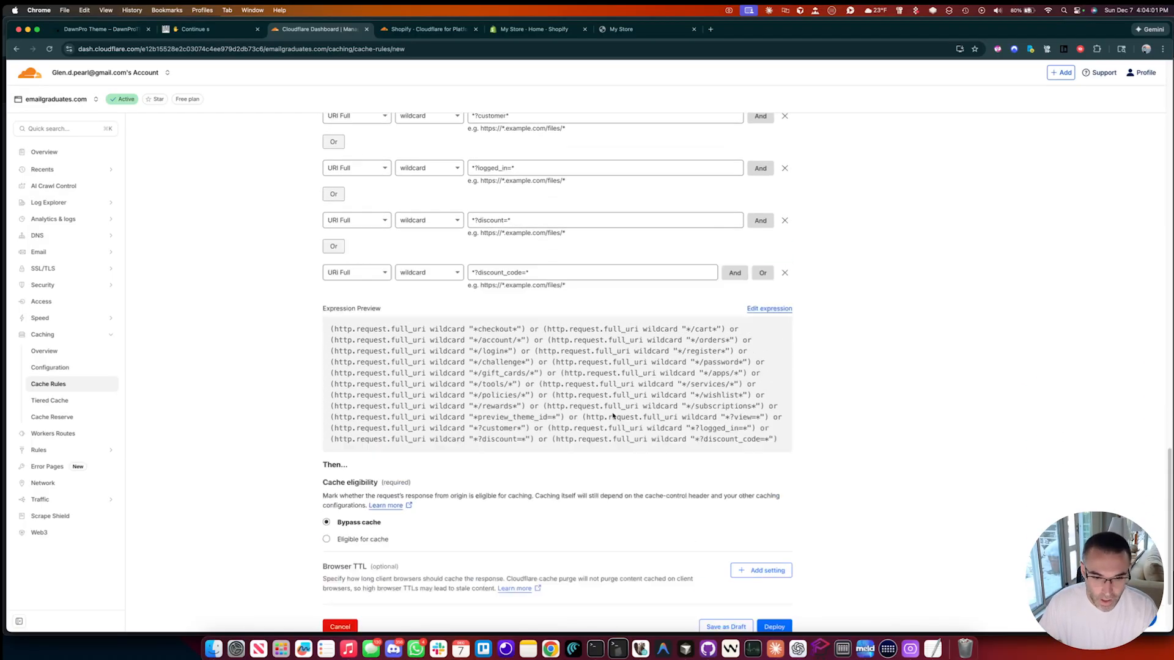
scroll(623, 319, up, 10)
Step: Deploy the bypass cache rule with the option "Ignore and deploy rule anyway"
scroll(795, 376, down, 10)
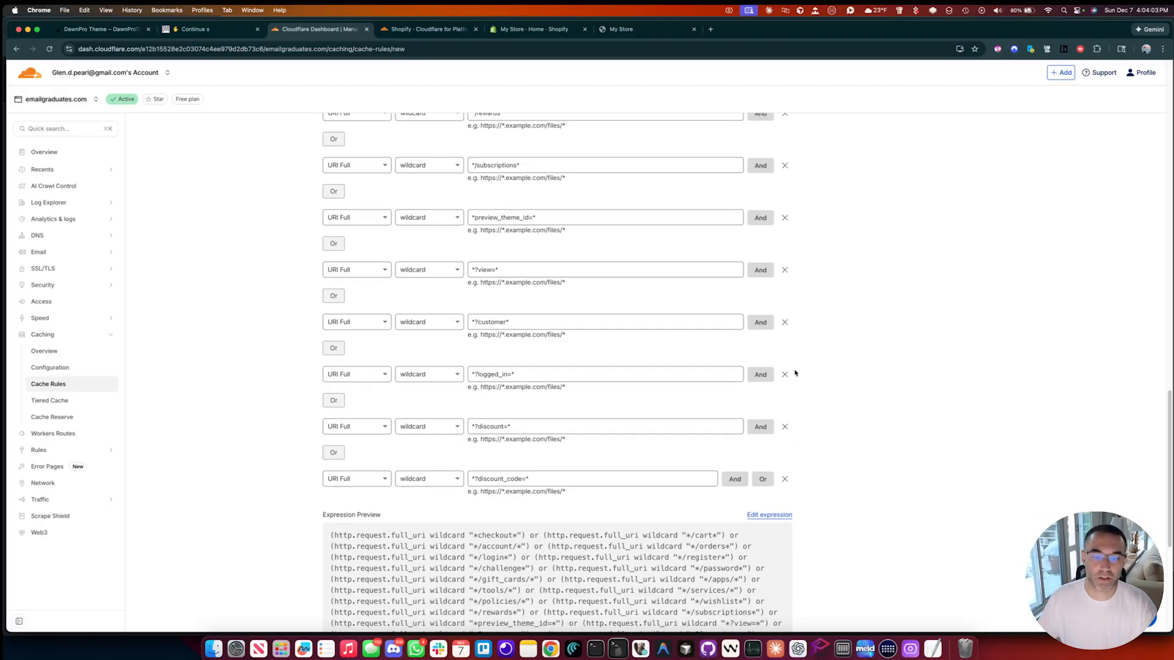
click(773, 535)
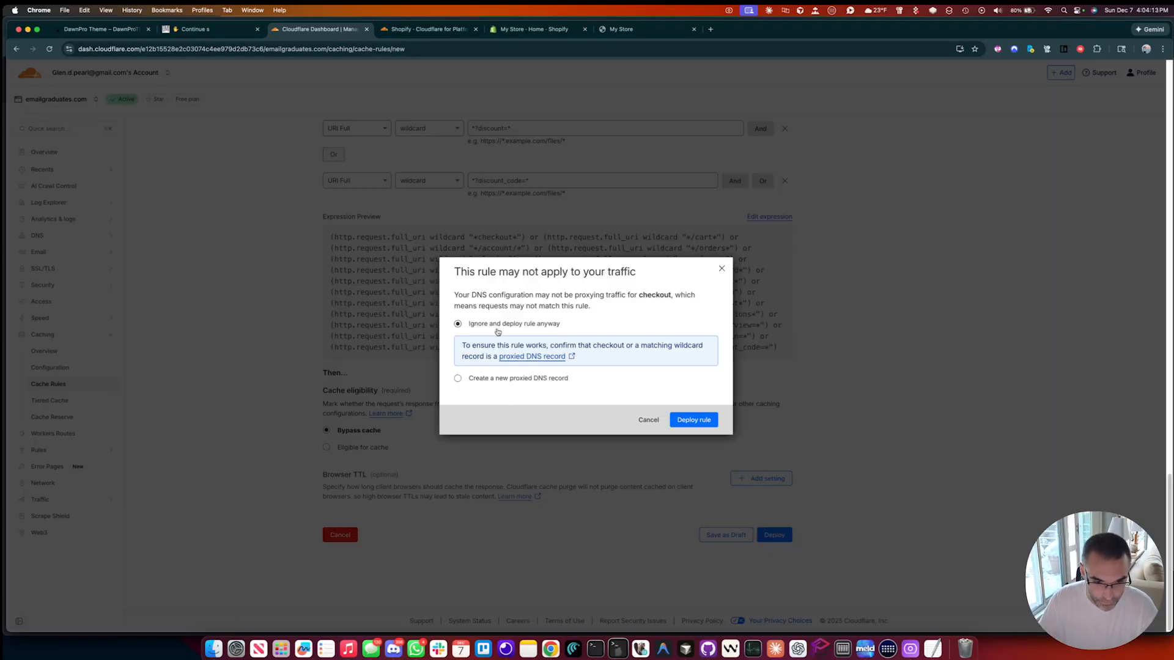
click(693, 420)
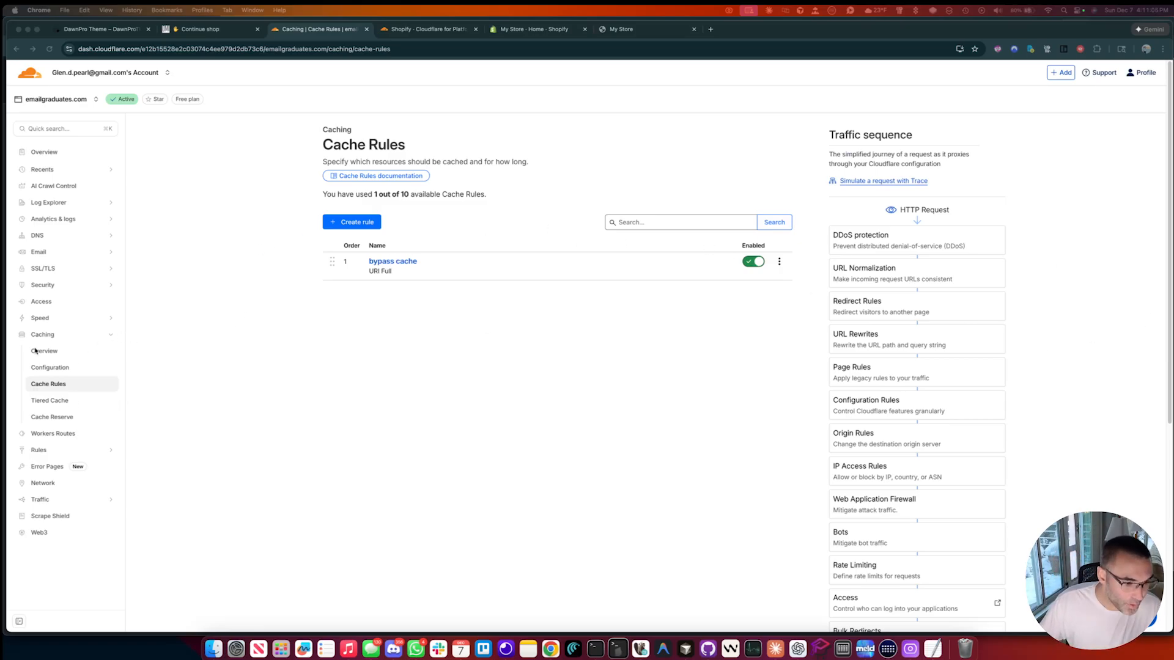
Step: Open the Security Settings for emailgraduates.com and look over the AI Labyrinth and Block AI bots options
click(107, 334)
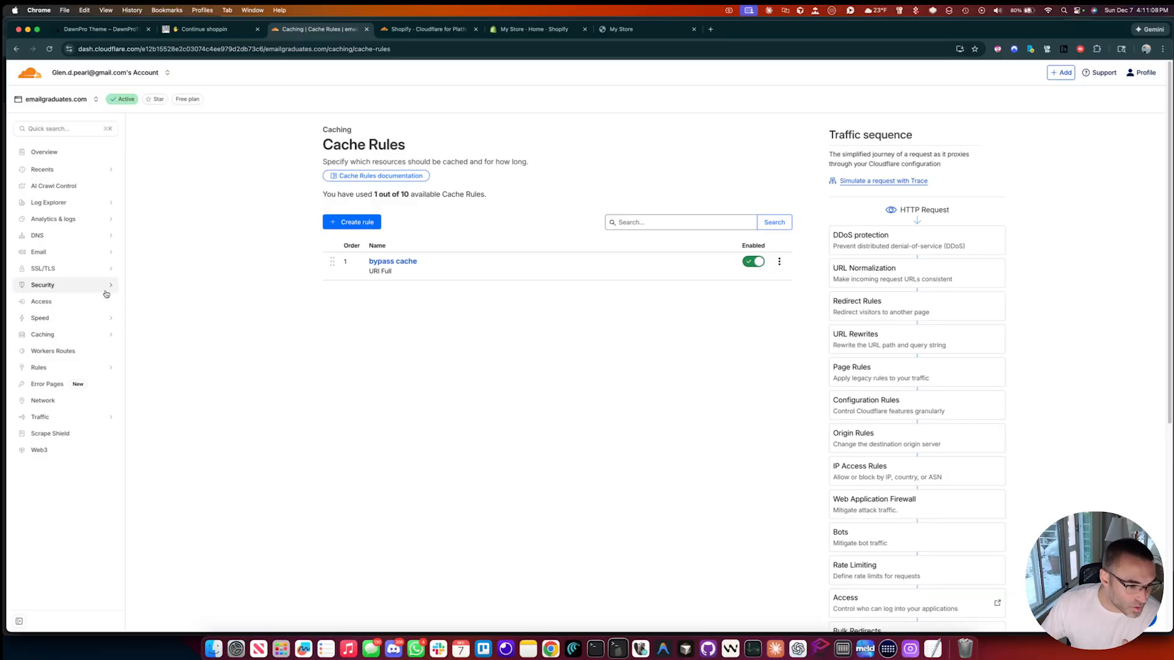
click(107, 287)
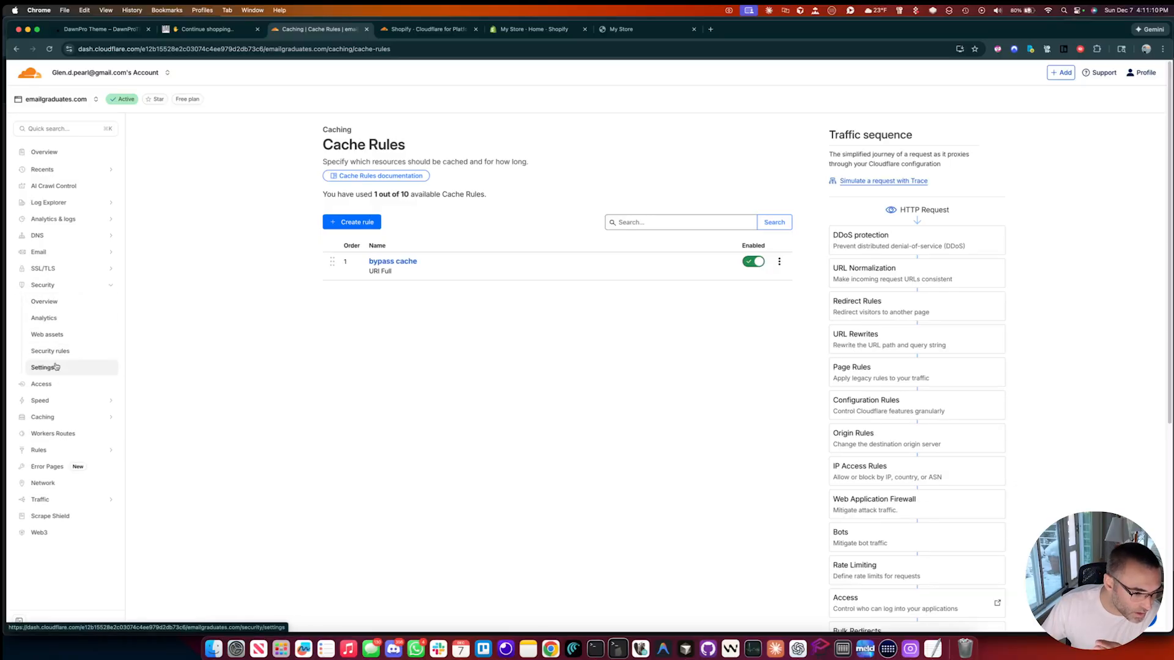
click(43, 367)
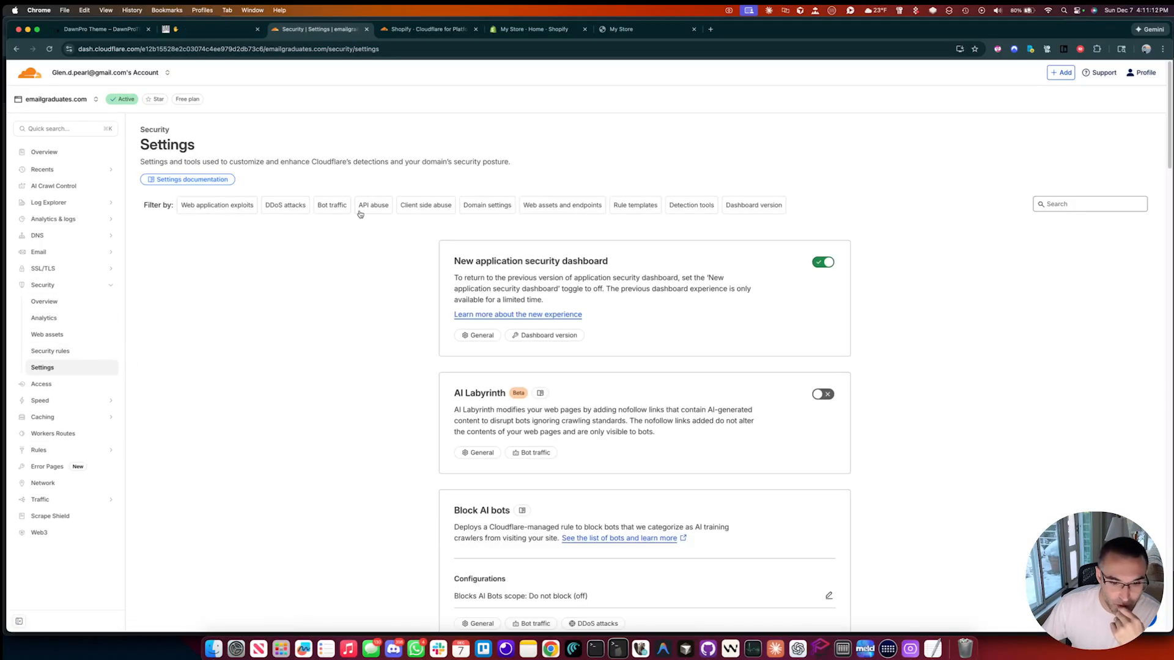
scroll(488, 334, down, 1)
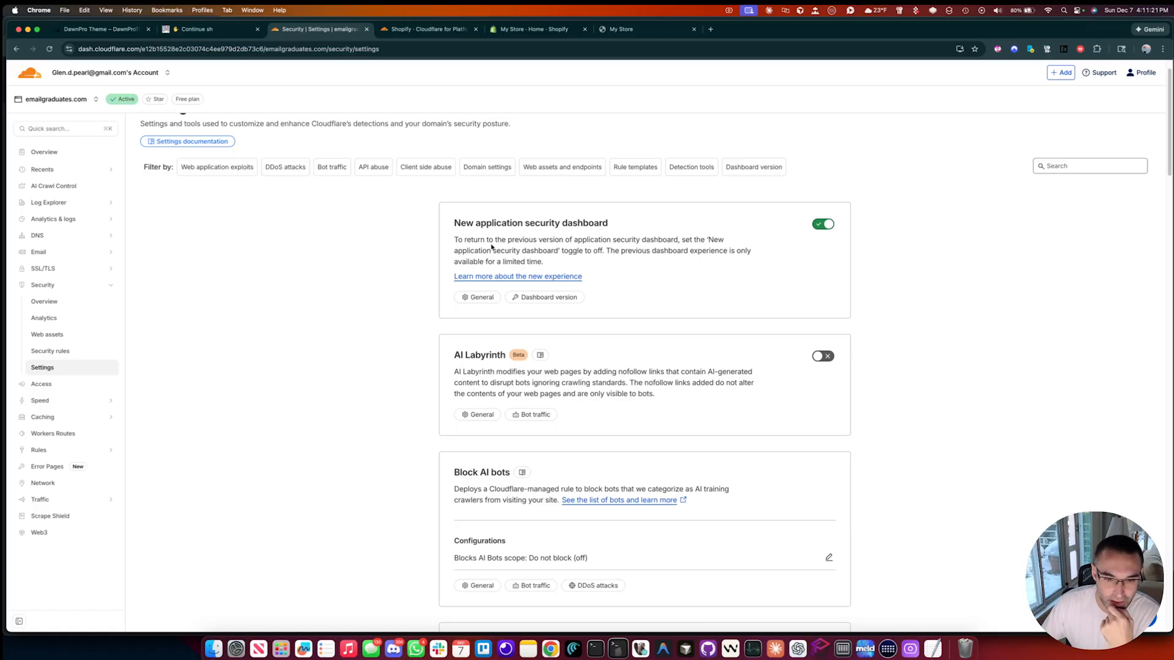
scroll(621, 332, down, 5)
scroll(279, 330, up, 6)
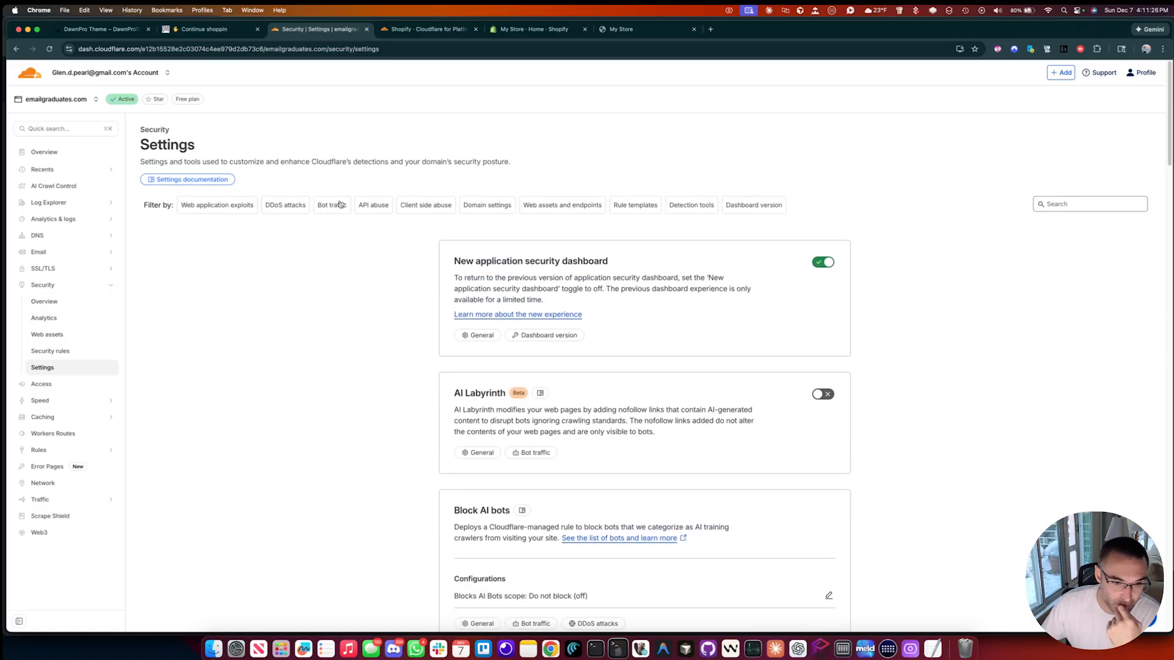
Step: Open the Security rules page and start a new custom rule
click(56, 351)
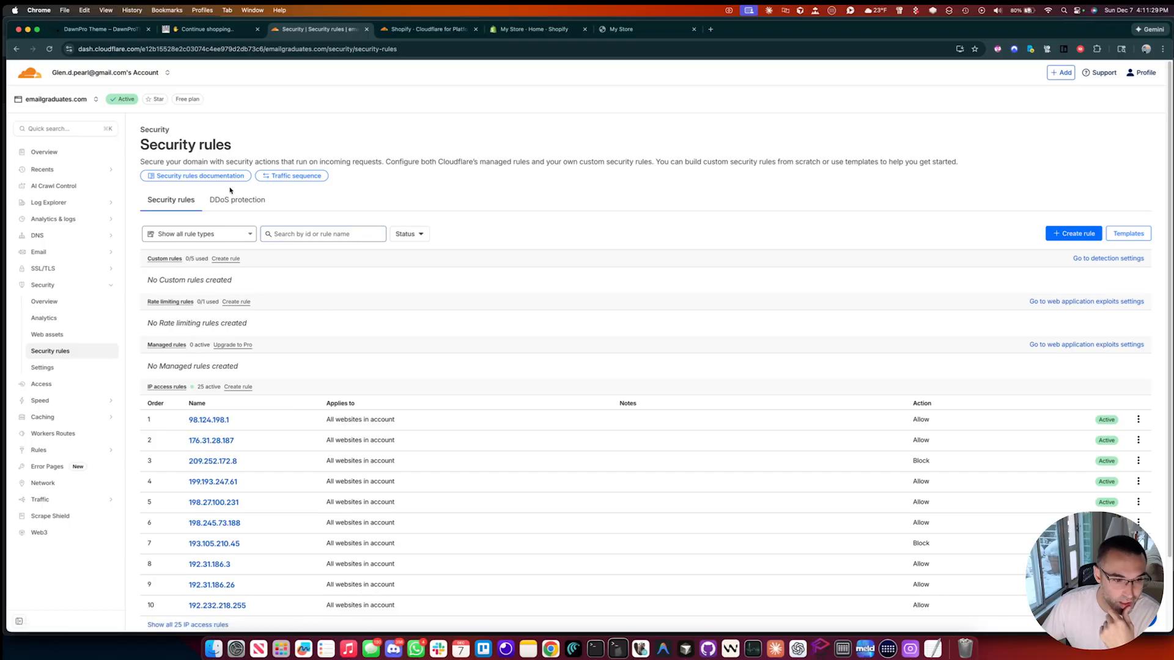
click(1073, 233)
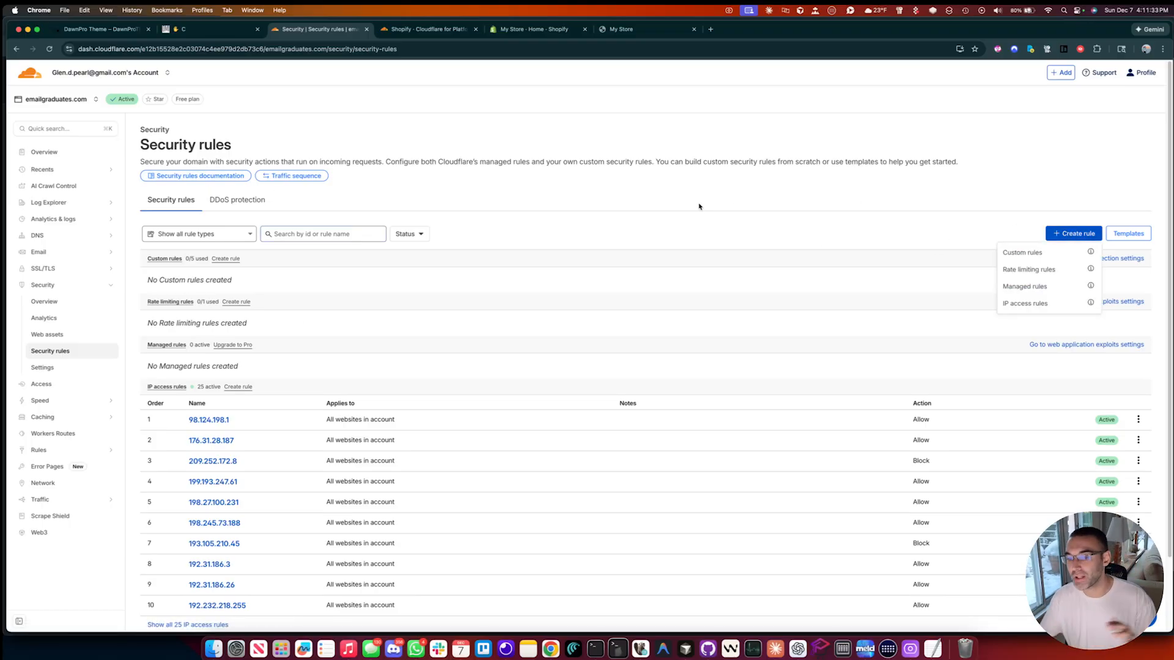
click(1010, 249)
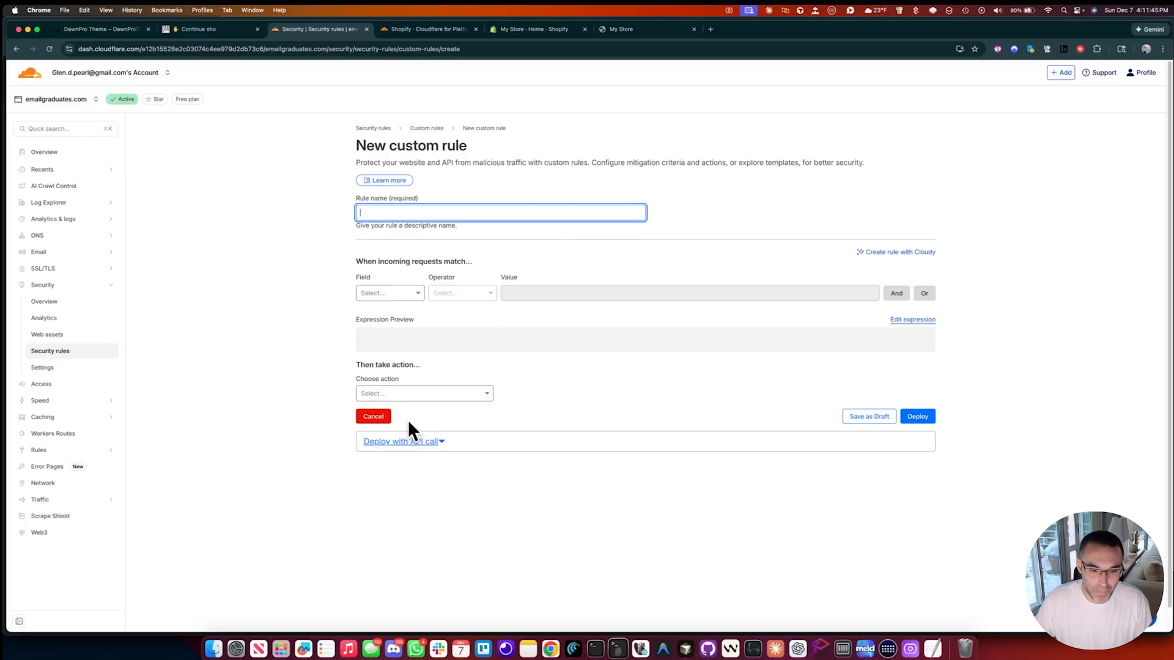
Step: Generate the rule's match expression with Cloudy from the prompt "only allow united states traffic" and apply it, keeping the text expression
click(915, 253)
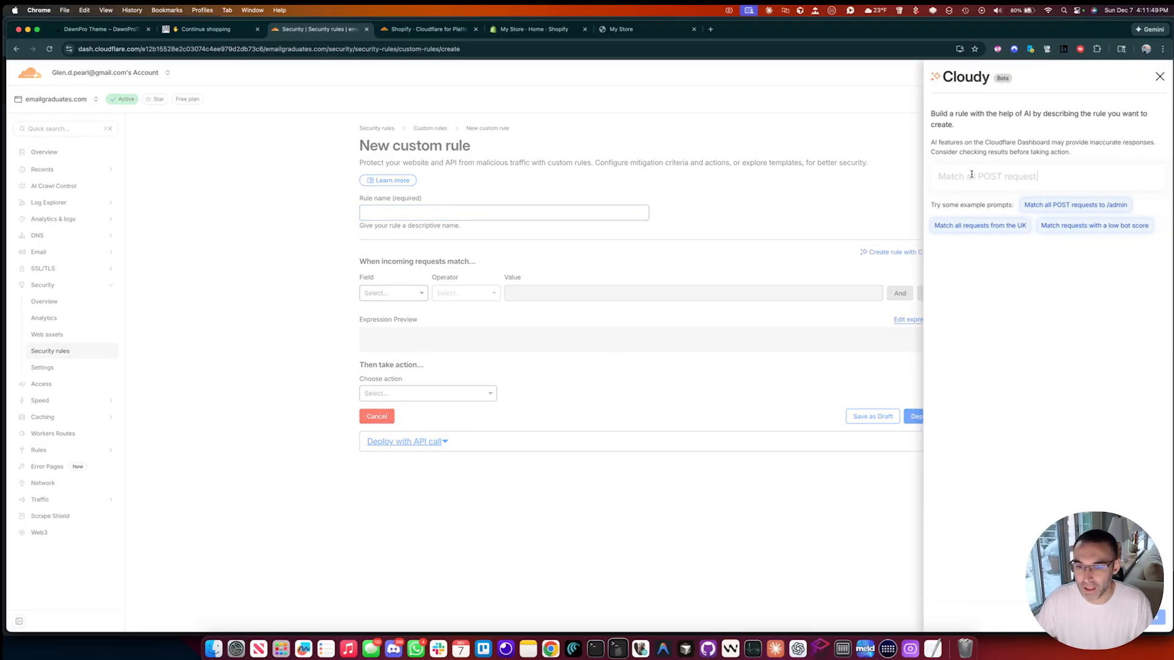
click(969, 176)
text(block all t)
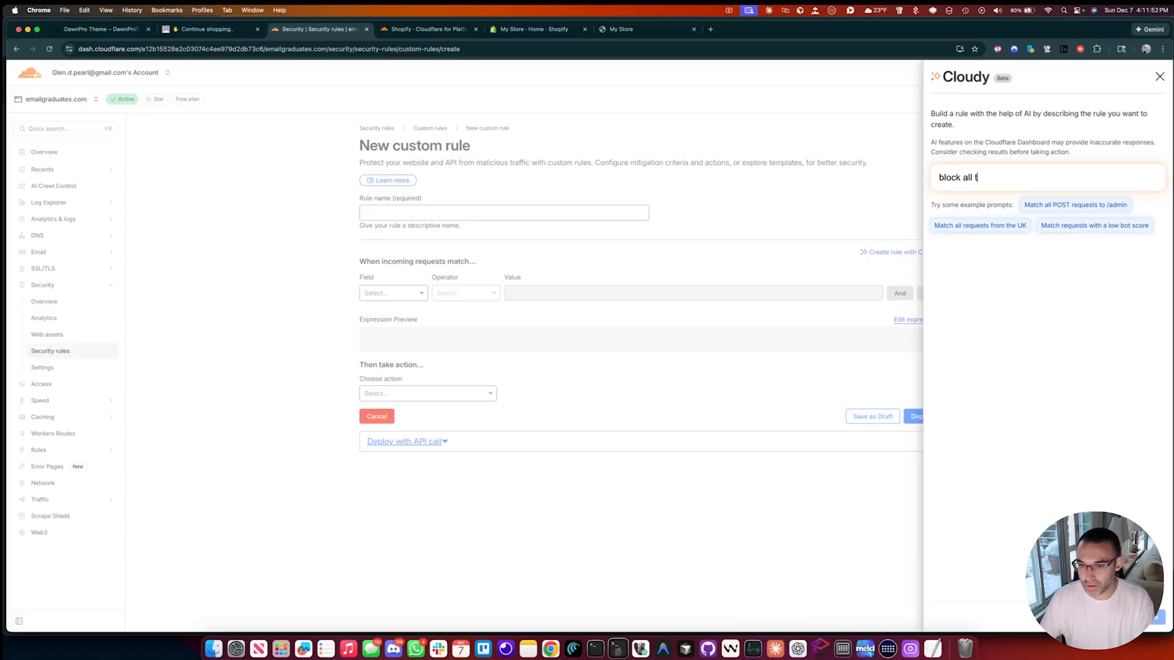
key(super+BackSpace)
text(only allow )
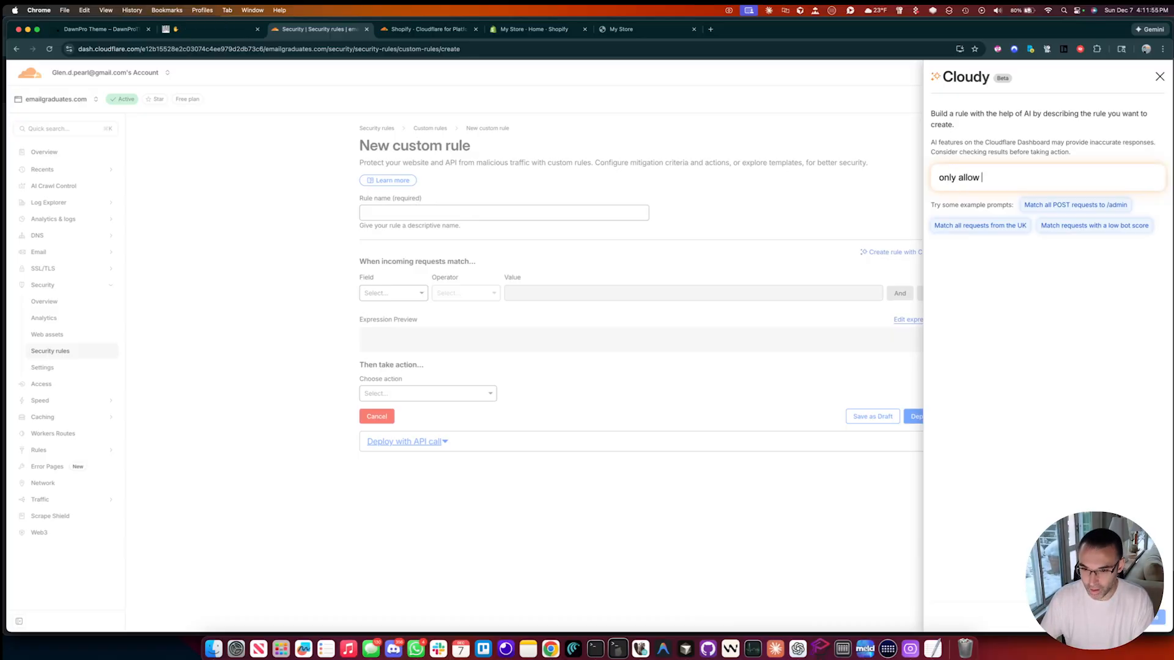
text(united states traffic)
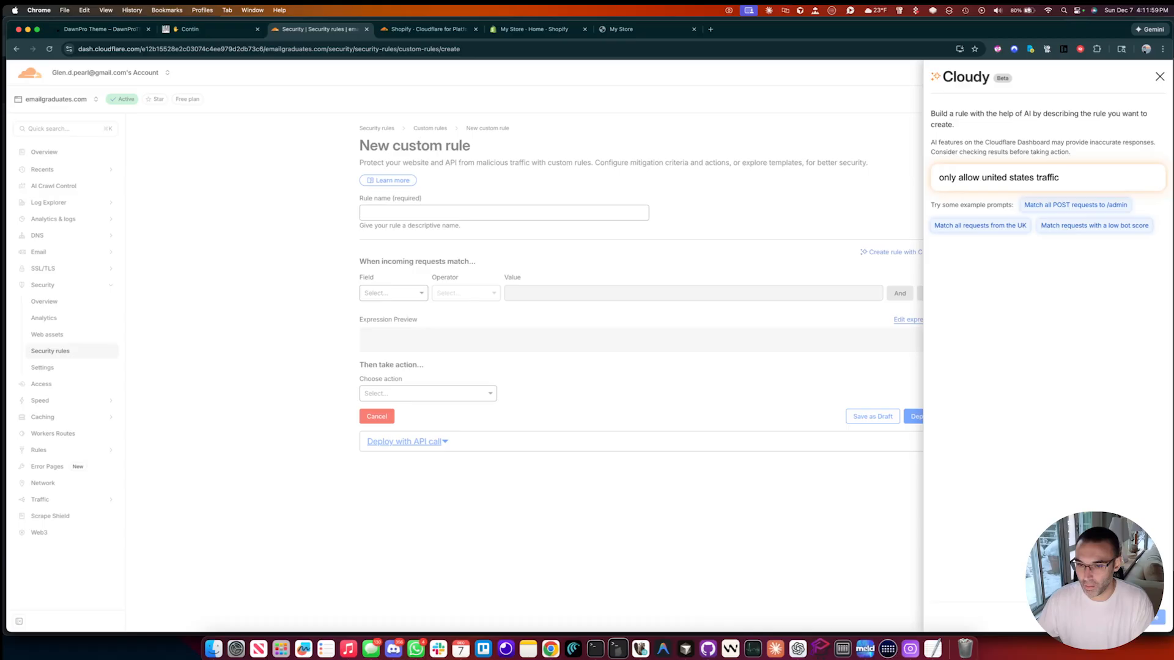
key(Return)
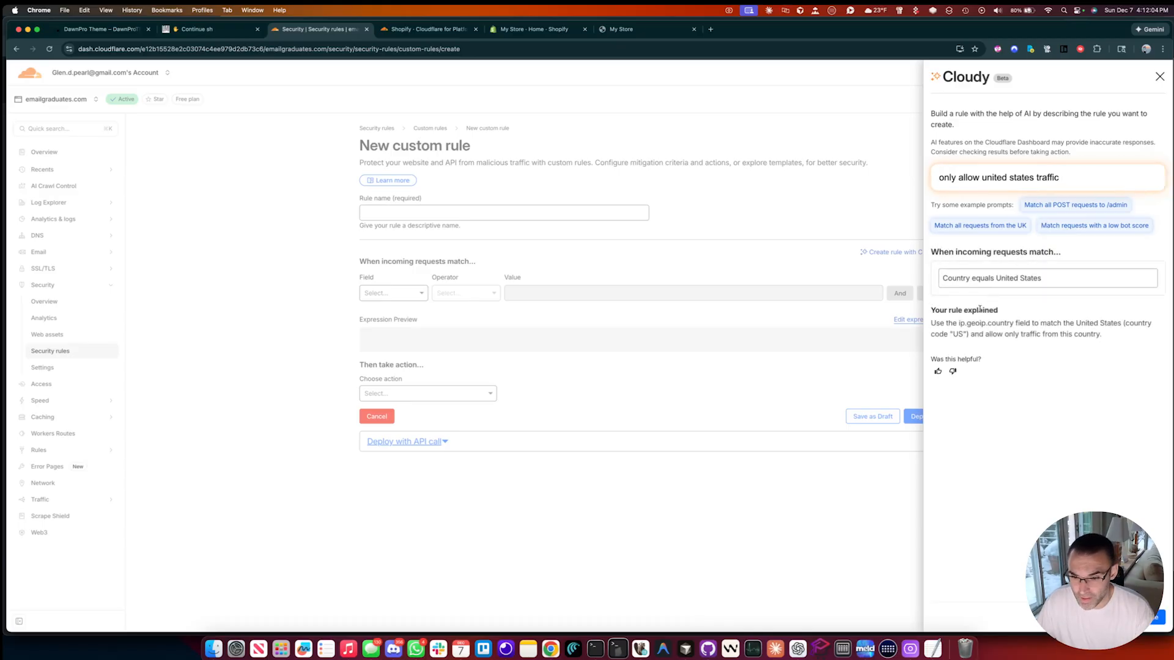
click(1159, 617)
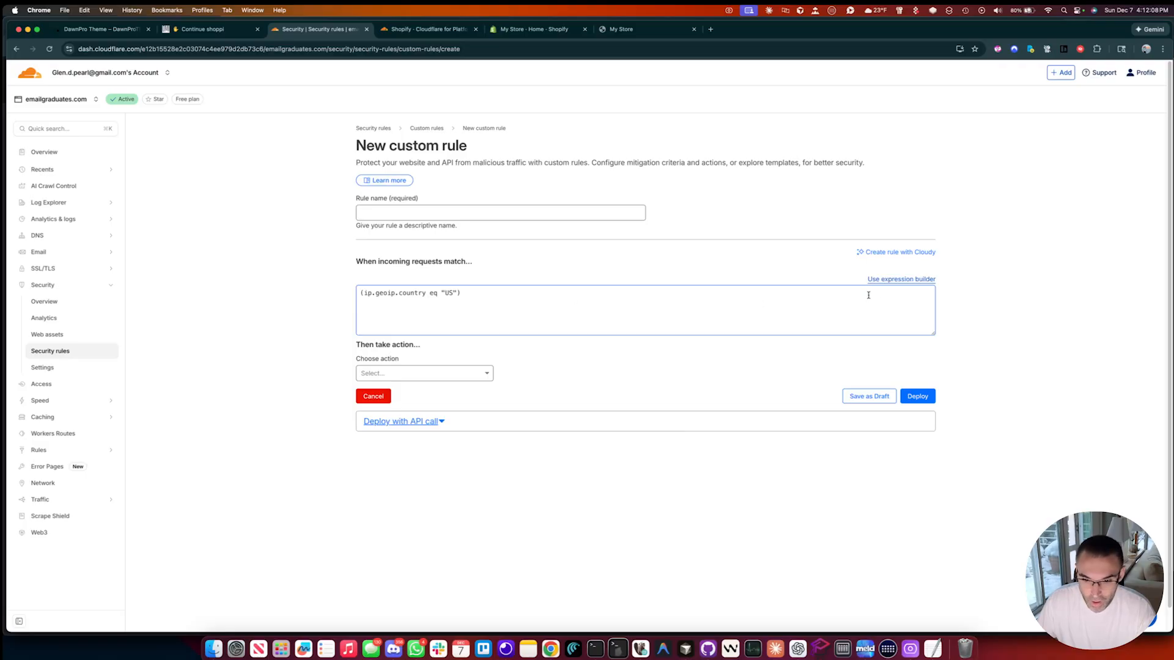
click(893, 279)
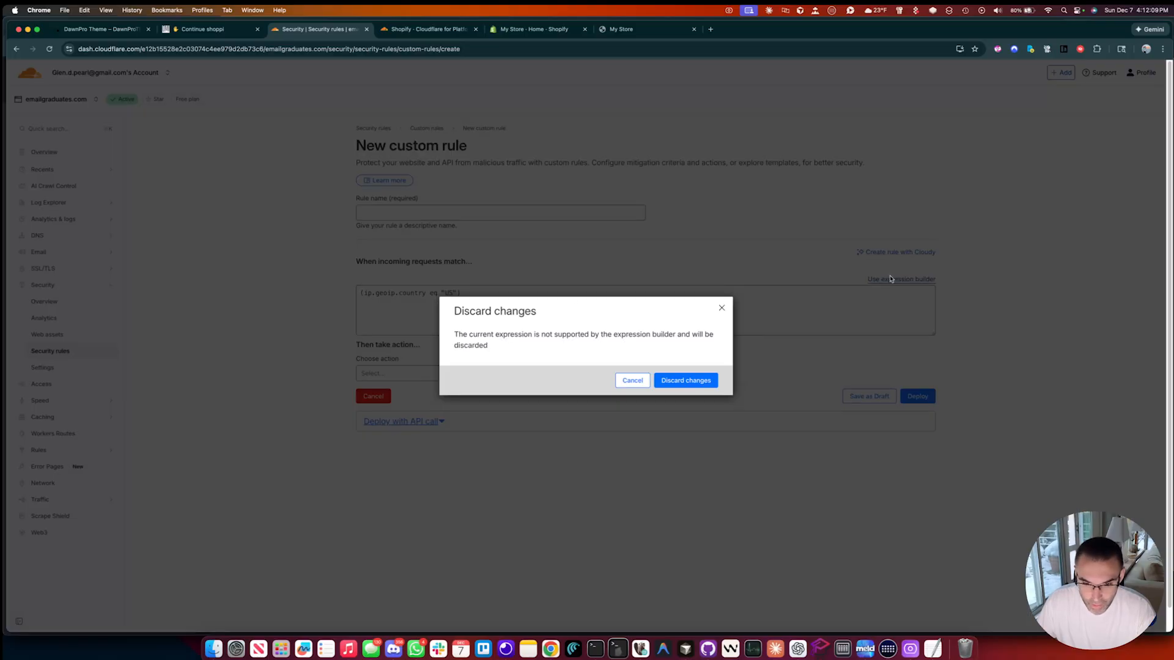
click(632, 381)
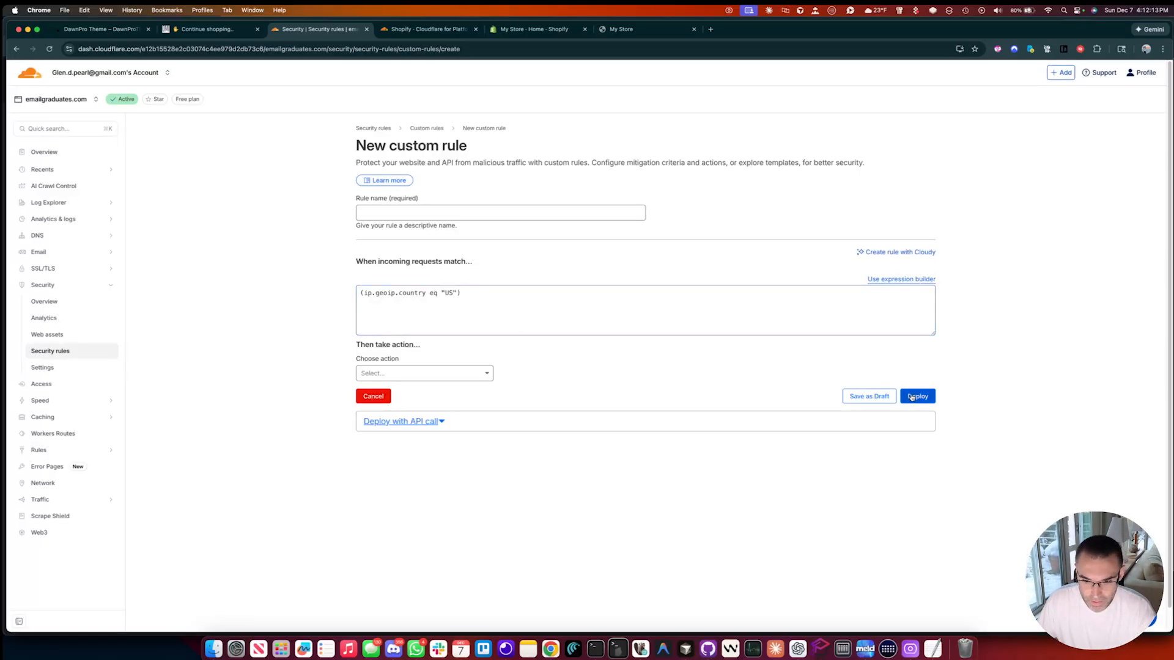
Step: Name the new custom security rule "only allow united states"
click(522, 217)
text(only )
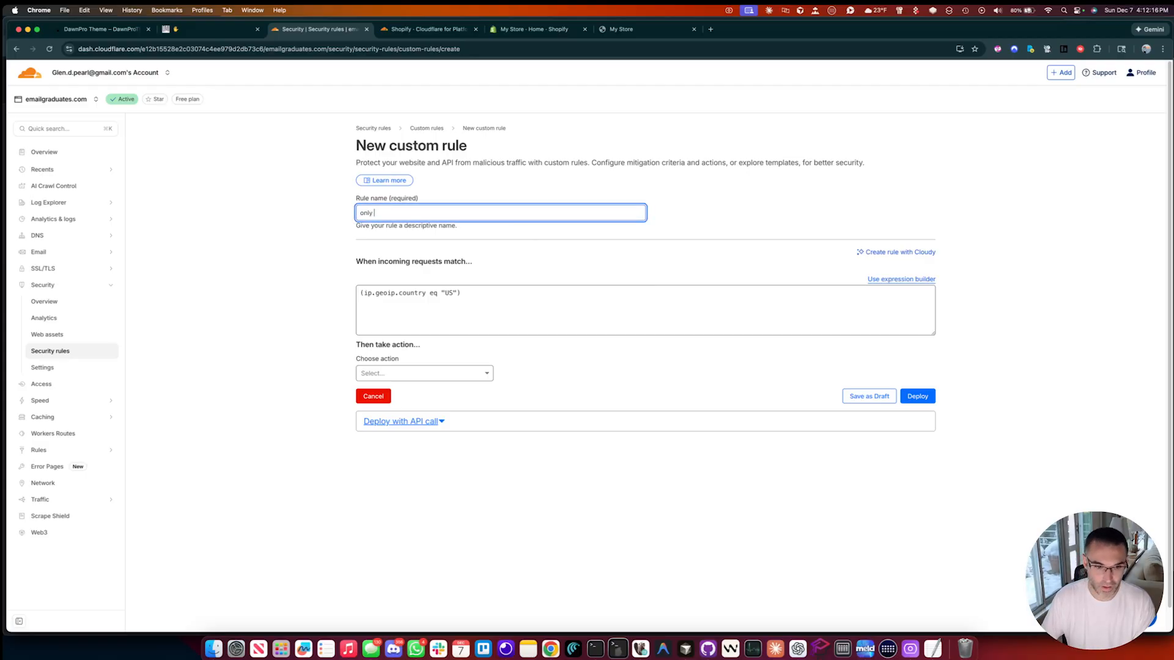
text(allow united s)
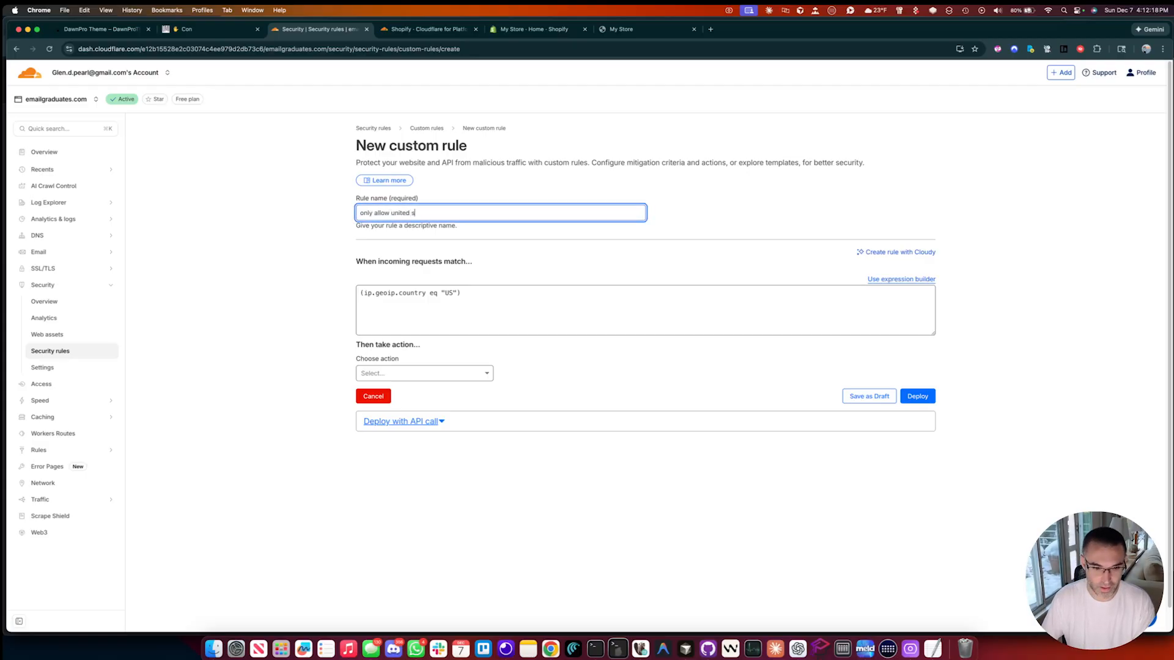
text(tates)
Step: Set the custom rule's action to Block and deploy it
click(427, 373)
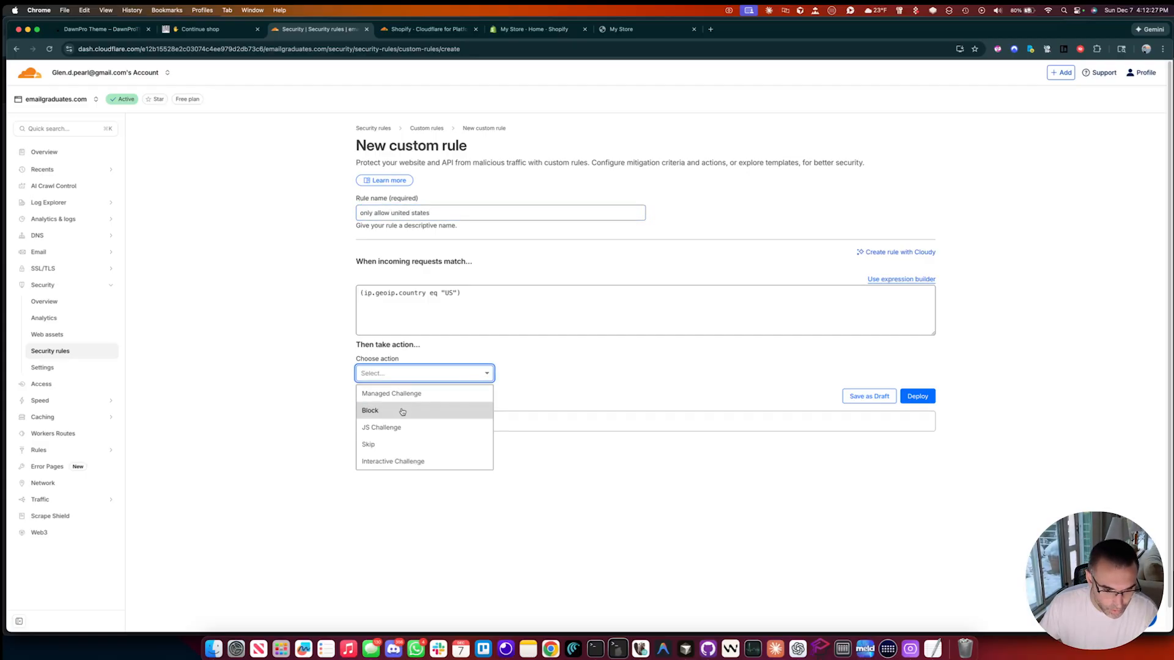
click(402, 410)
click(918, 404)
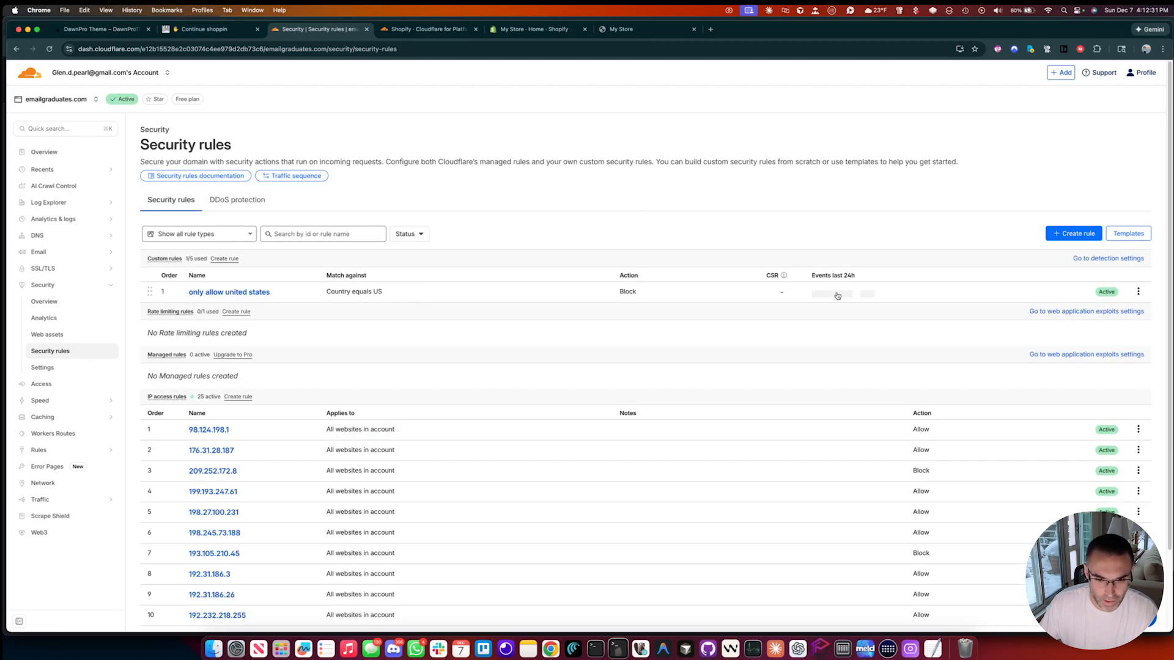
Step: Edit the "only allow united states" custom rule in the expression builder, setting its country condition to does not equal United States
click(1138, 291)
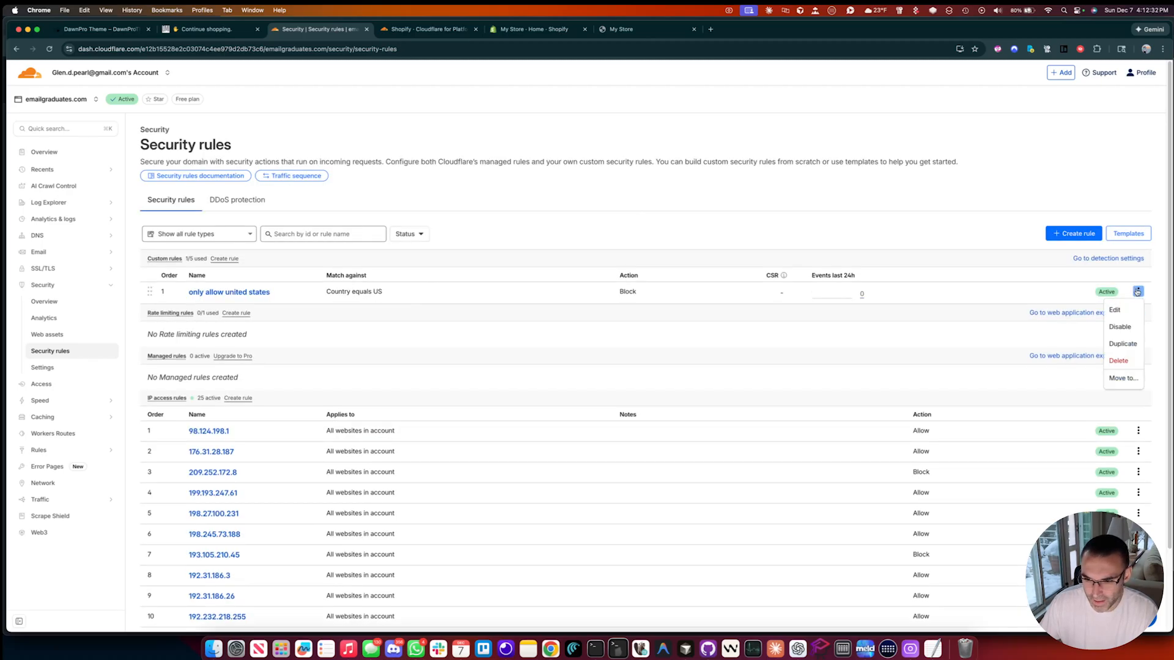
click(1113, 311)
click(911, 320)
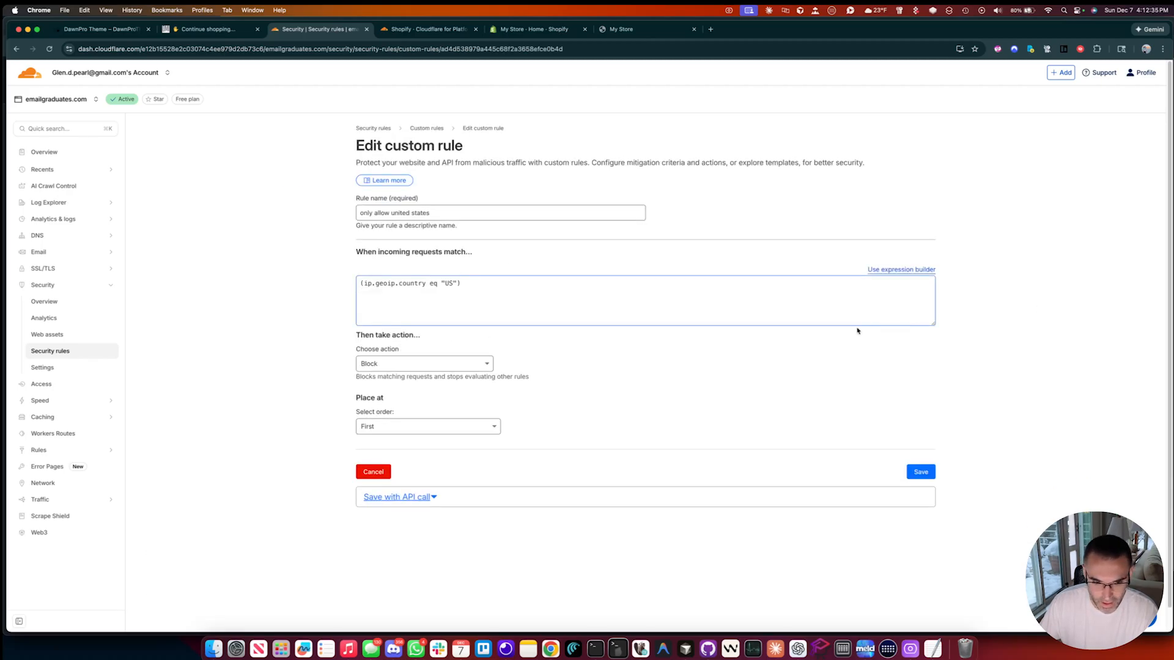
click(884, 272)
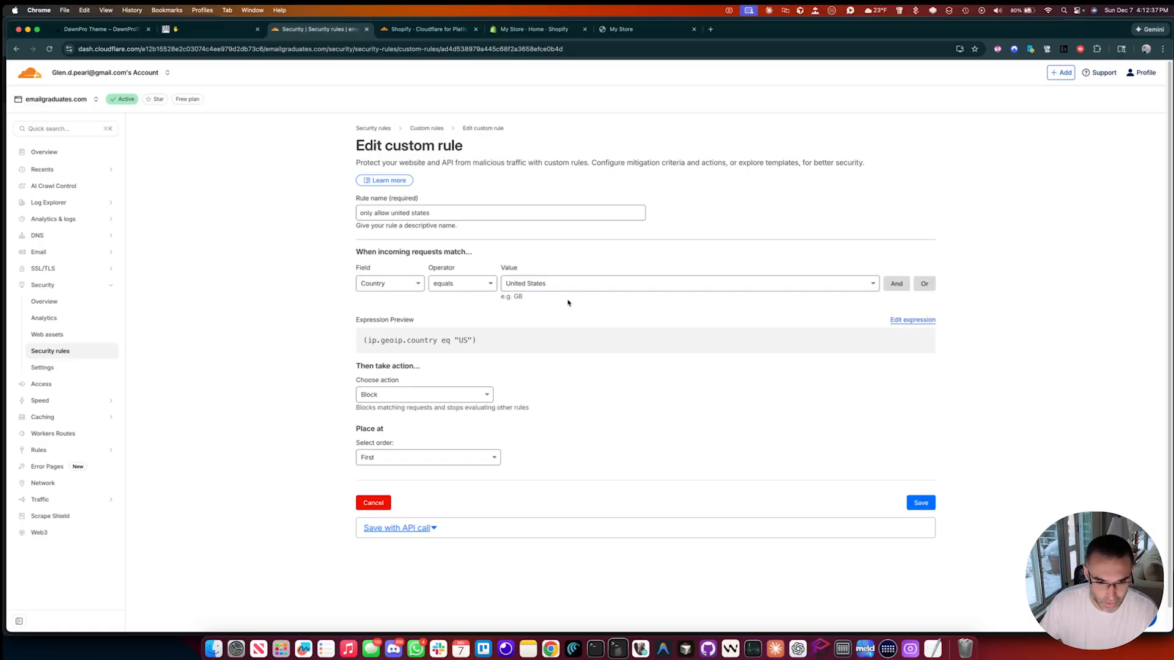
click(460, 285)
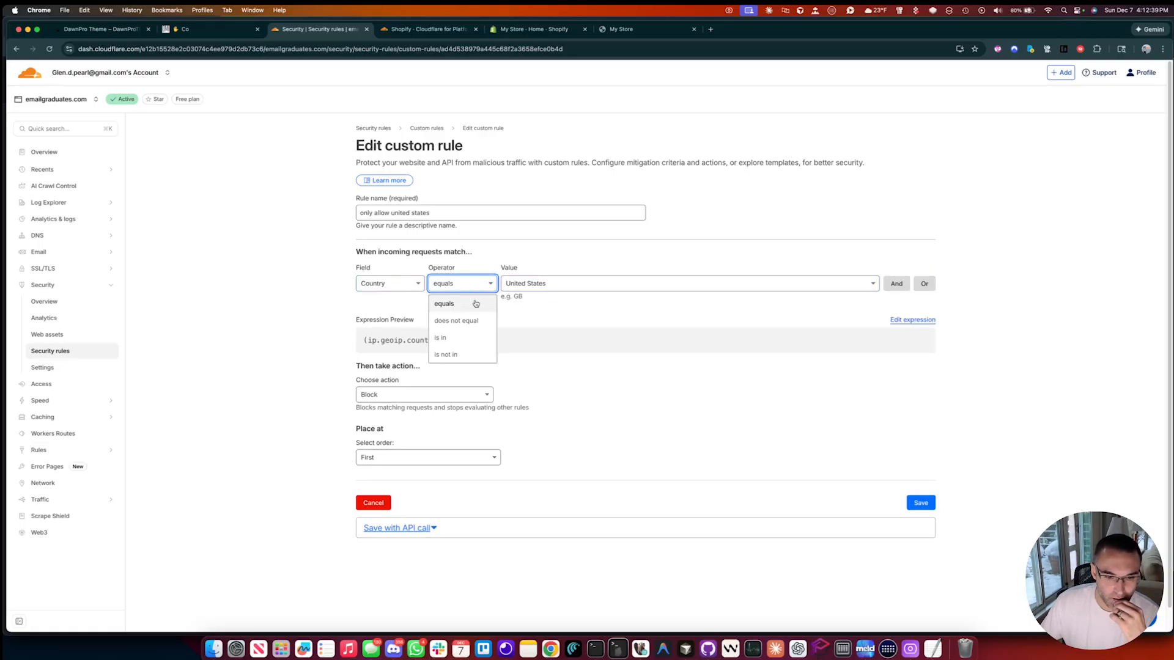
click(475, 303)
click(470, 286)
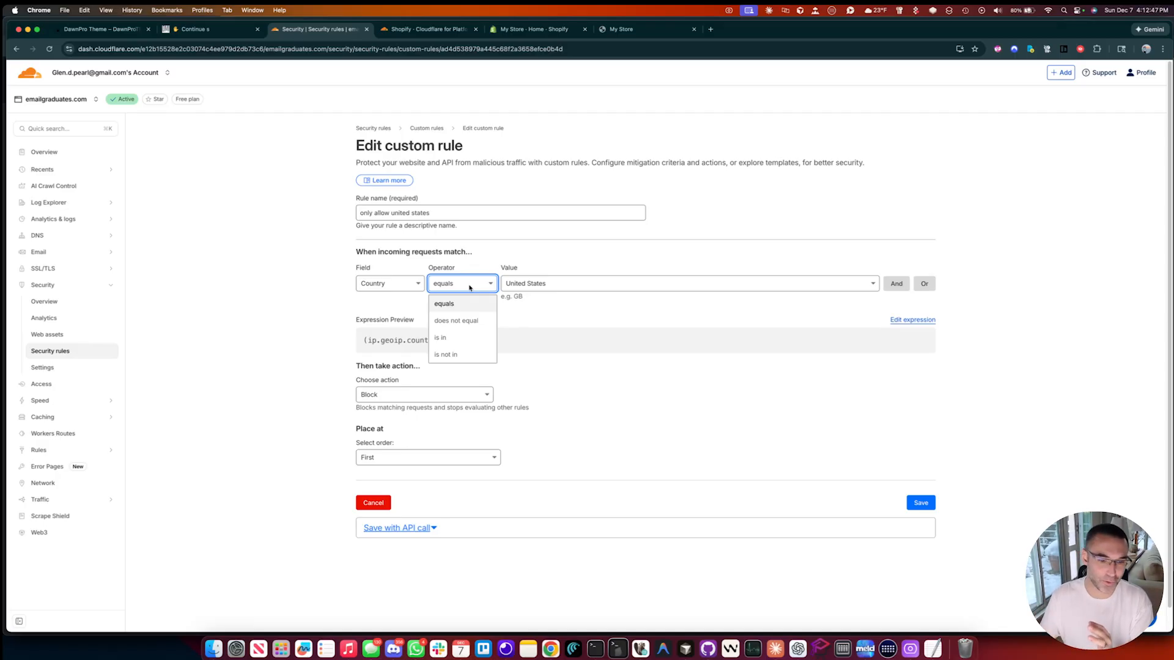
click(468, 322)
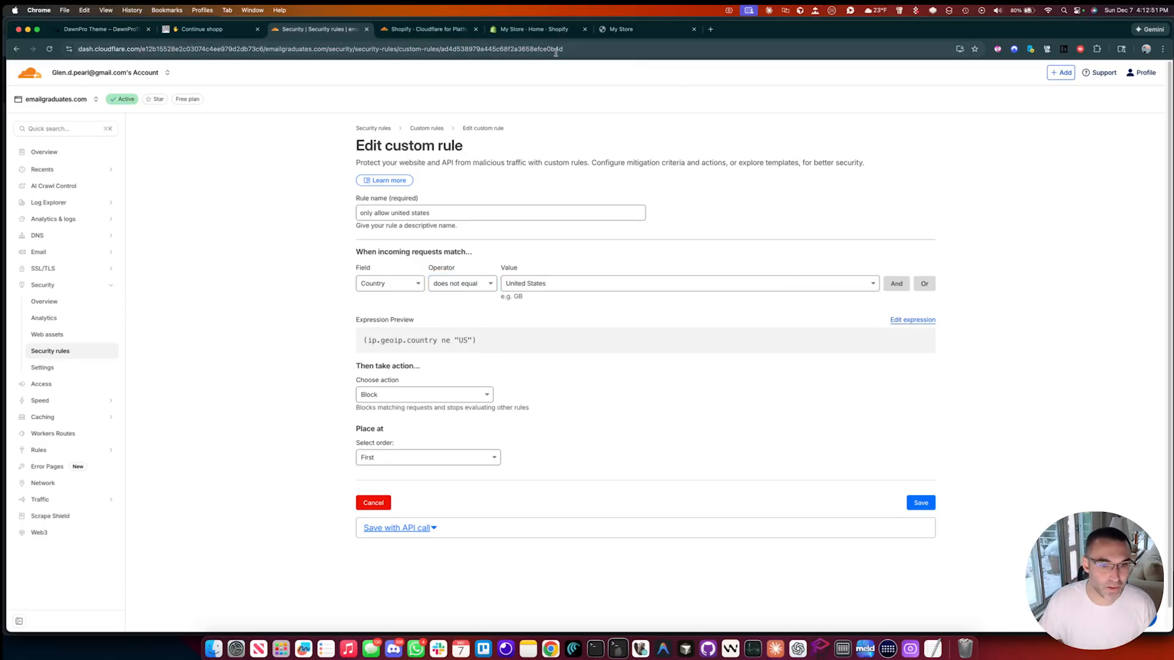
Step: Reload the emailgraduates.com storefront to test access under the currently deployed rule
click(630, 29)
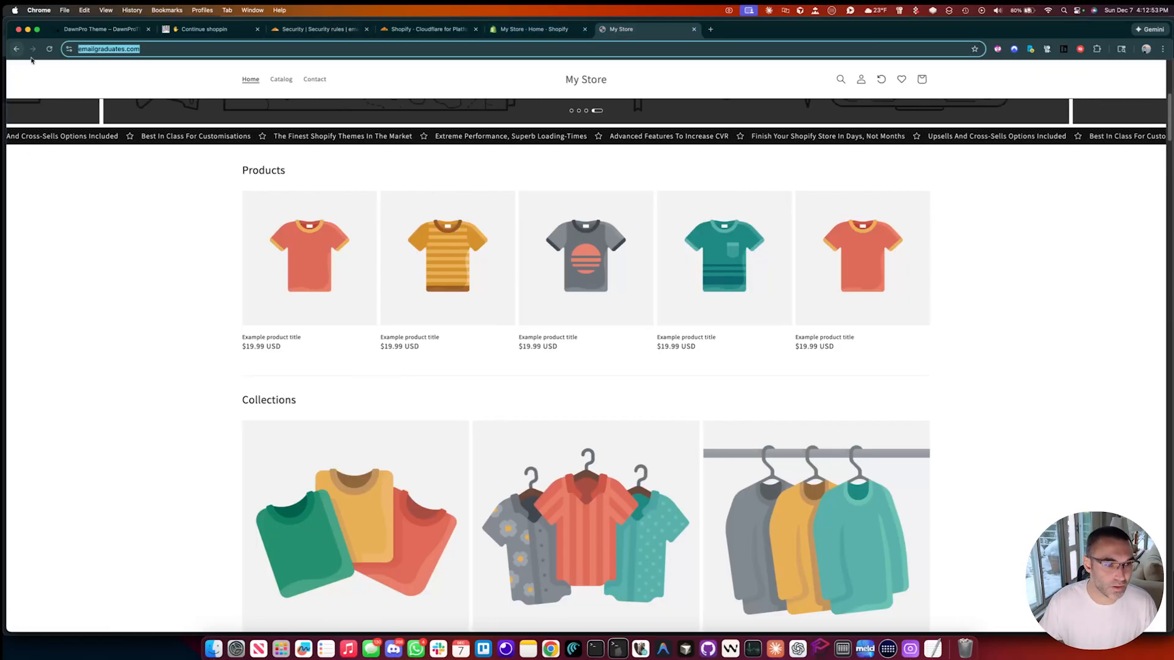
key(Return)
Step: Return to the custom rule being edited and save its changed country condition
click(439, 30)
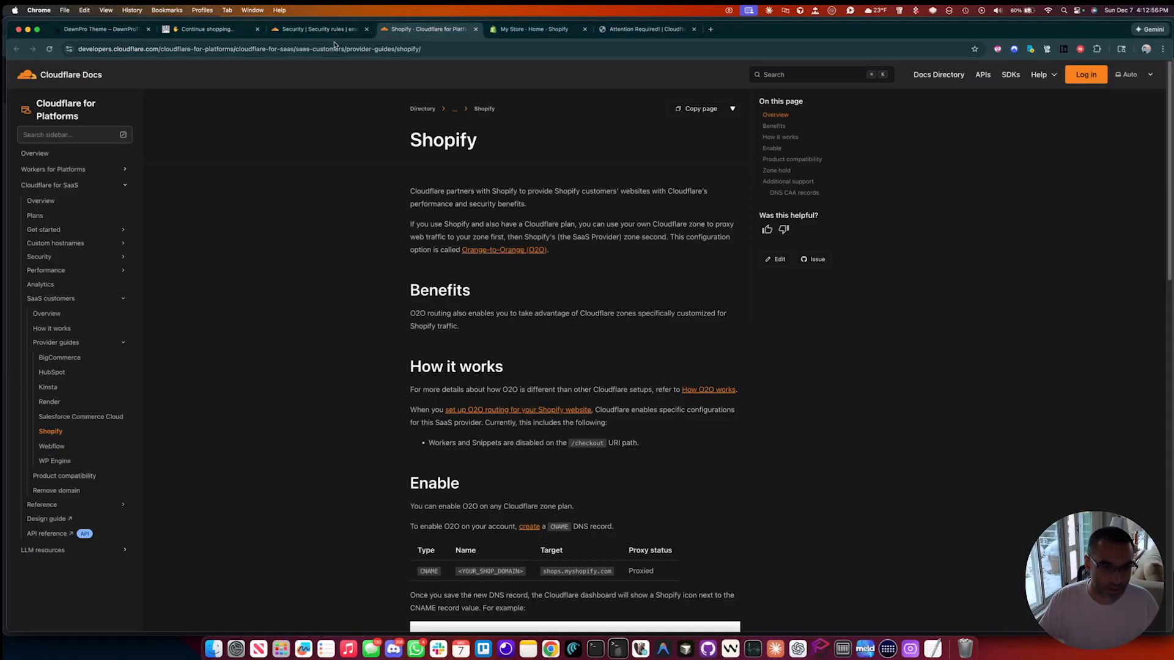
key(ctrl+shift+Tab)
key(ctrl+shift+Tab)
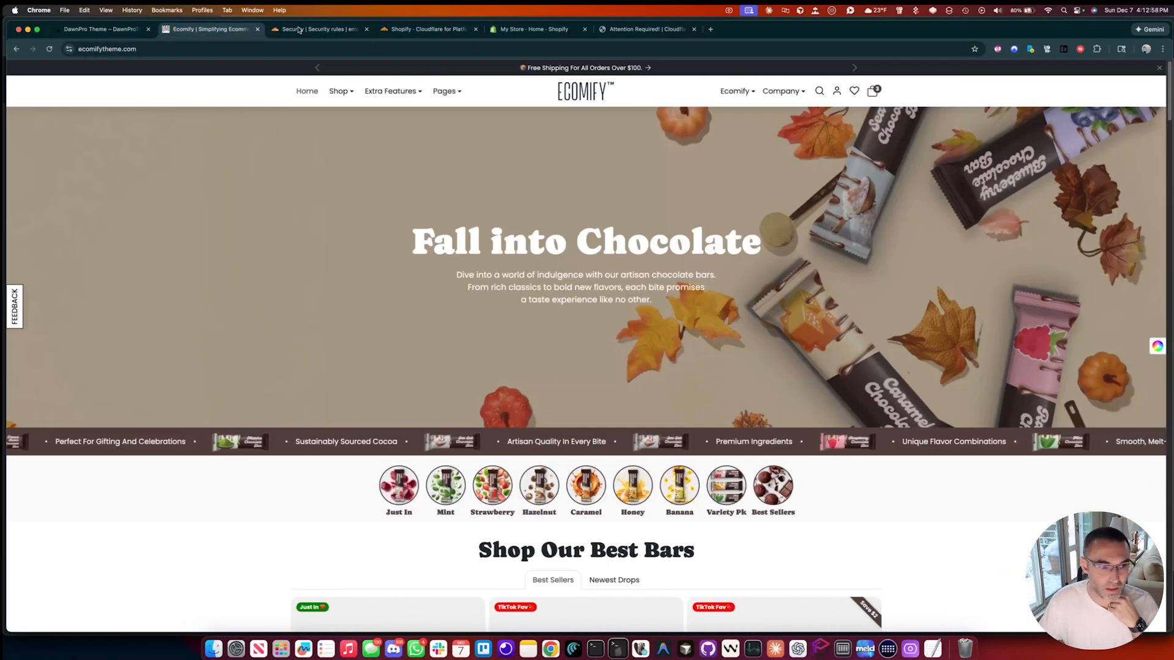
click(427, 30)
click(328, 30)
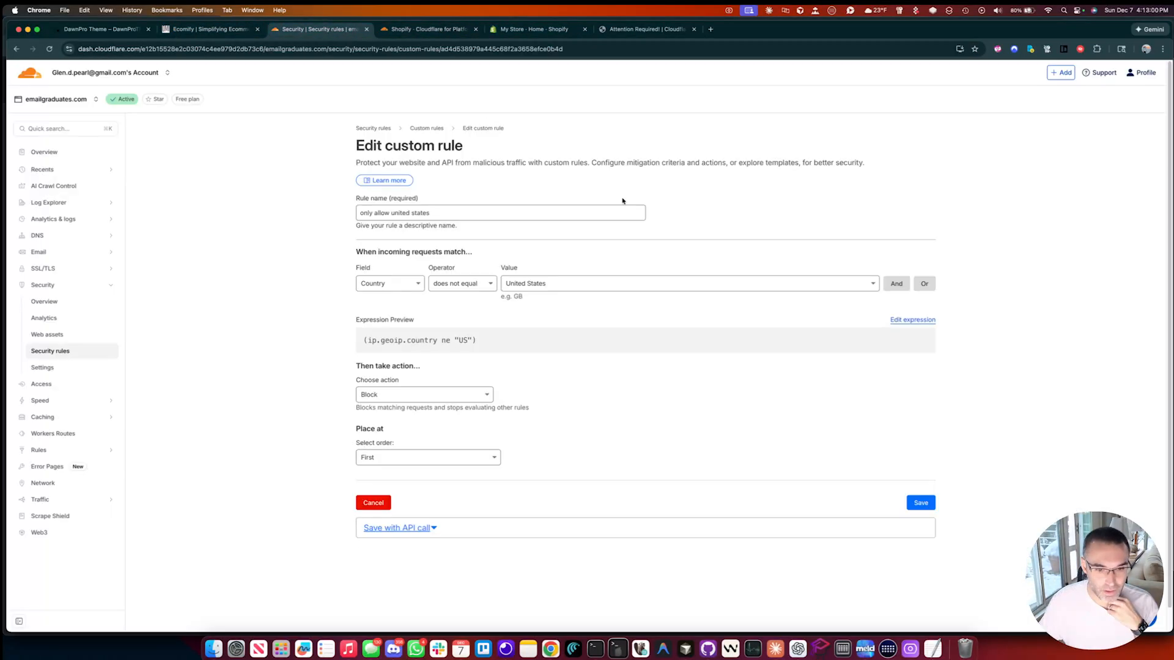
click(930, 505)
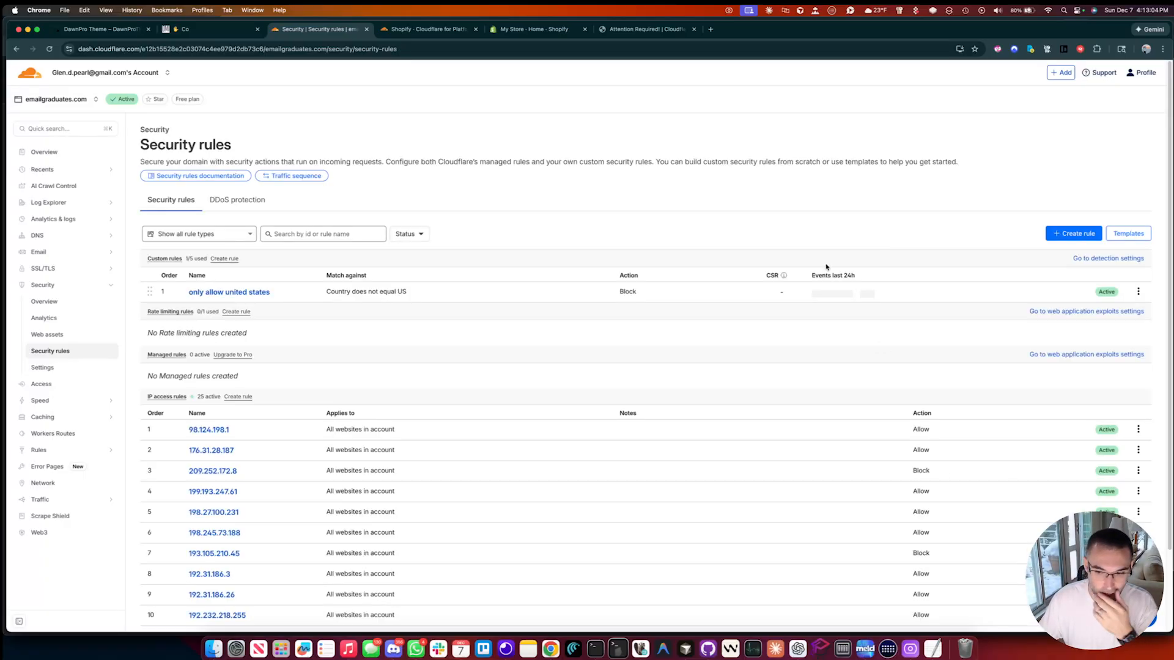
Step: Test the saved rule by reloading emailgraduates.com without a VPN and again through a NordVPN connection to Germany
click(604, 32)
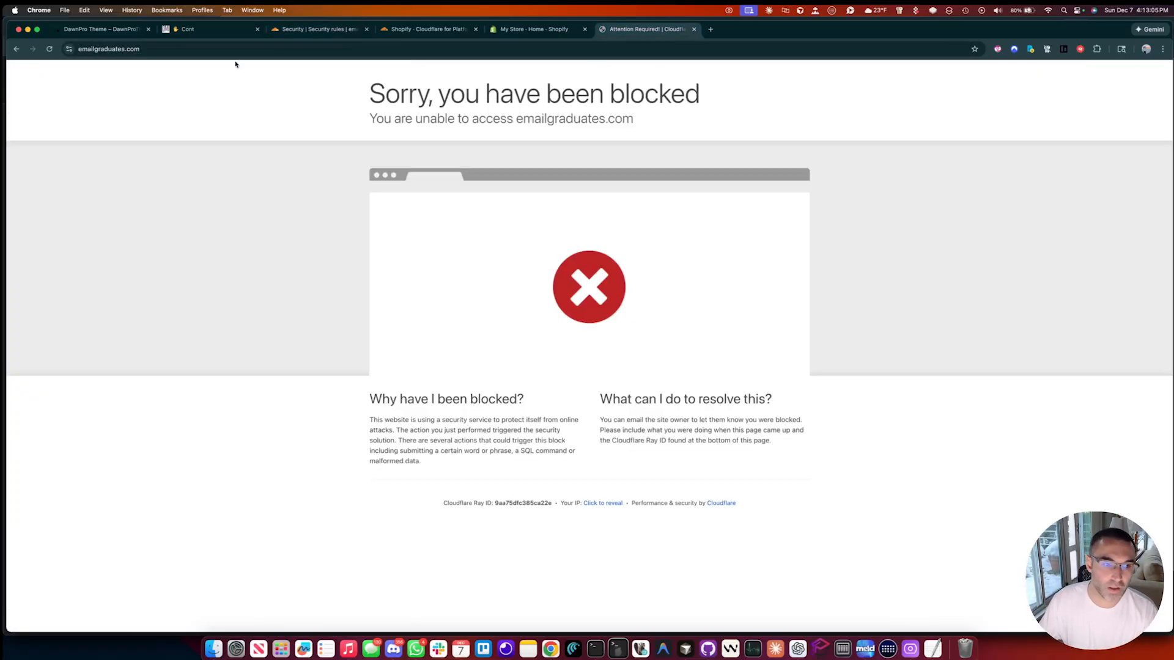
click(50, 49)
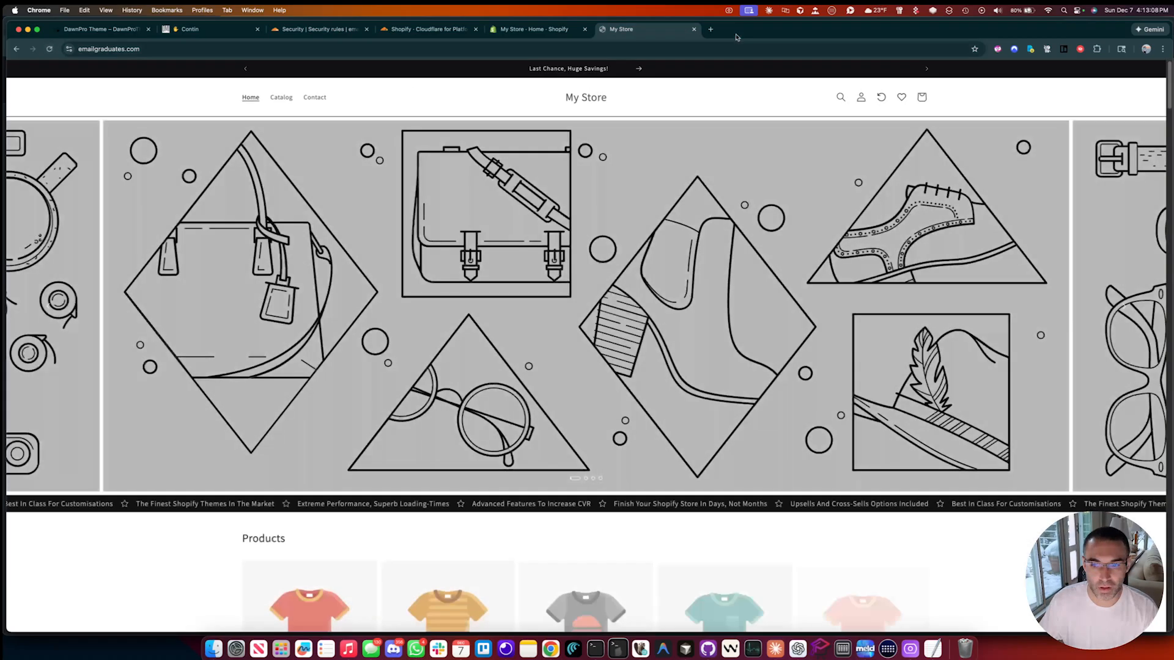
click(1014, 48)
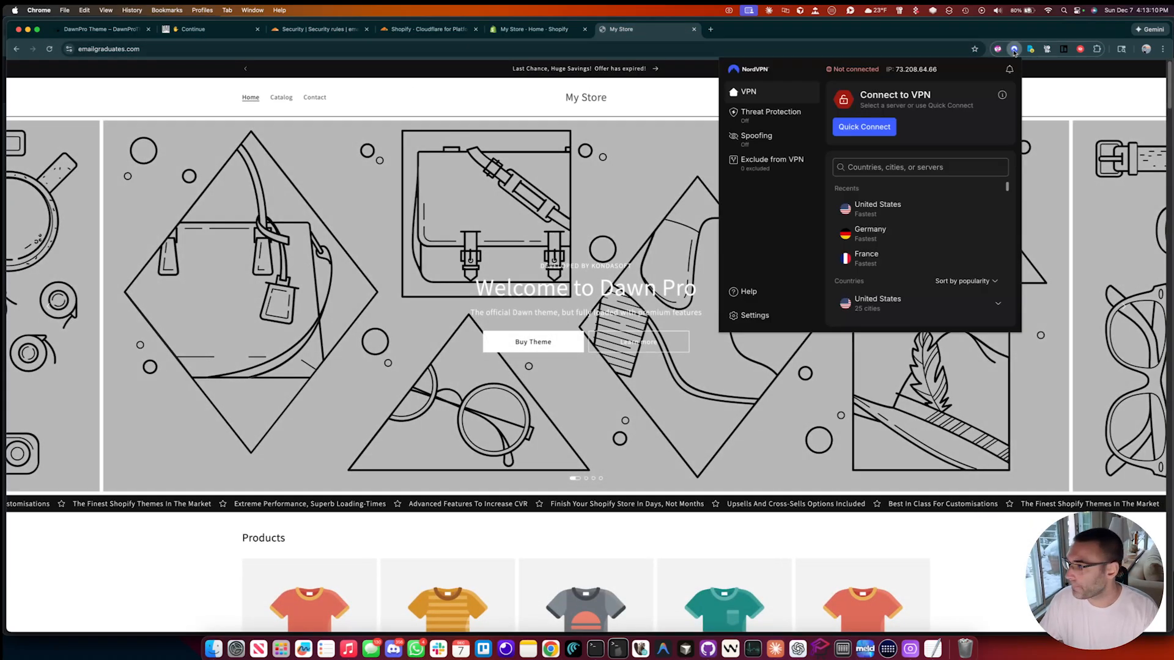
click(869, 233)
click(576, 85)
key(super+r)
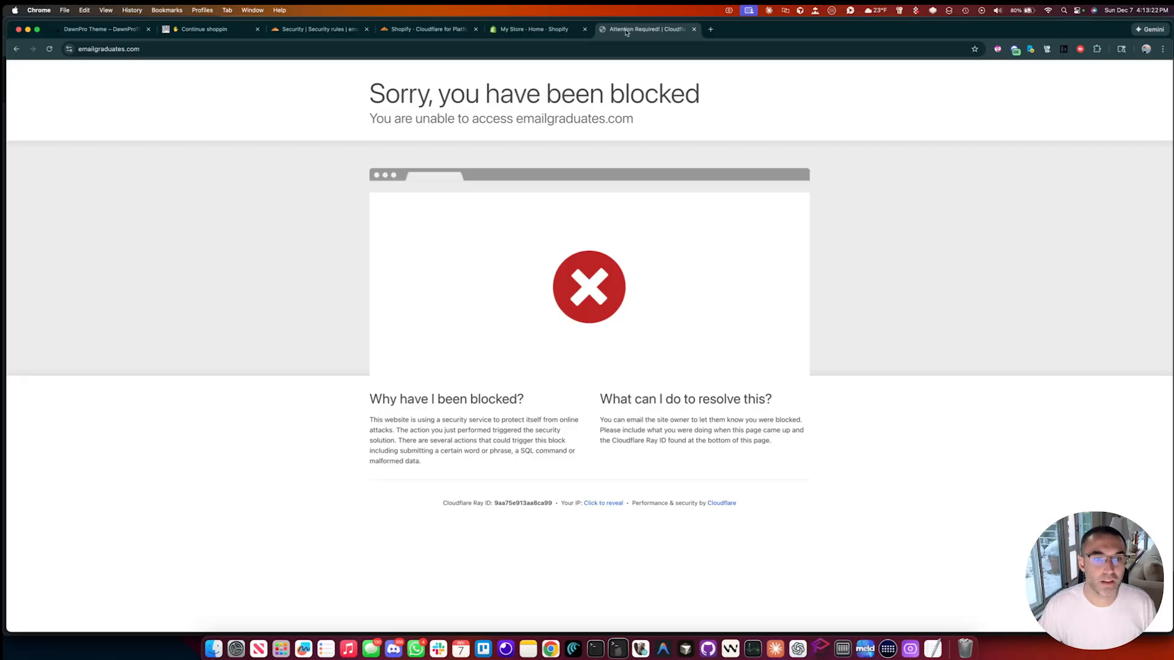
Step: Return to Cloudflare's security rules and review the rule templates, filtering by Client-side abuse and Web application exploits
click(396, 36)
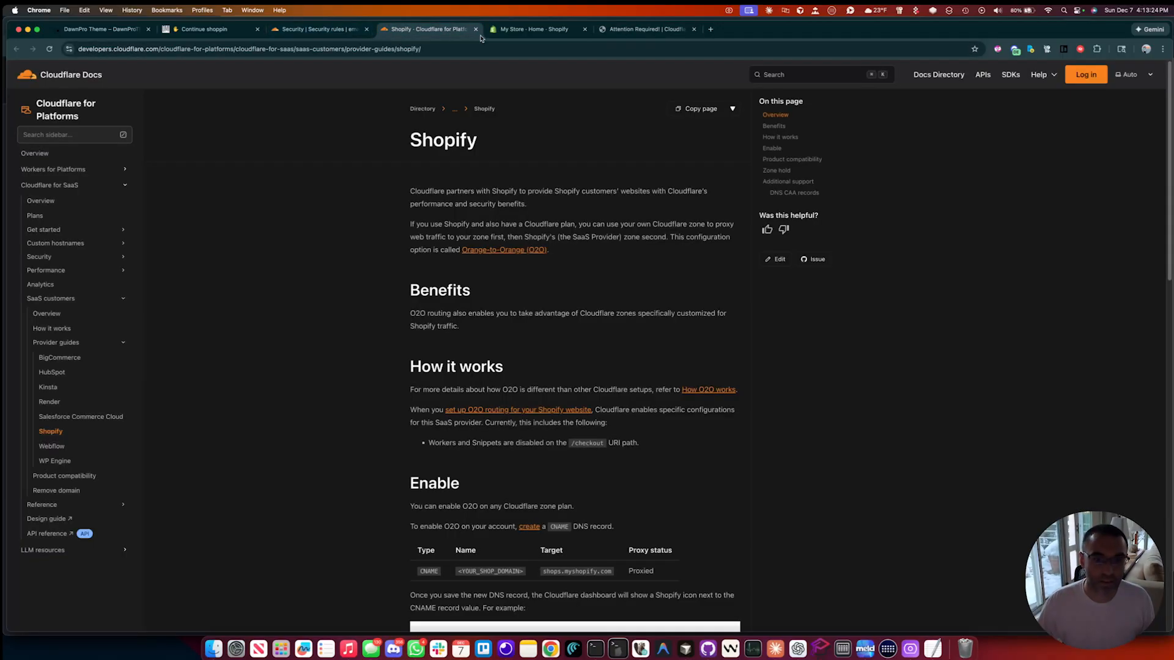
click(347, 29)
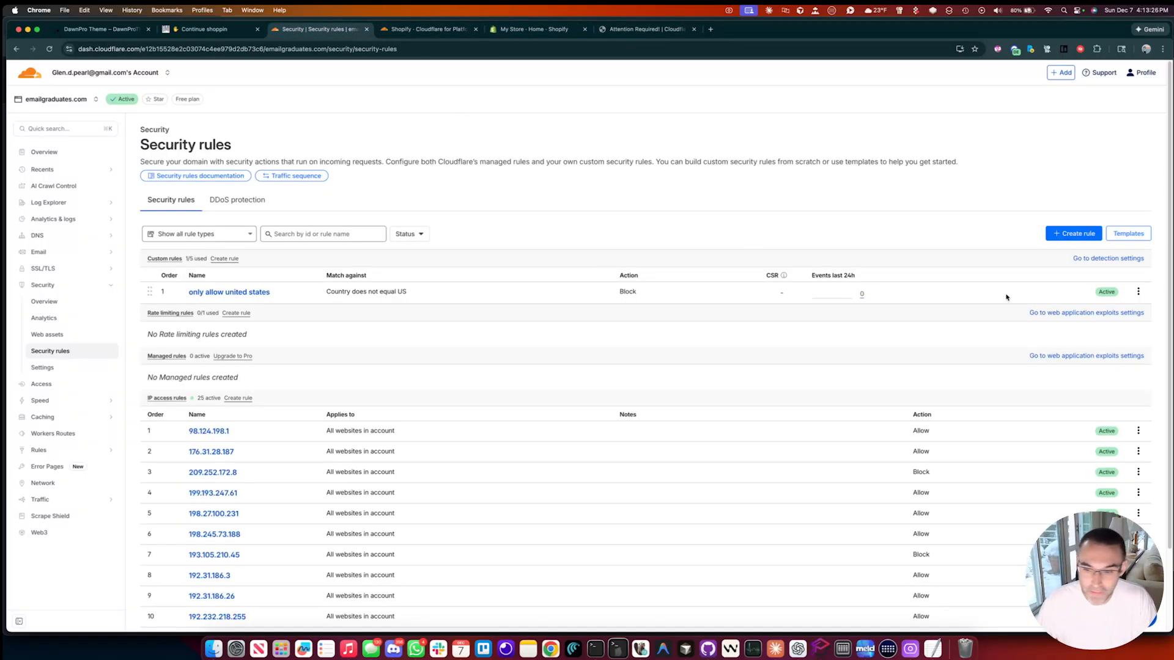
click(1127, 234)
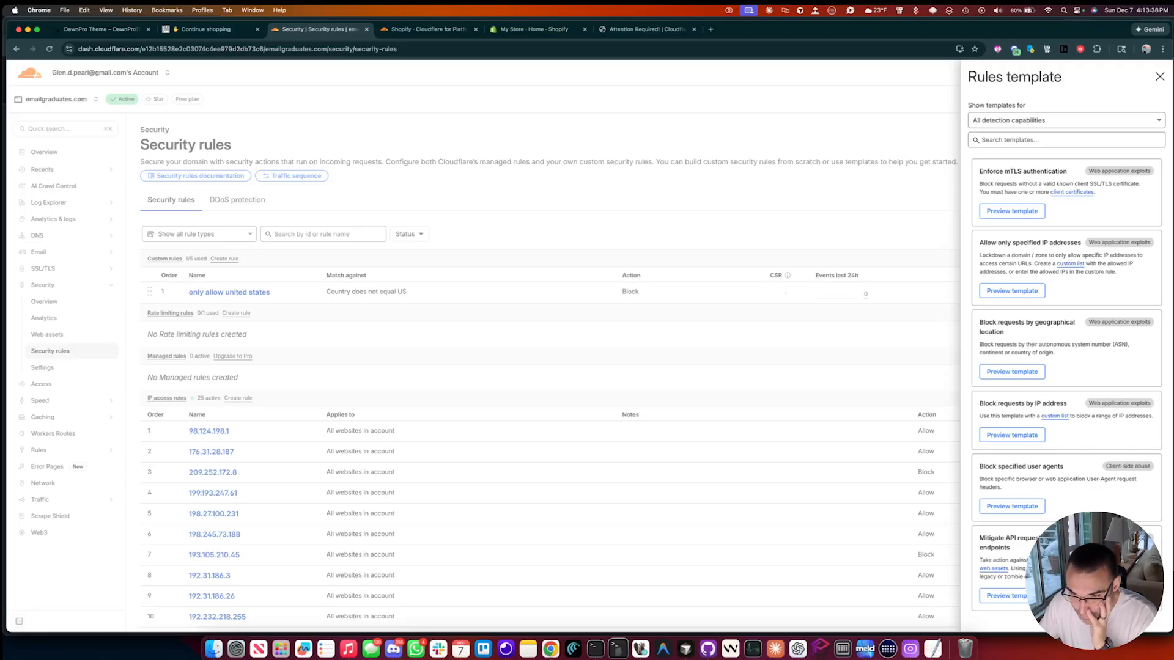
click(1046, 121)
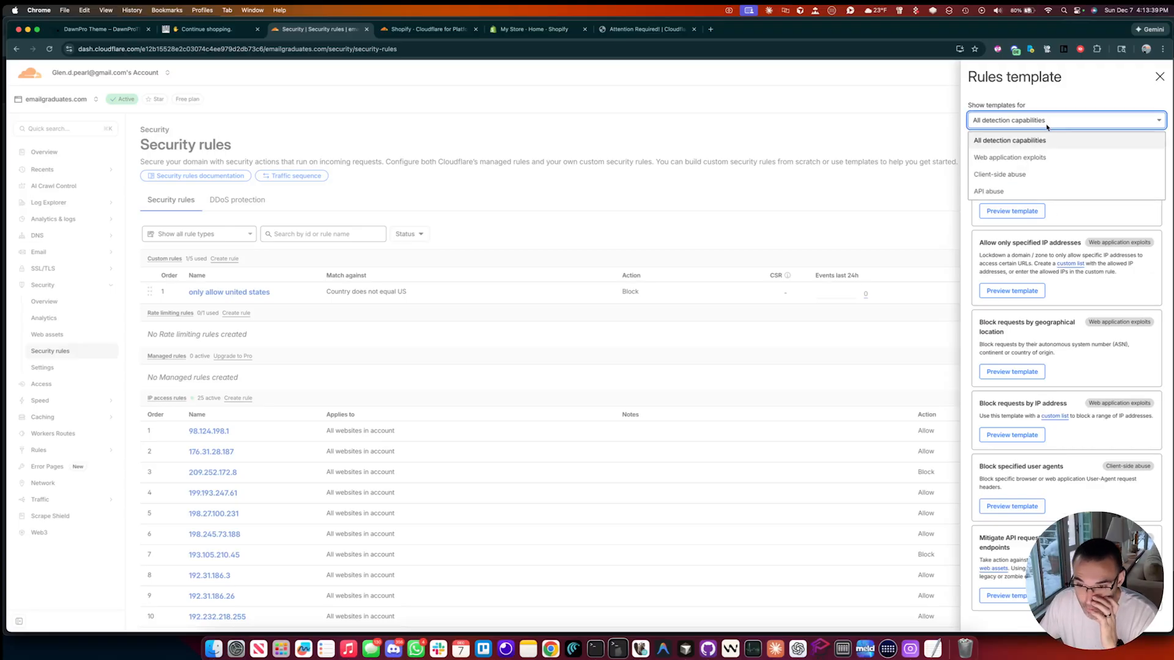
click(1032, 176)
click(1039, 124)
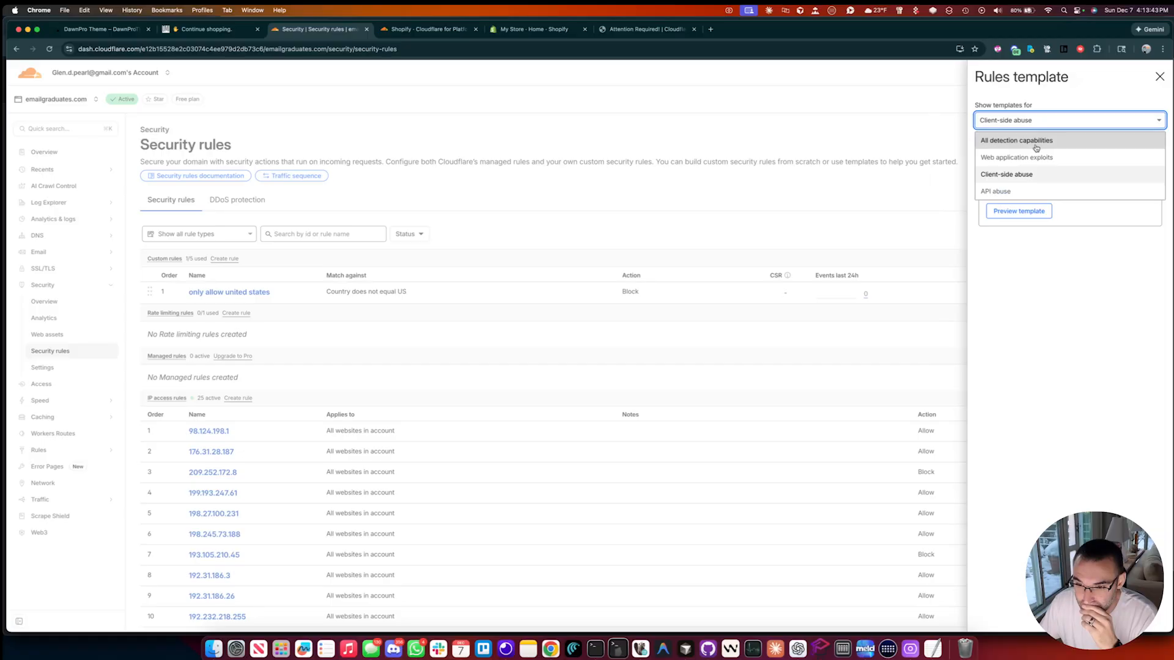
click(1037, 139)
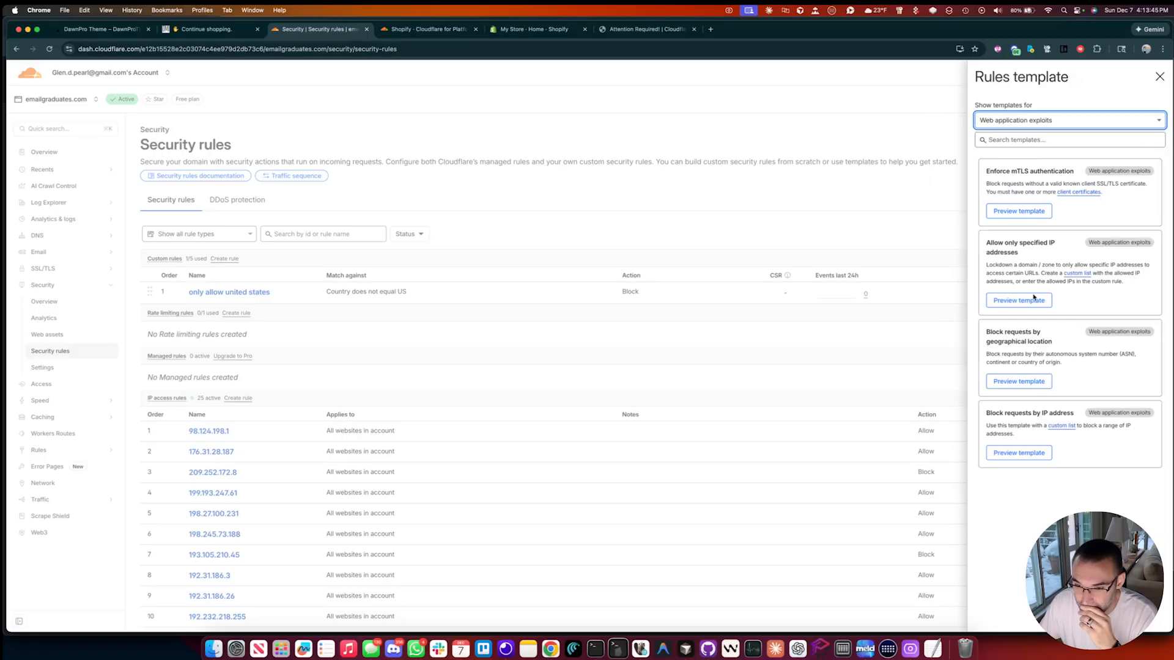
click(1159, 76)
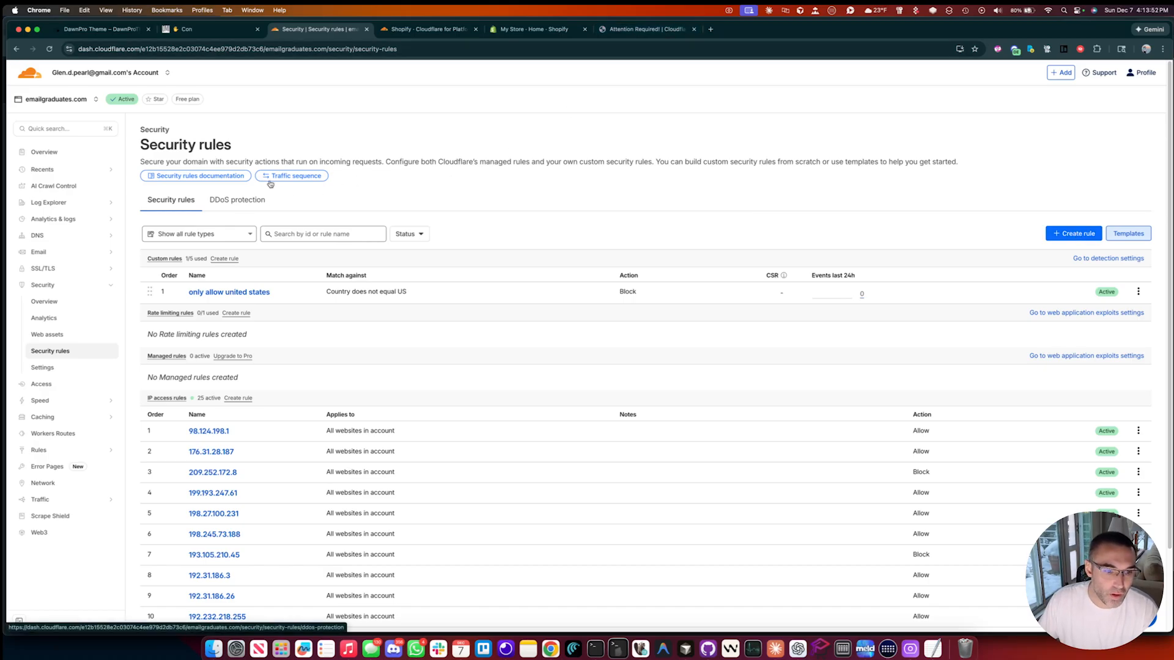
Step: Open Claude in a new browser tab and check the NordVPN connection
click(710, 29)
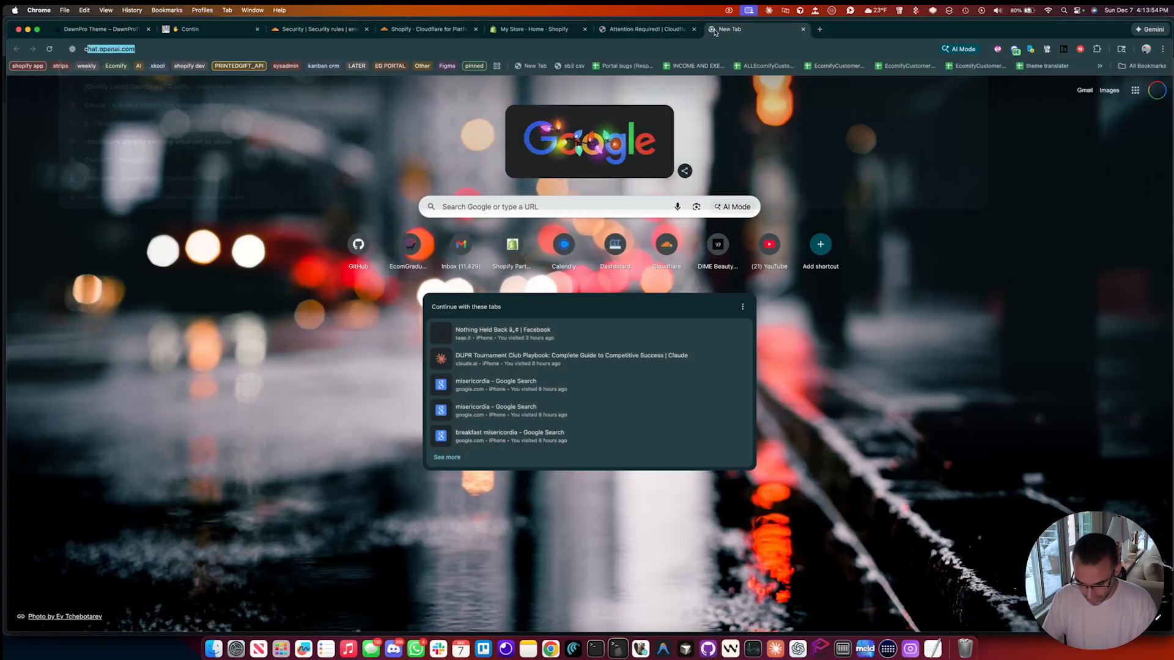
text(claud)
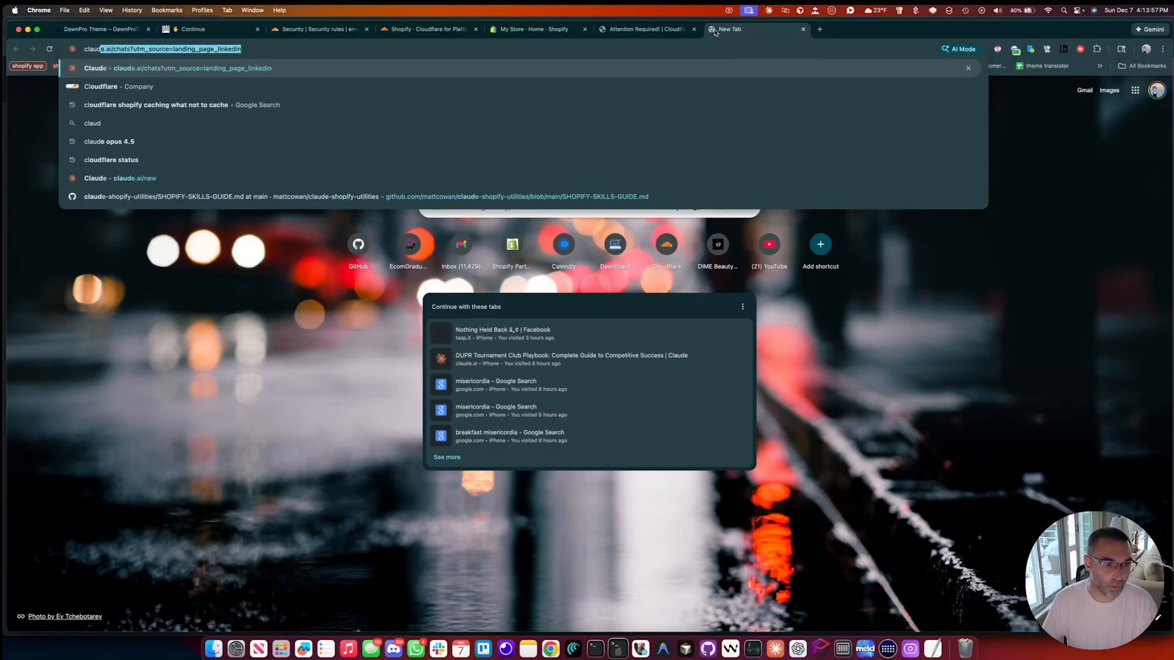
key(Return)
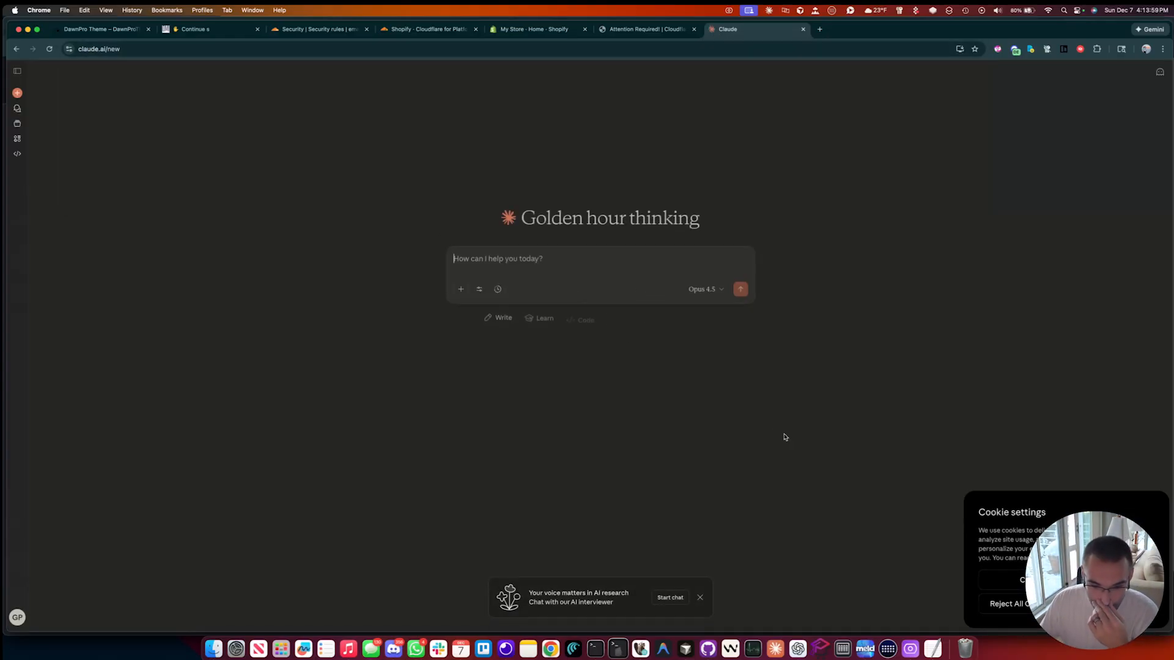
click(1014, 50)
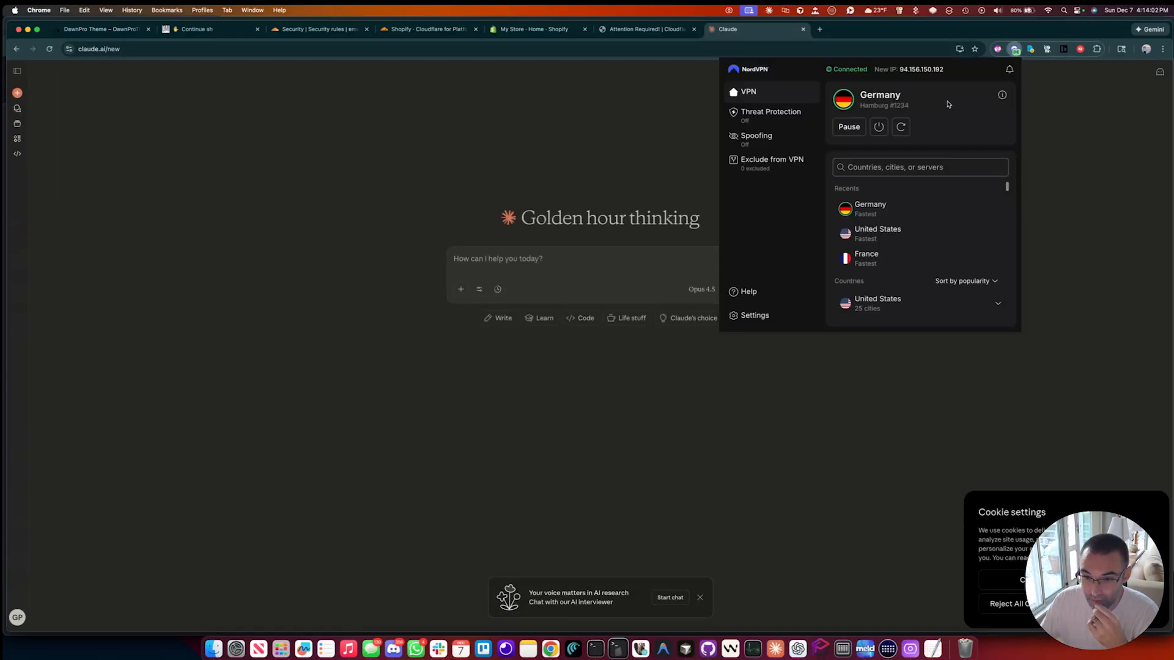
Step: Draft a prompt asking for firewall rules for a Shopify store using Cloudflare's O2O that would help stop fraud, bots and spam
click(506, 267)
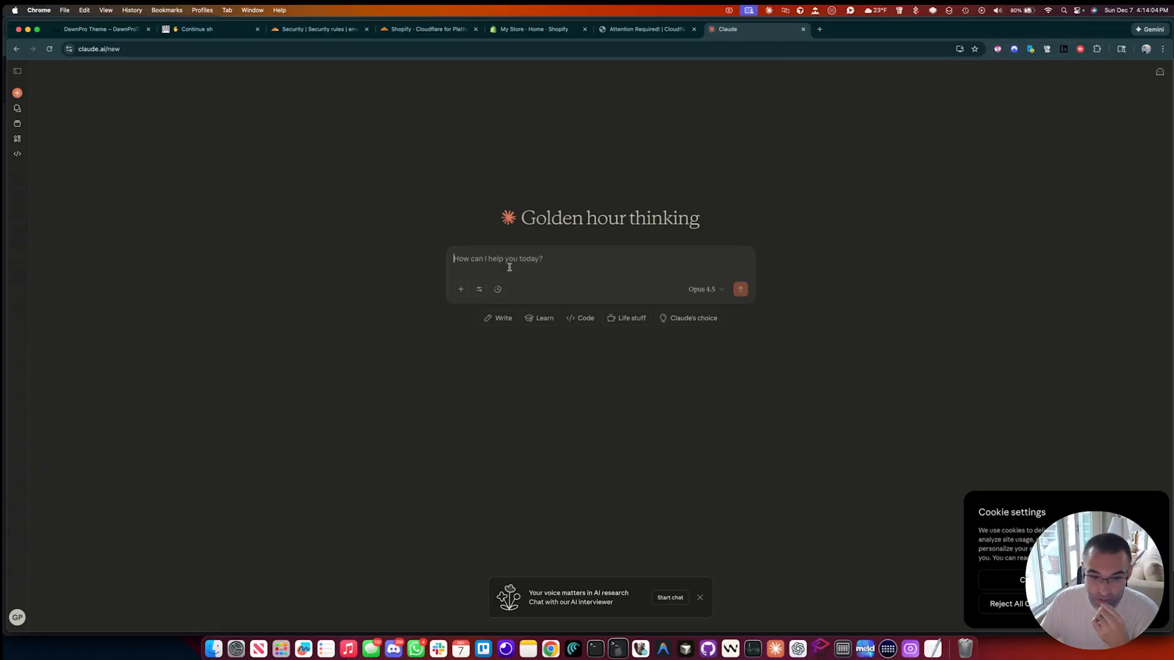
text(I'm using cloudflares o2o)
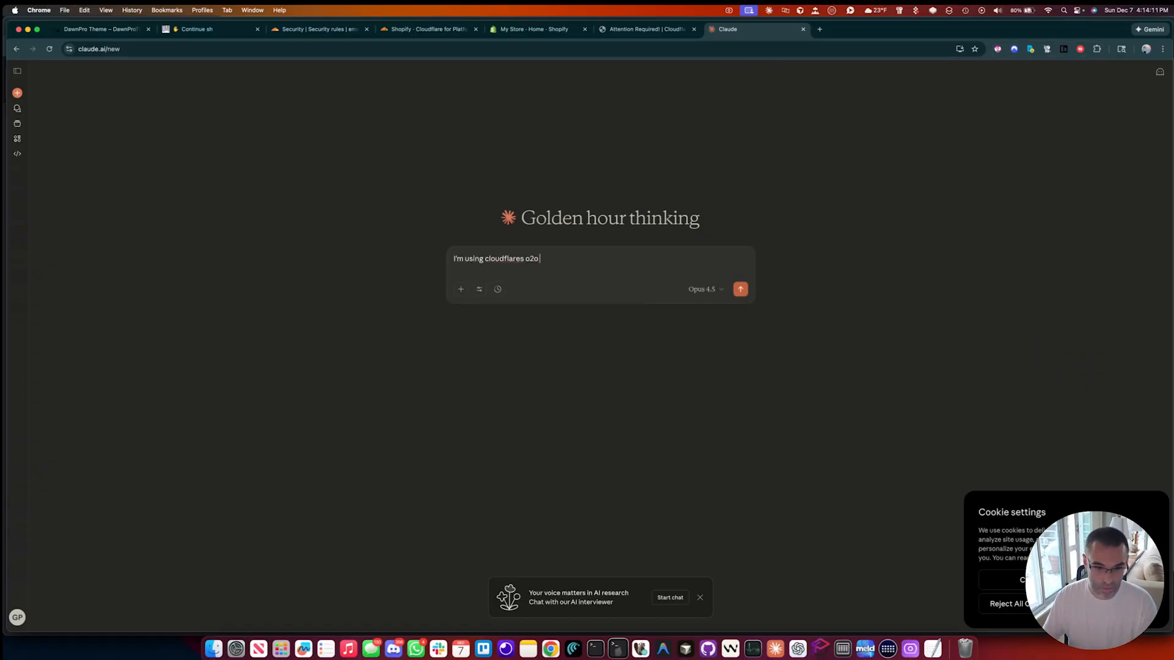
text( for my shopif)
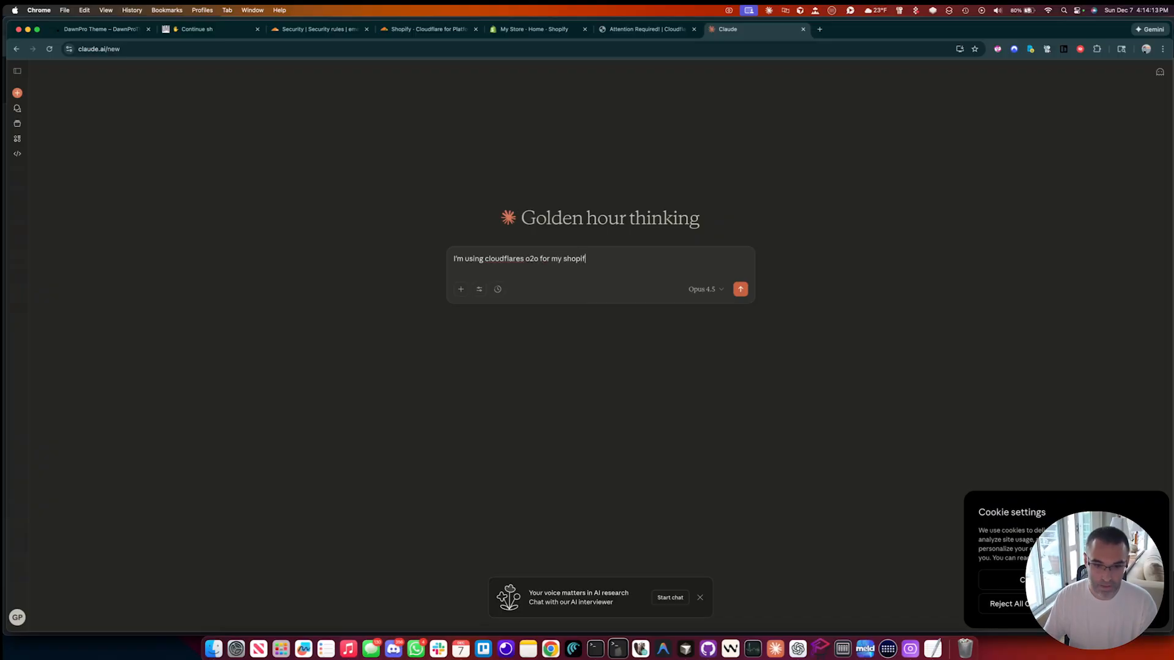
text(y store and i )
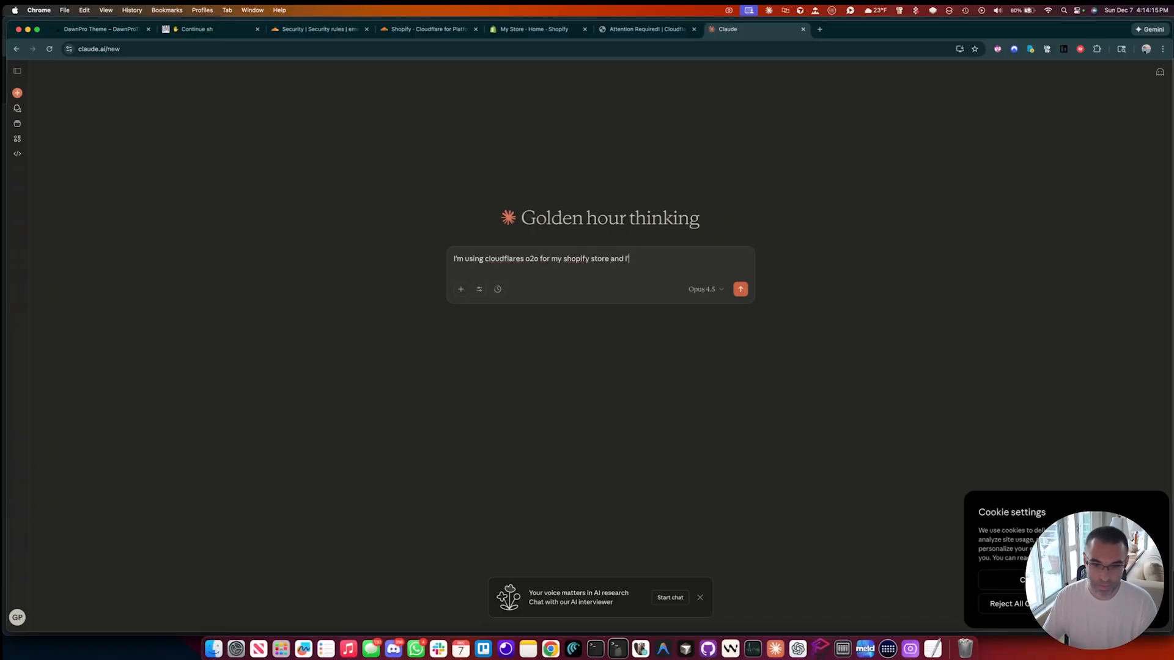
text(m )
text(add)
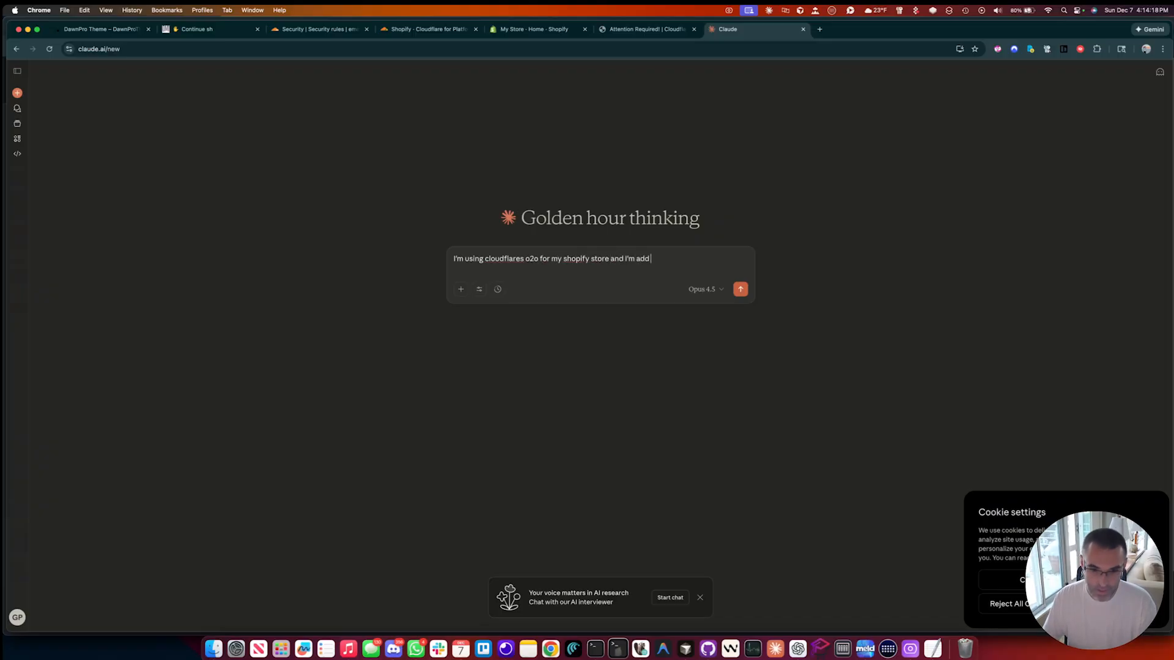
text( firewall rules. can you proivi)
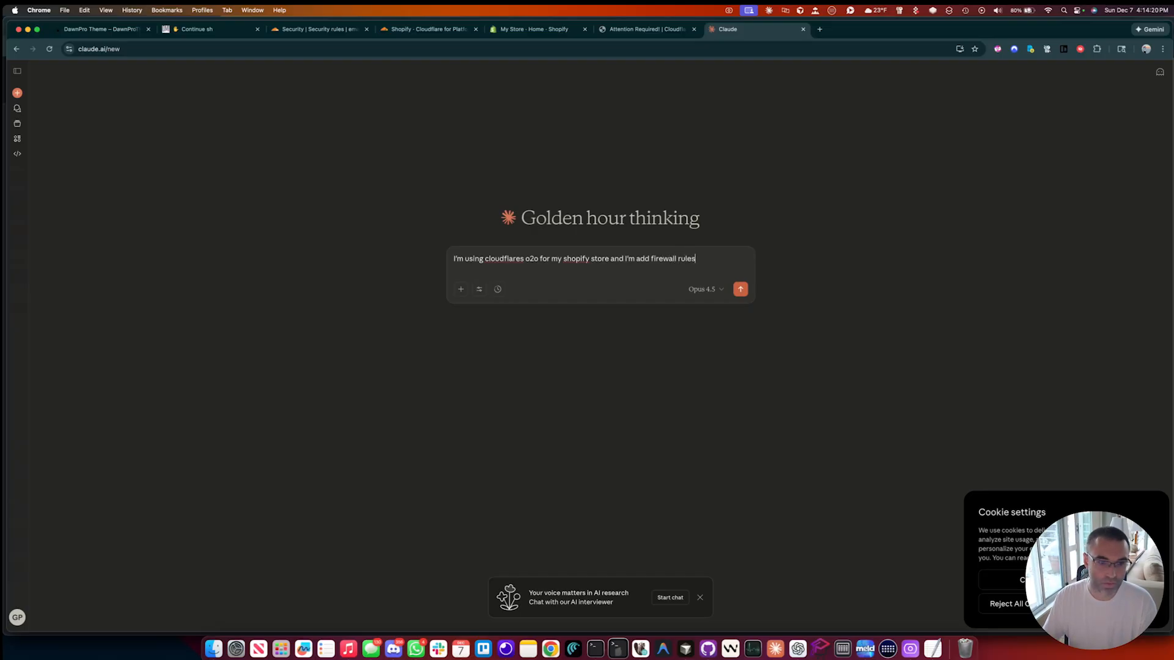
key(BackSpace)
key(BackSpace)
key(BackSpace)
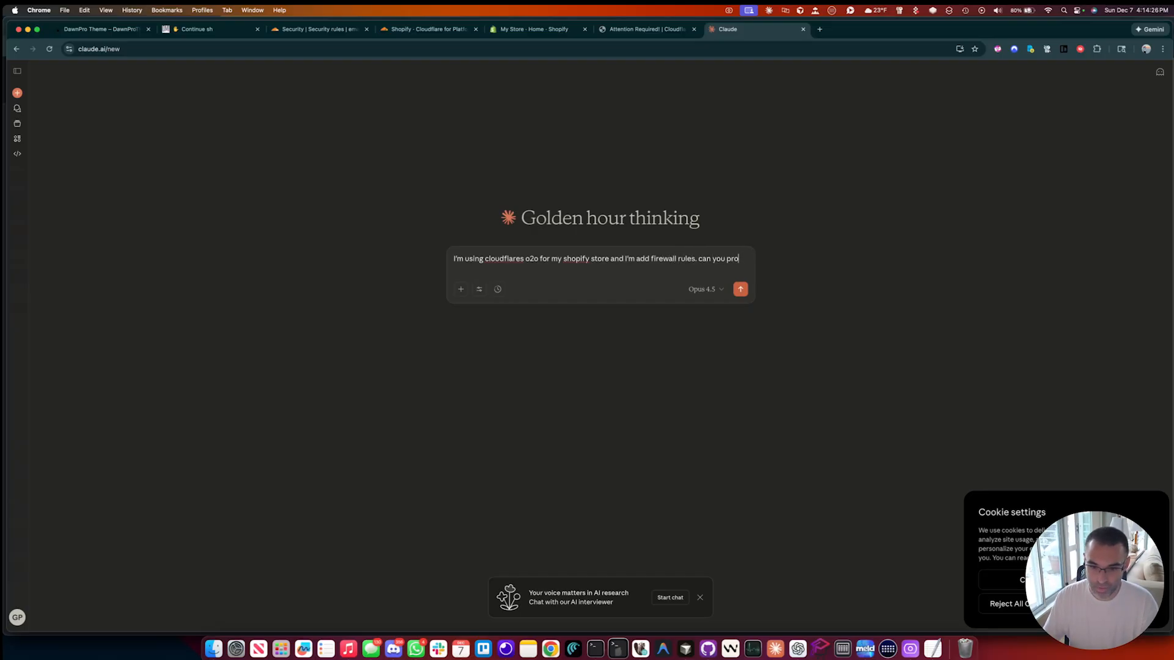
text(vide some rules th)
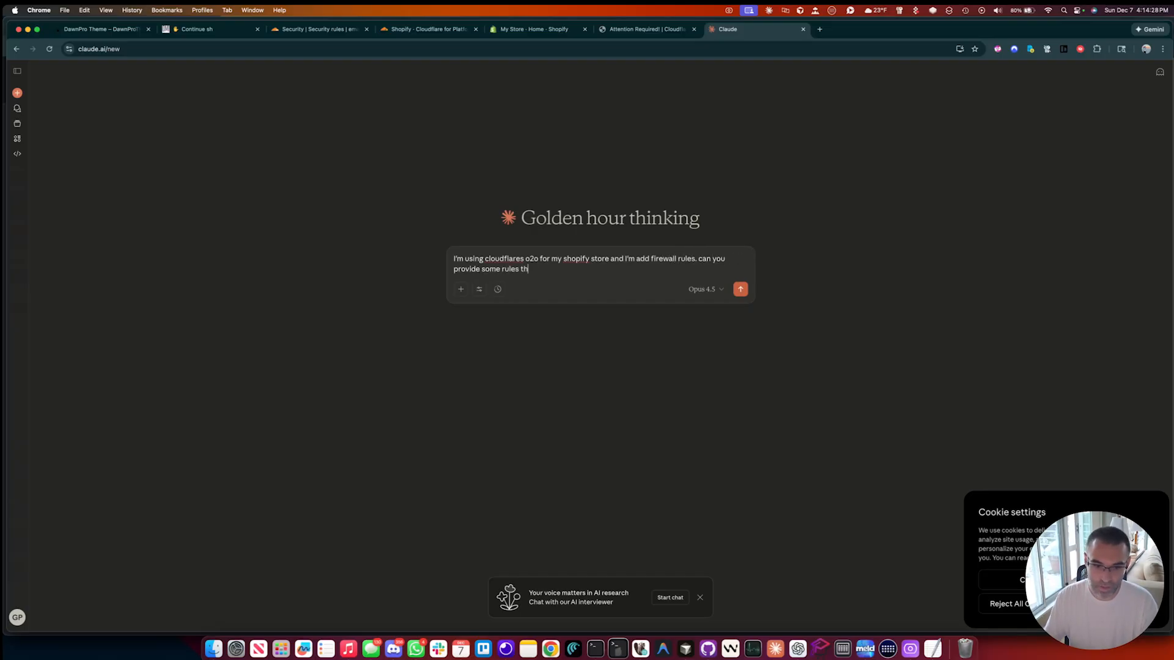
text(at would be helpfu)
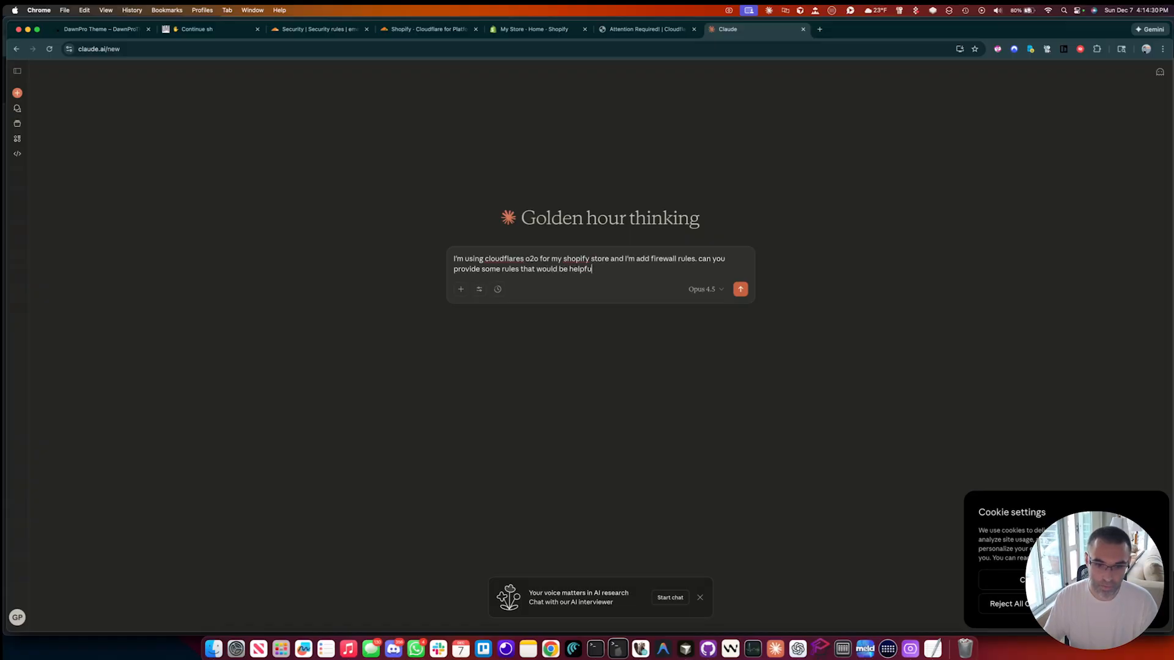
text(l to stop frau)
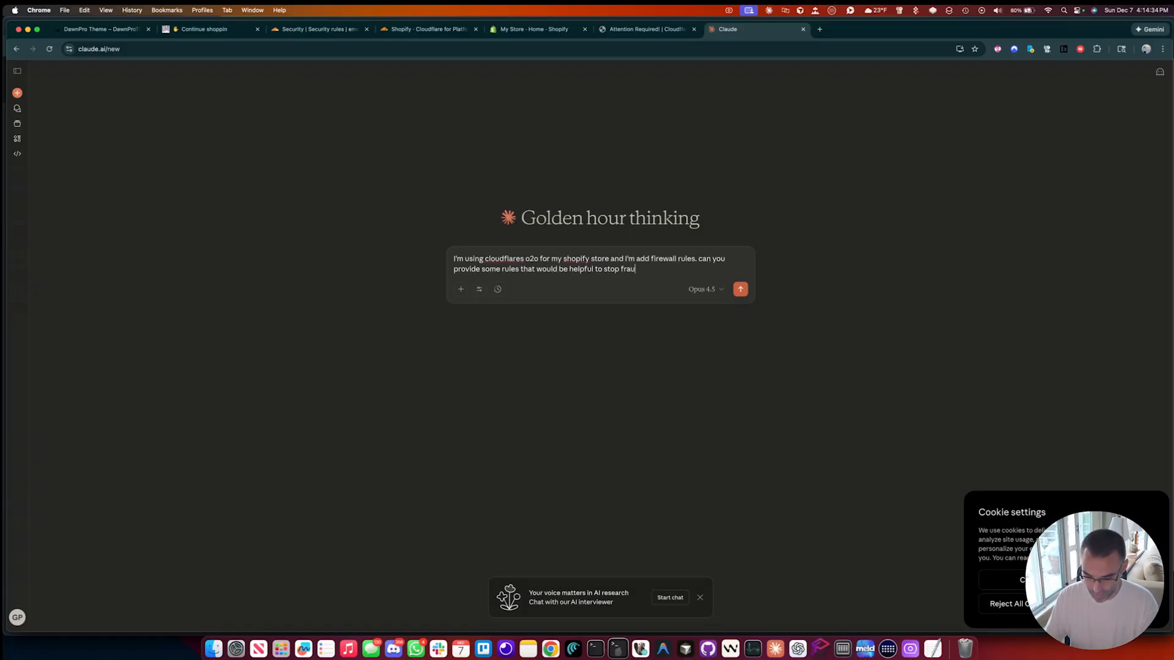
text(d, bots, spam etc)
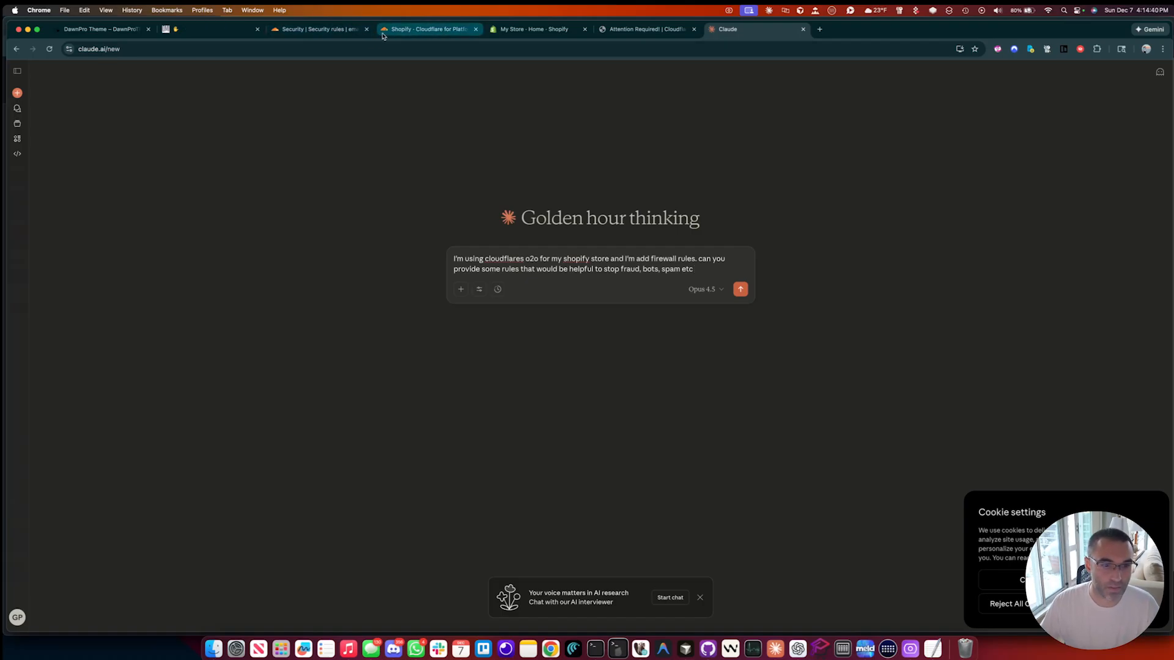
Step: In Cloudflare, open the "only allow united states" rule for editing and switch its condition to the expression editor
click(309, 30)
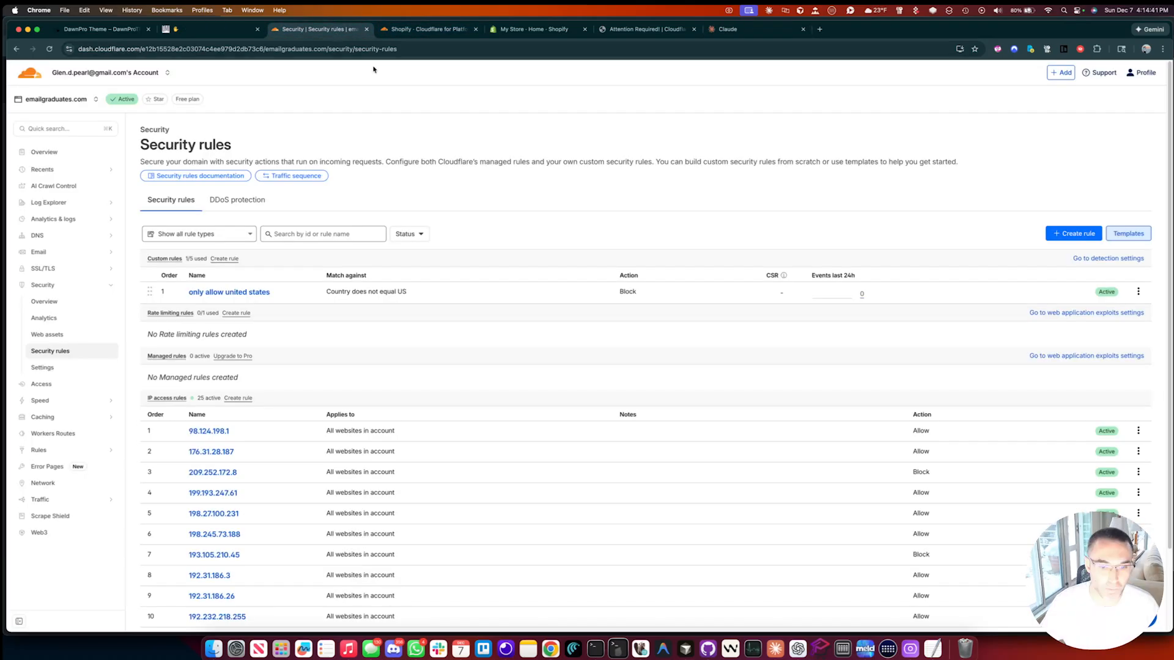
click(1138, 291)
click(1109, 310)
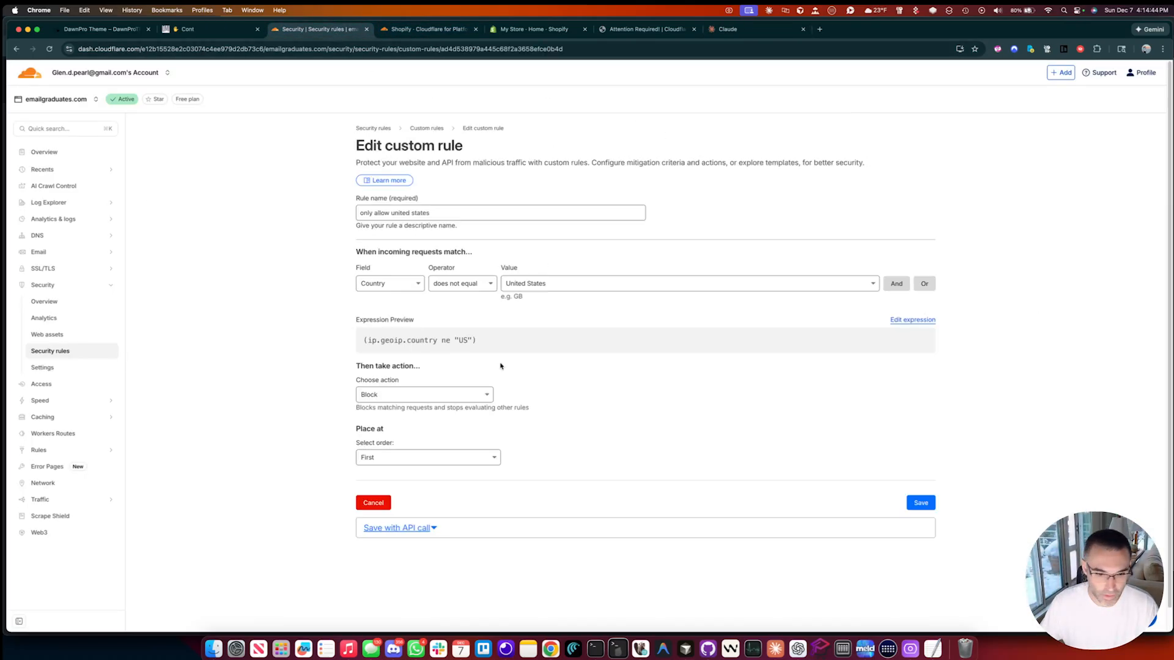
click(912, 320)
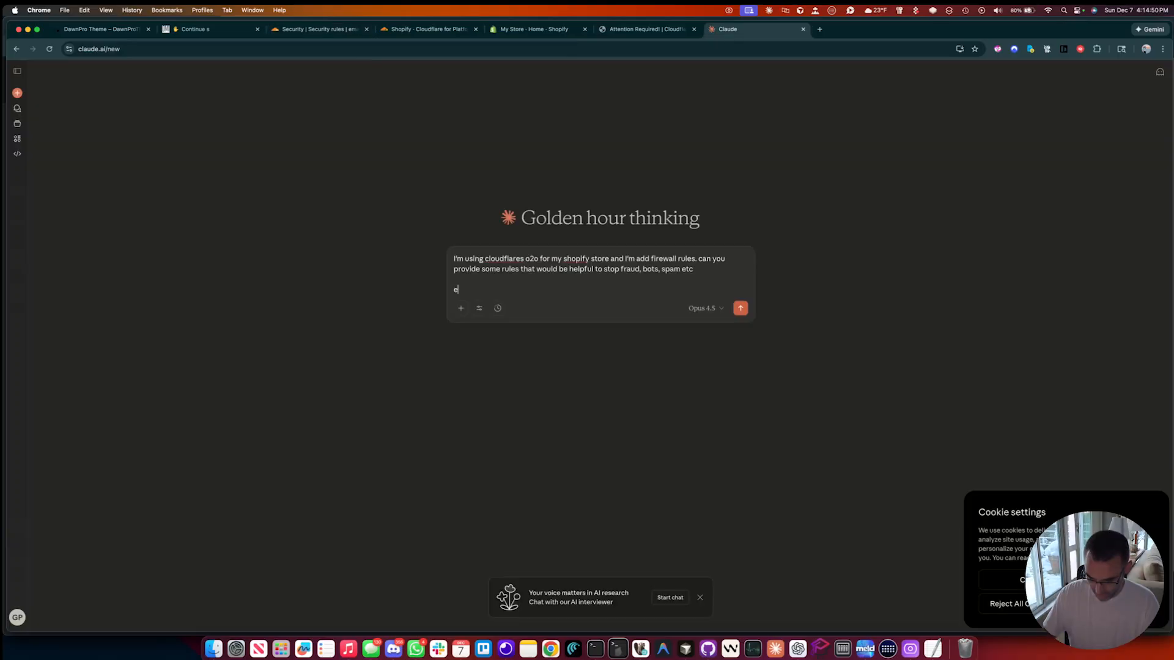
Step: Back in Claude, add the example rule (ip.geoip.country ne "US") to the prompt and send it
text(xample rule)
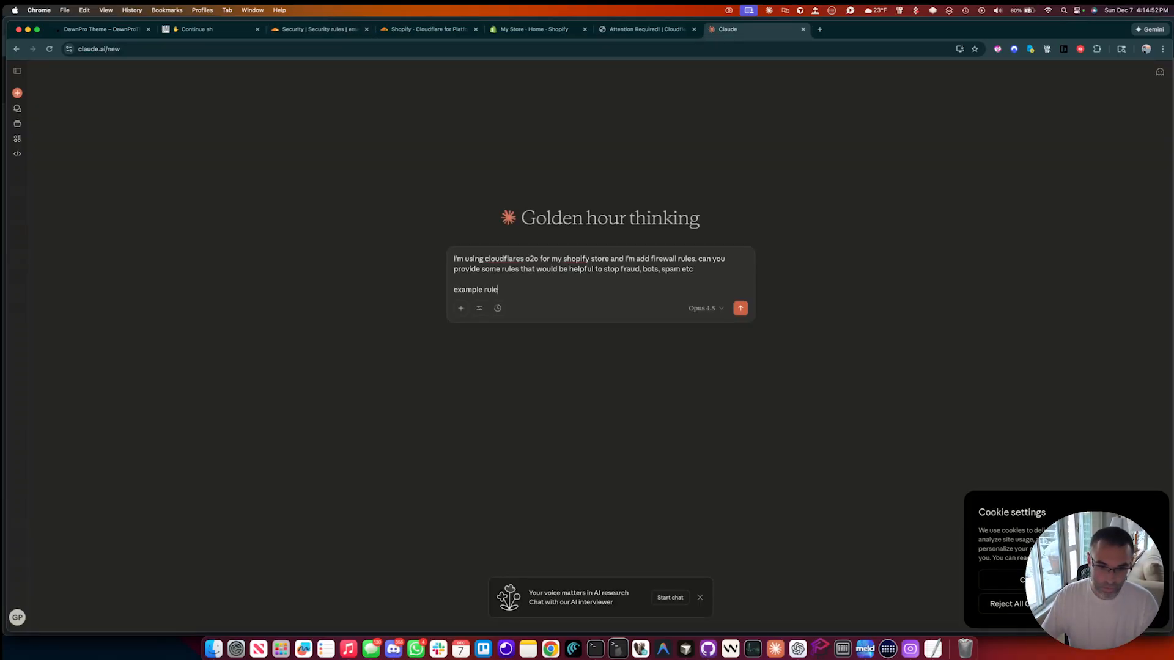
key(shift+Return)
key(shift+Return)
text((ip.geoip.country ne "US"))
key(Return)
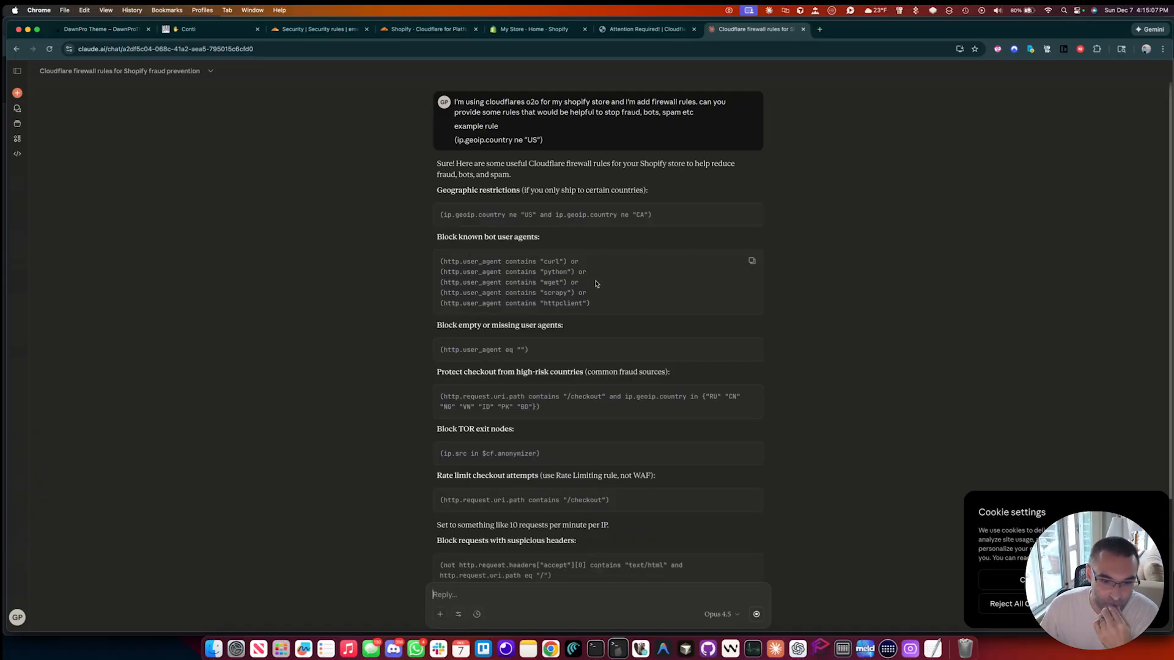
Step: Read through Claude's suggested firewall rules and the tips at the end of its answer
scroll(587, 301, down, 5)
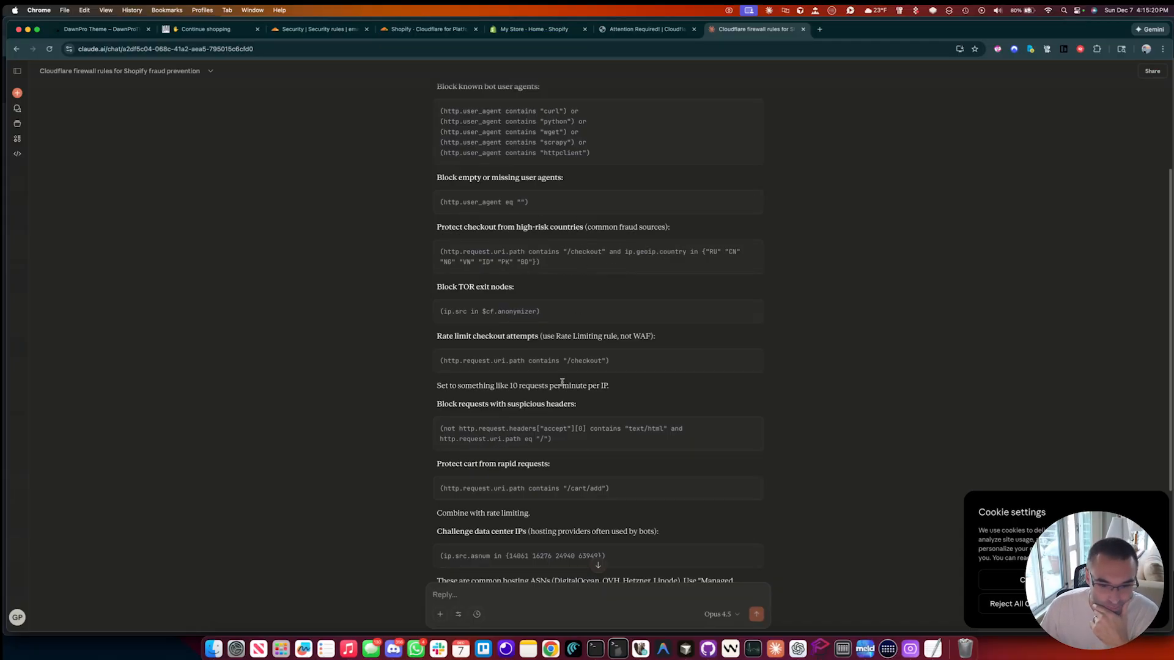
scroll(507, 382, down, 2)
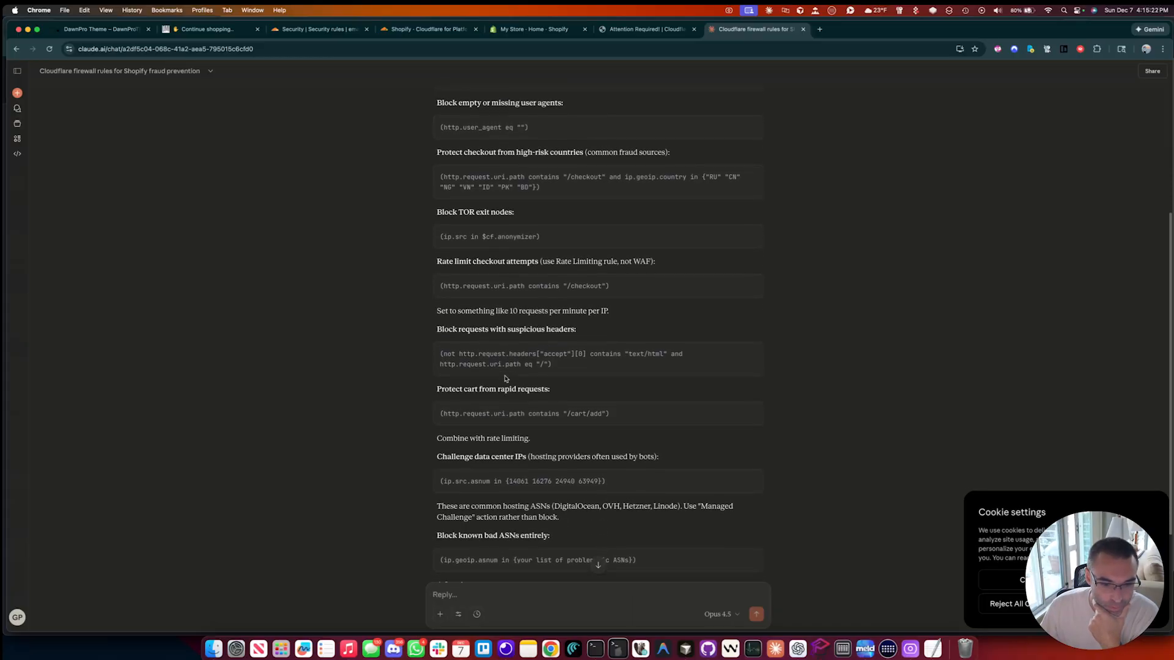
scroll(489, 349, down, 4)
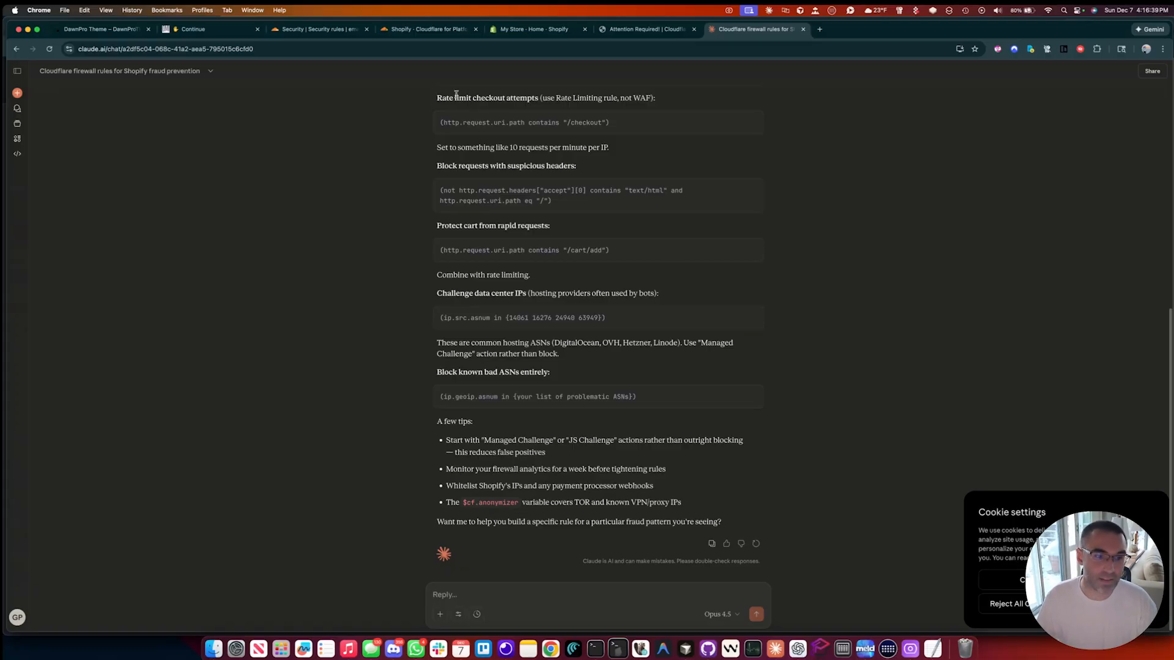
Step: Reload emailgraduates.com to check access to the storefront, and return to the custom rule in Cloudflare
click(617, 31)
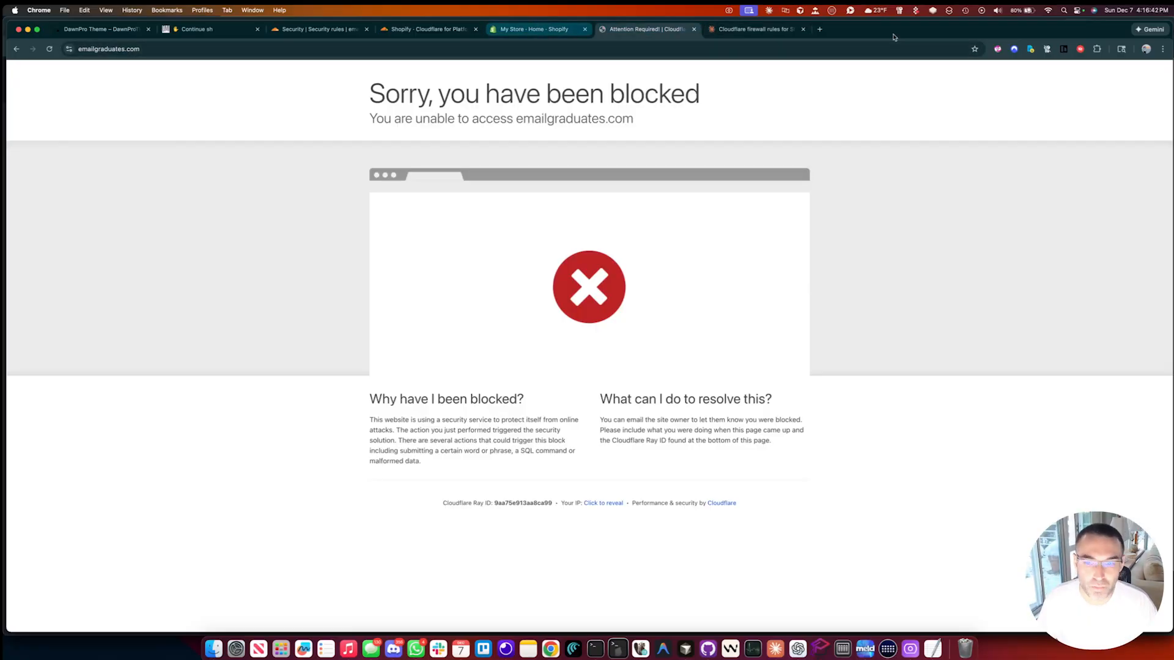
click(49, 49)
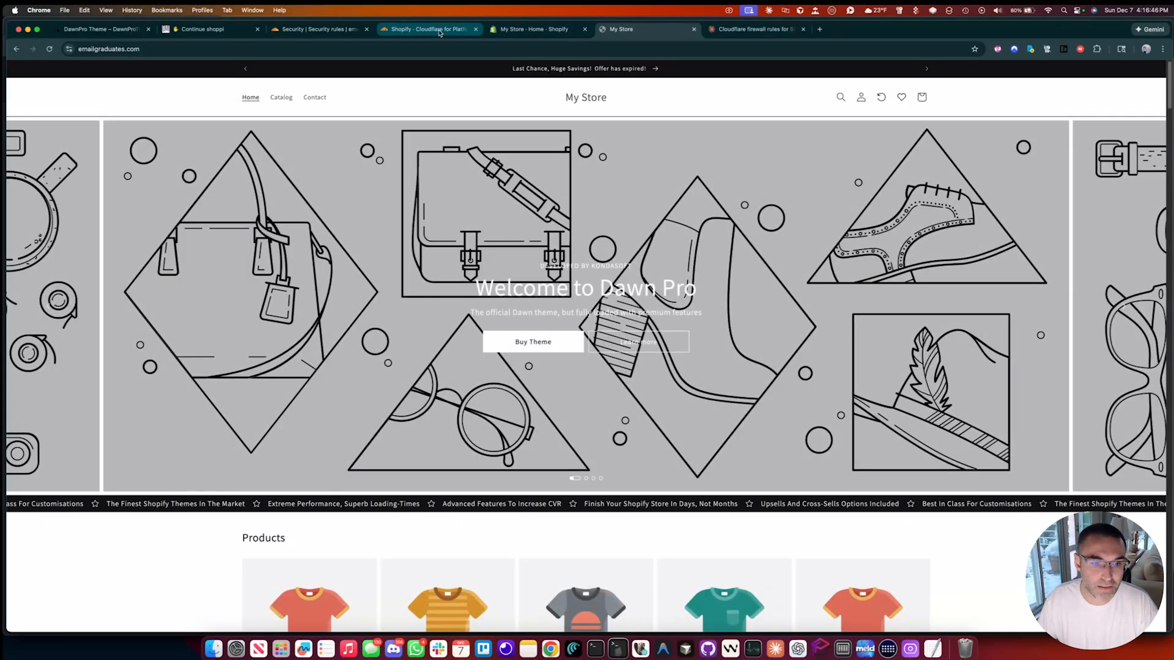
click(439, 31)
click(342, 31)
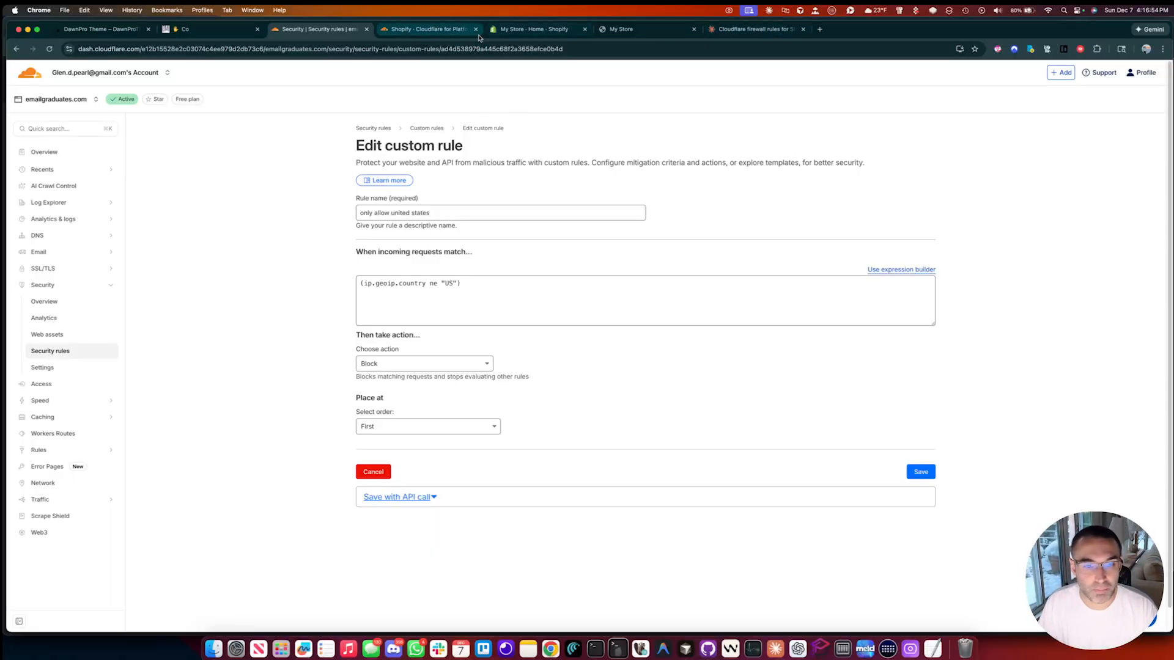
Step: Load ecomgraduates.com in the Ecomify tab and open its page for scheduling a call
click(234, 33)
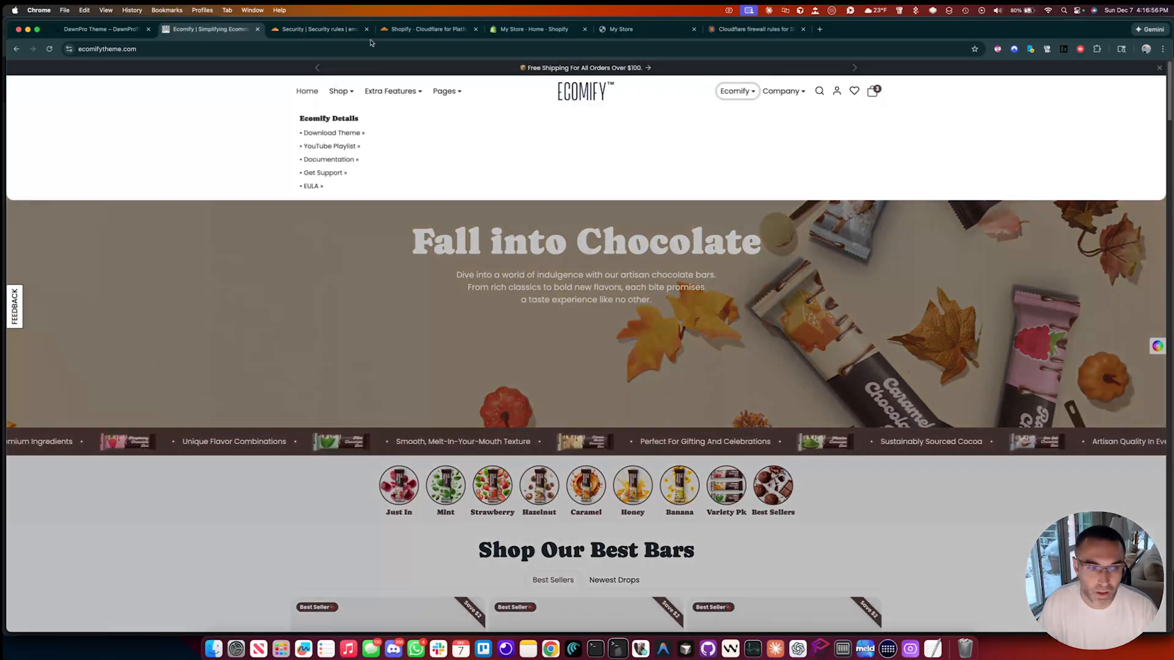
click(342, 49)
text(ecomgraduates.com)
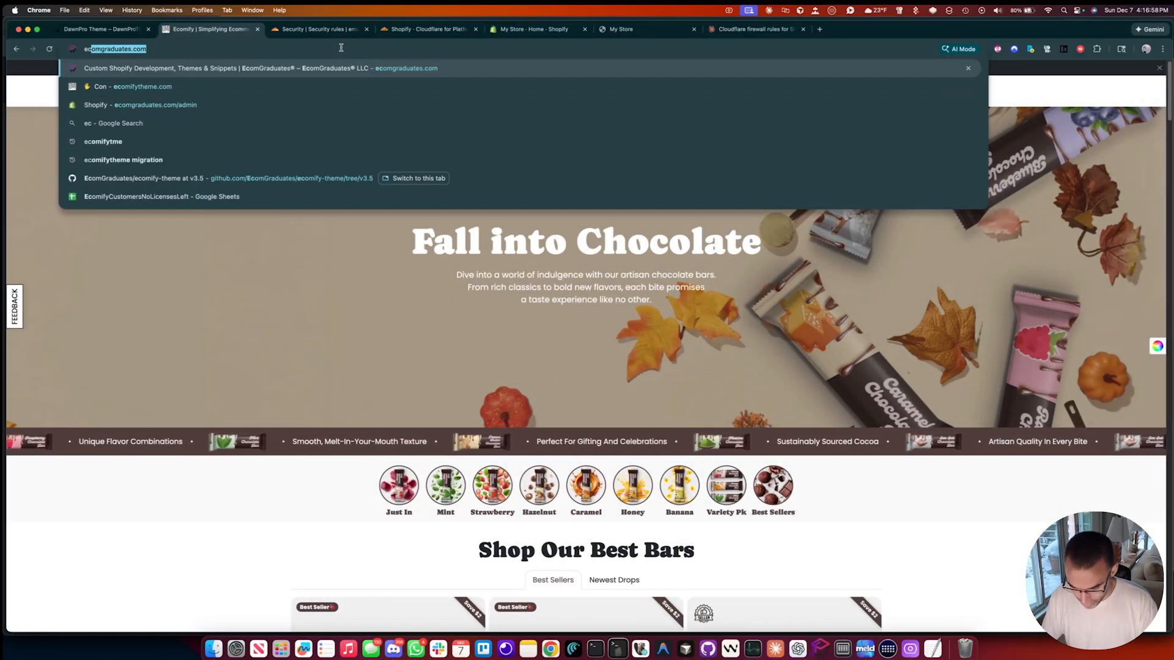
key(Return)
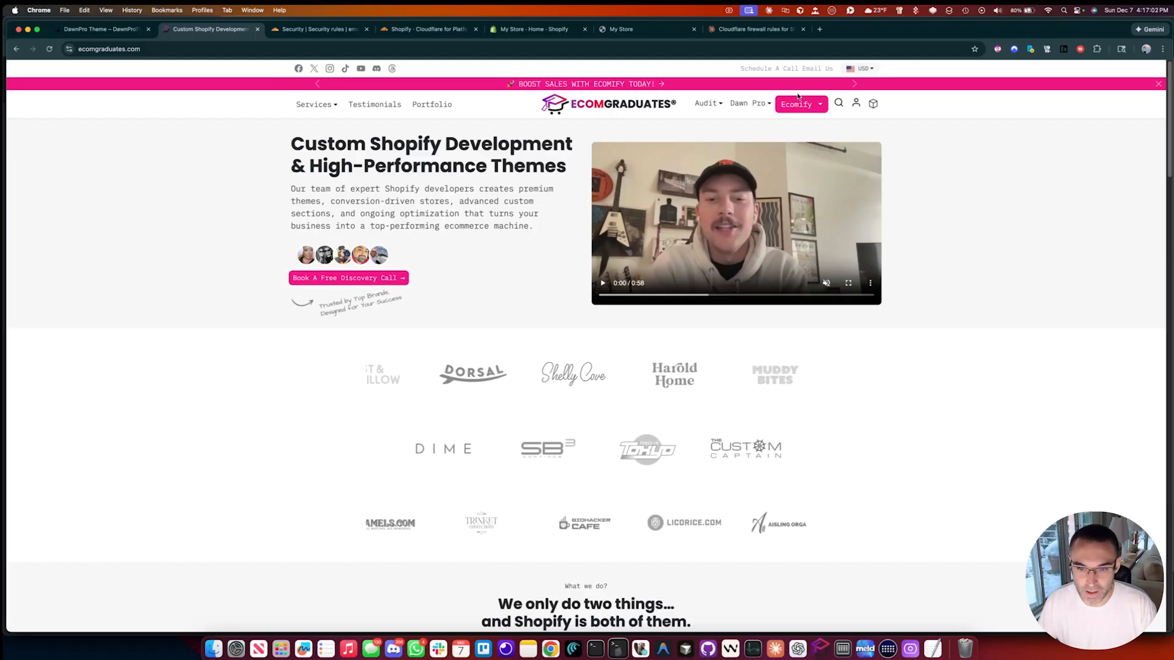
click(779, 73)
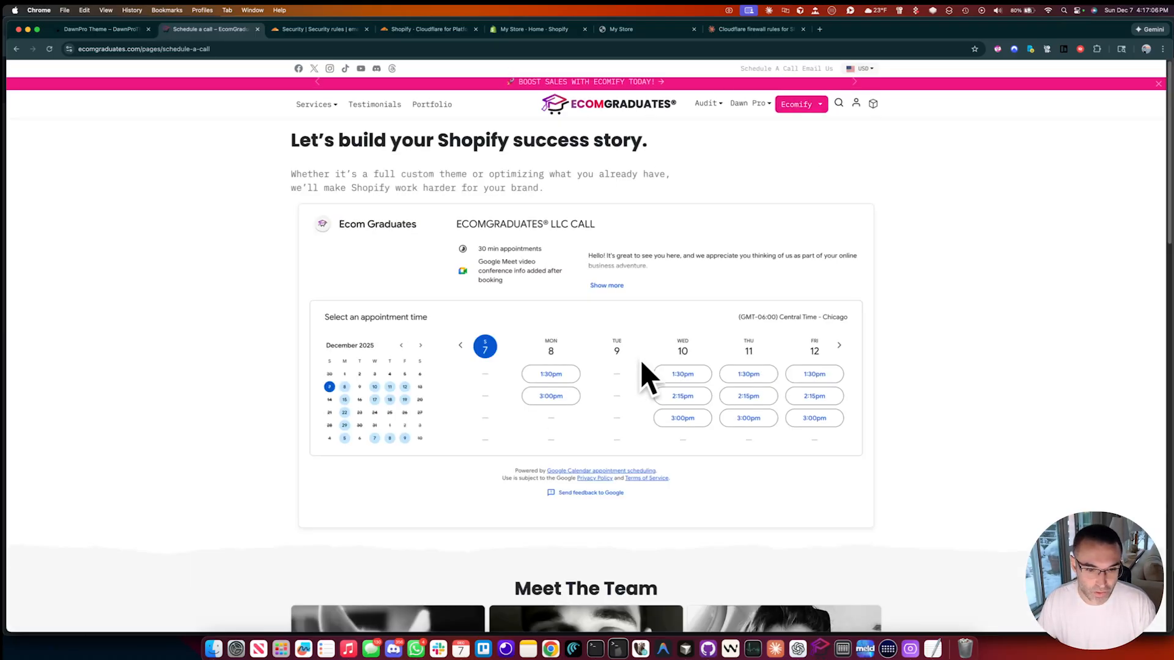
Step: Open the EcomGraduates contact page and go to the message field of the support form
click(806, 72)
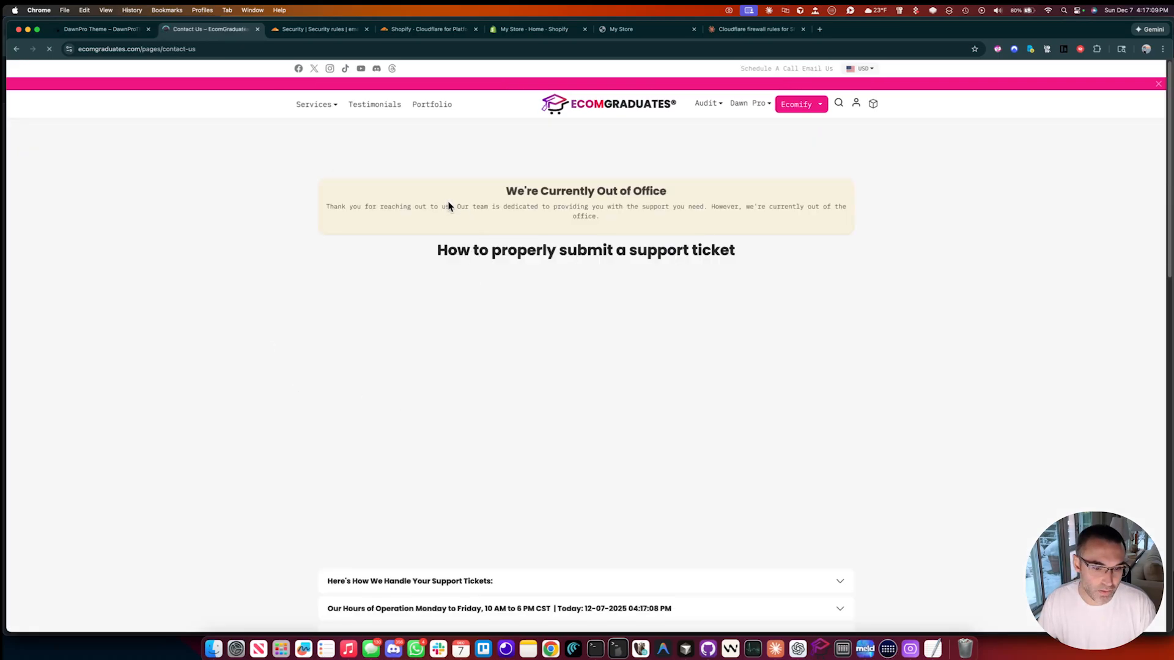
scroll(448, 204, down, 8)
scroll(393, 260, down, 2)
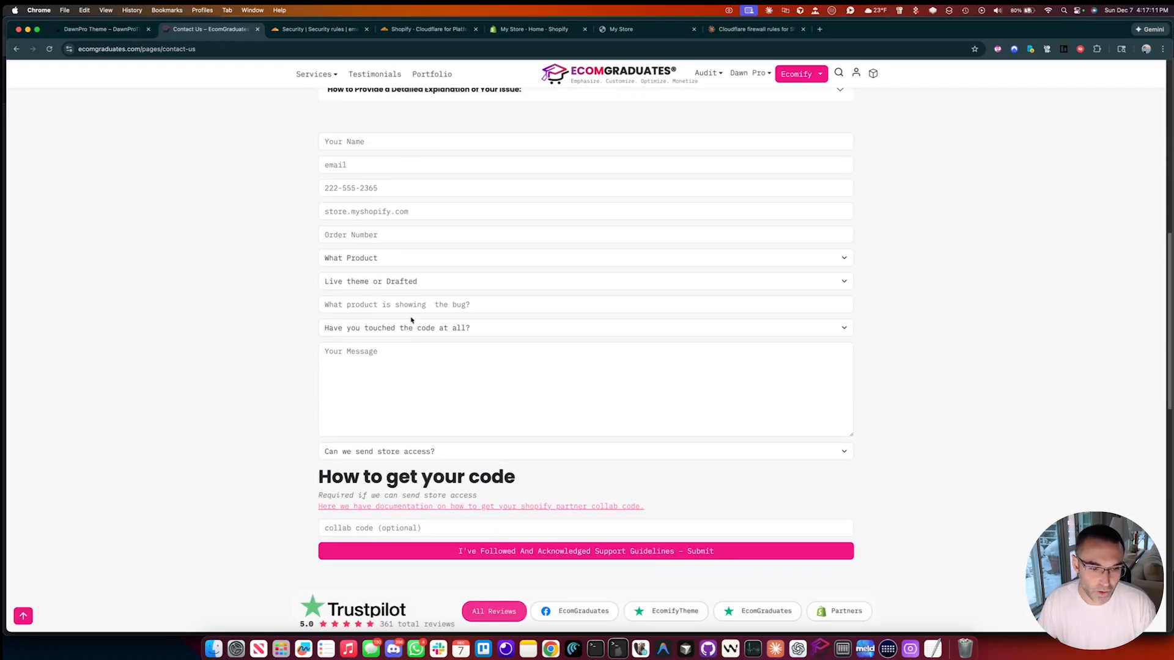
click(432, 356)
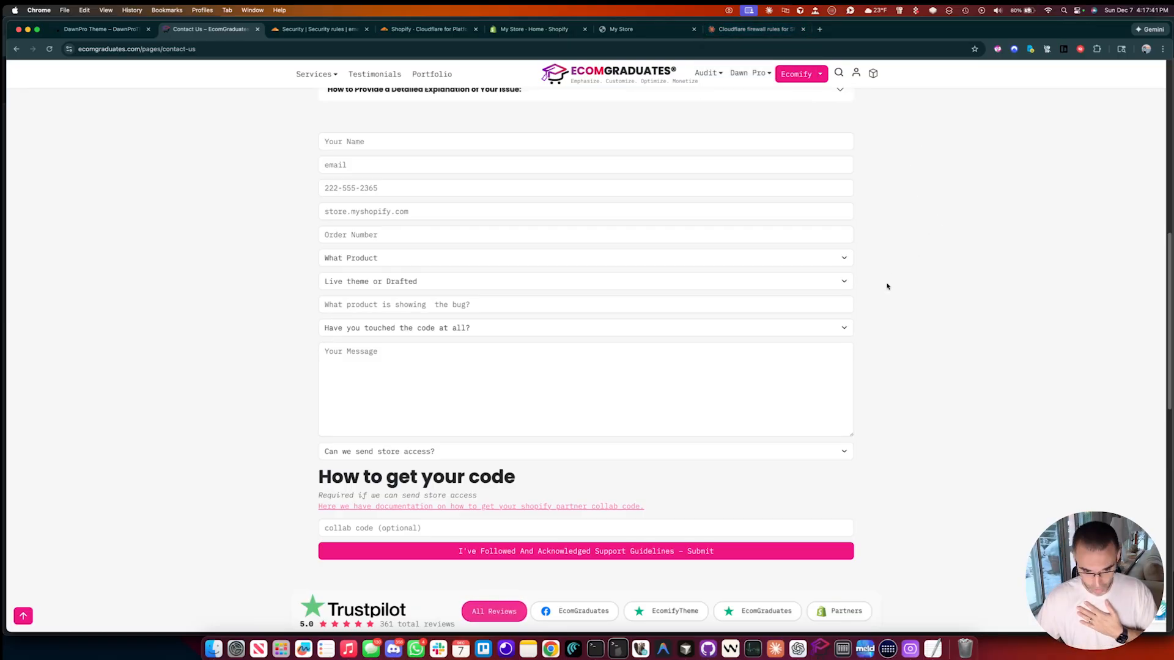
Step: Look over the customer reviews and support form on the contact page, and switch to the store's Themes page in Shopify
drag(945, 34, 941, 31)
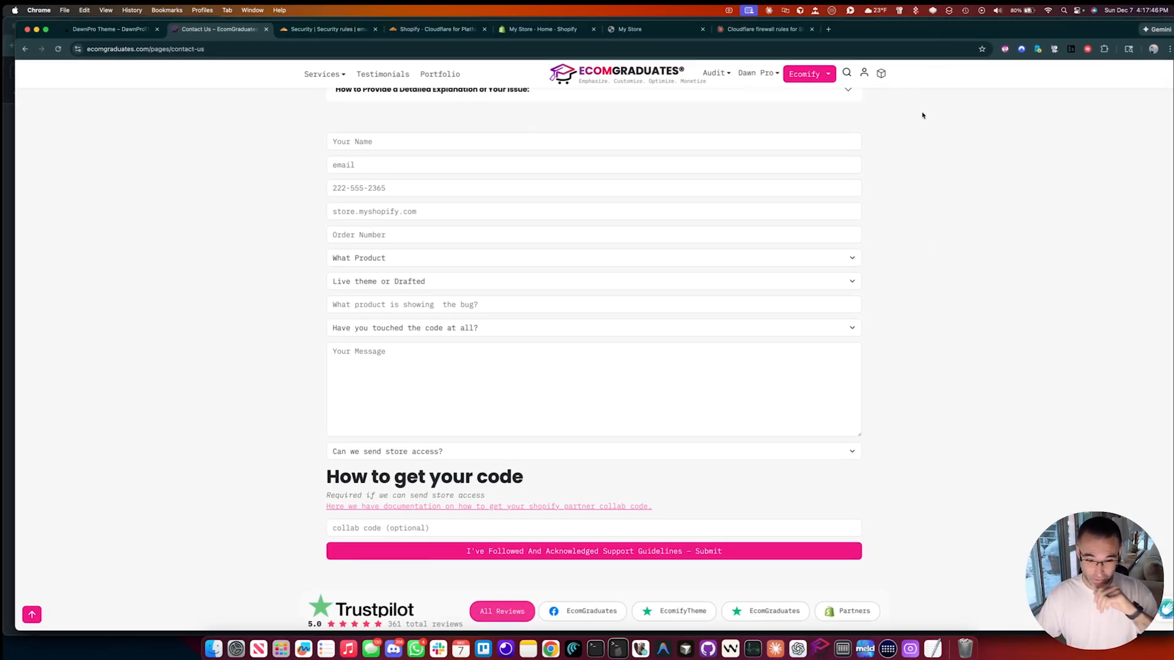
scroll(923, 184, down, 7)
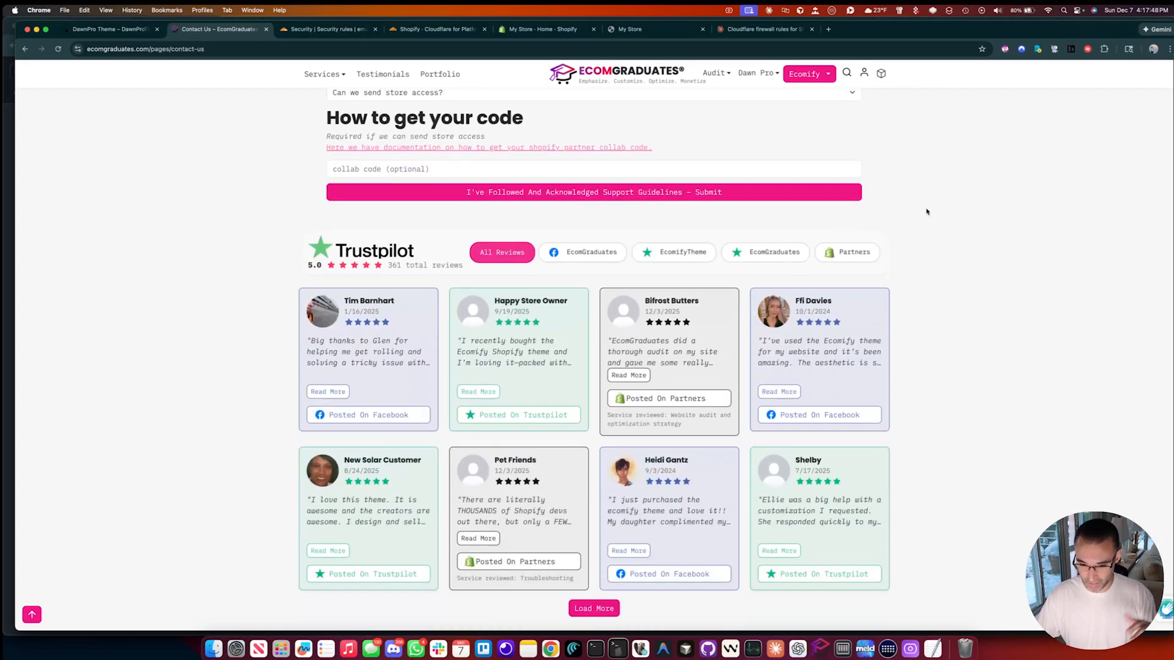
scroll(926, 210, up, 7)
scroll(926, 210, up, 2)
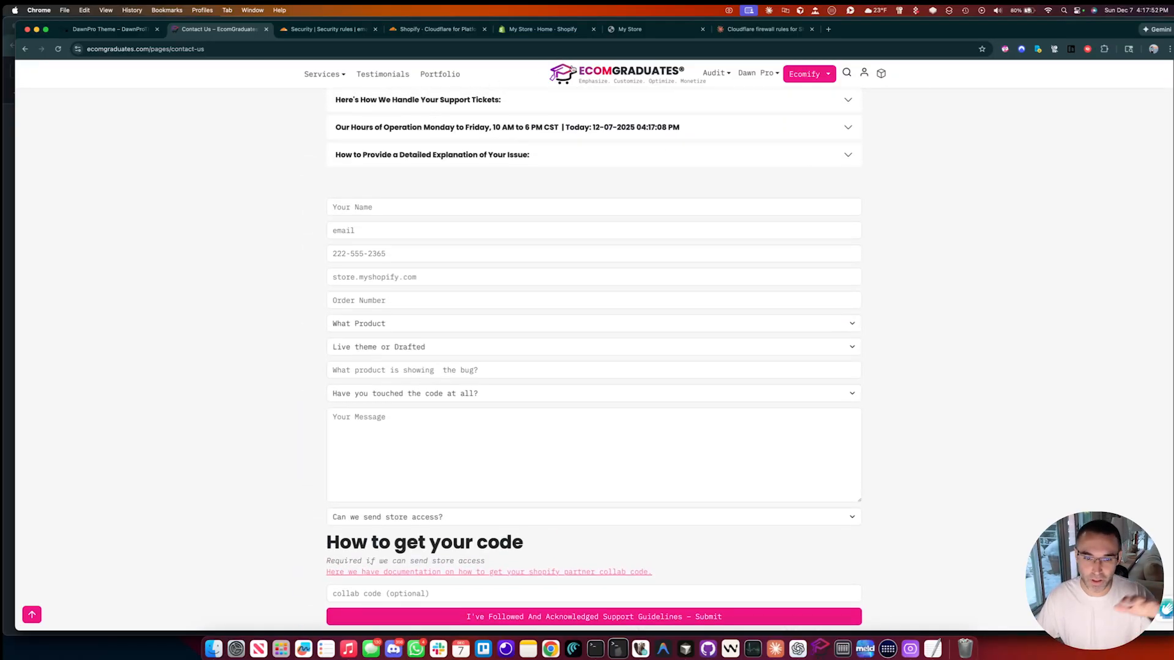
click(538, 29)
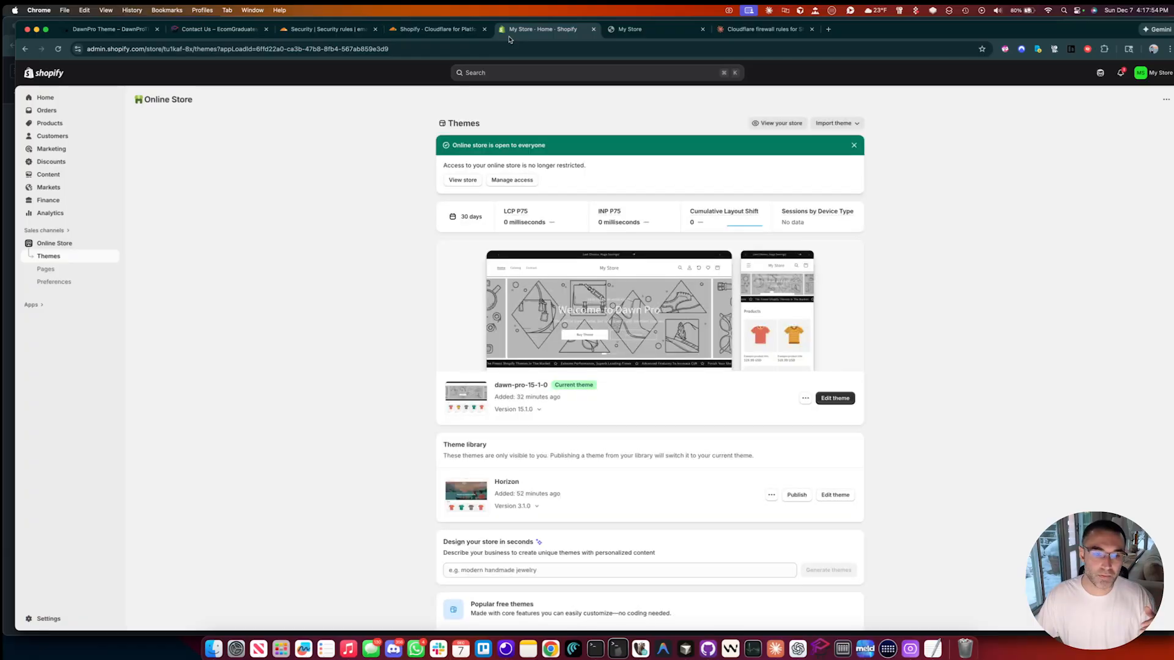